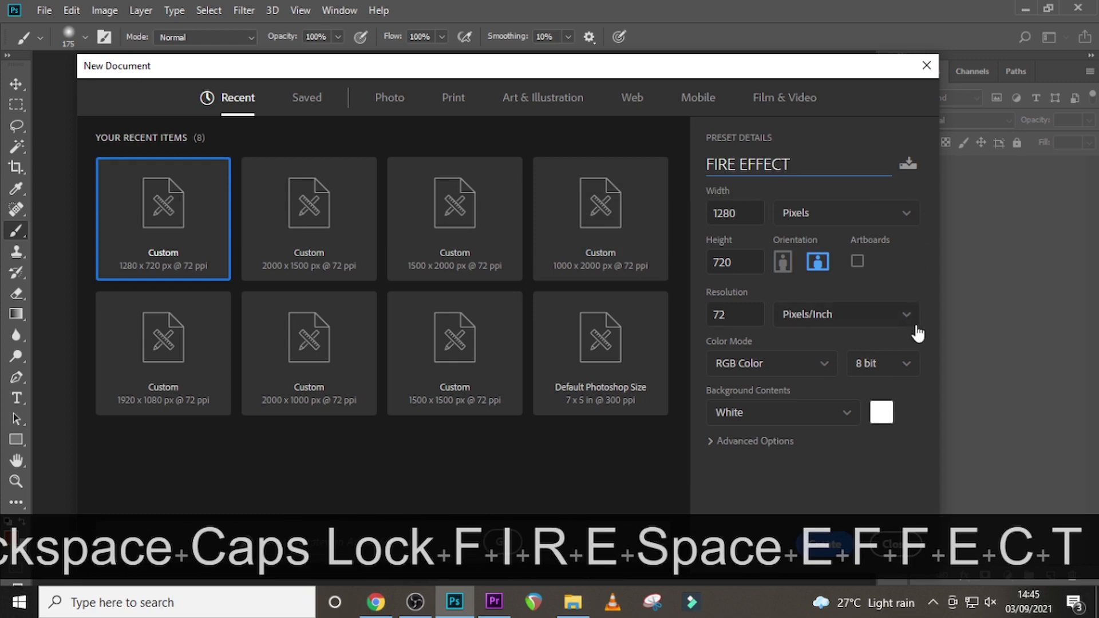
Set the background colour to black (000000) and create the 1280 x 720 px FIRE EFFECT document
{"action": "left_click", "coordinate": [881, 414]}
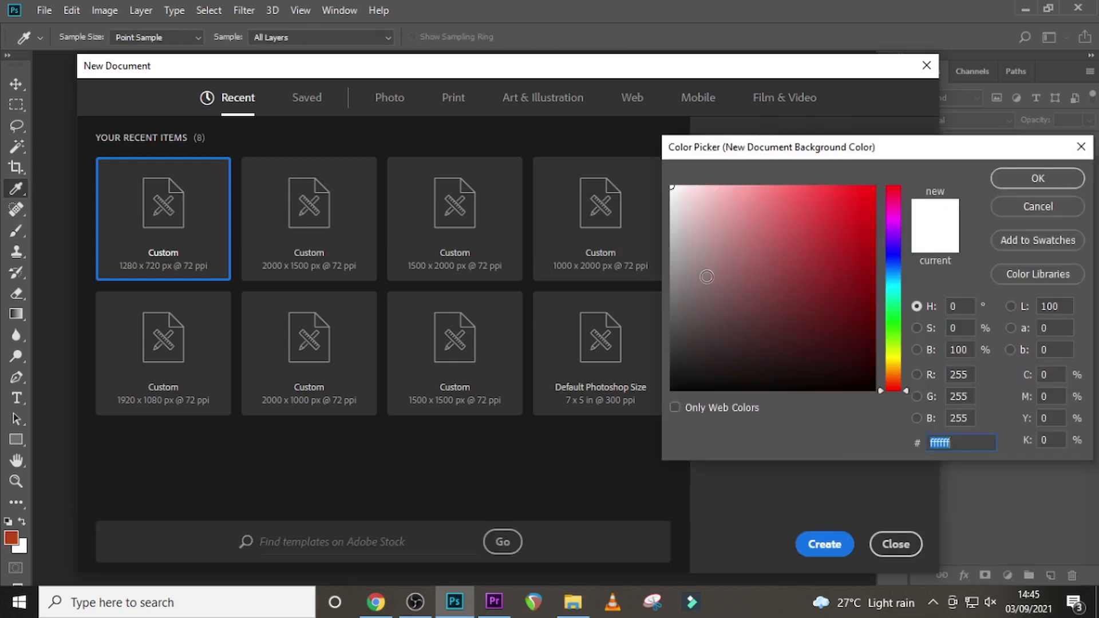
{"action": "type", "text": "000000"}
{"action": "left_click", "coordinate": [1059, 181]}
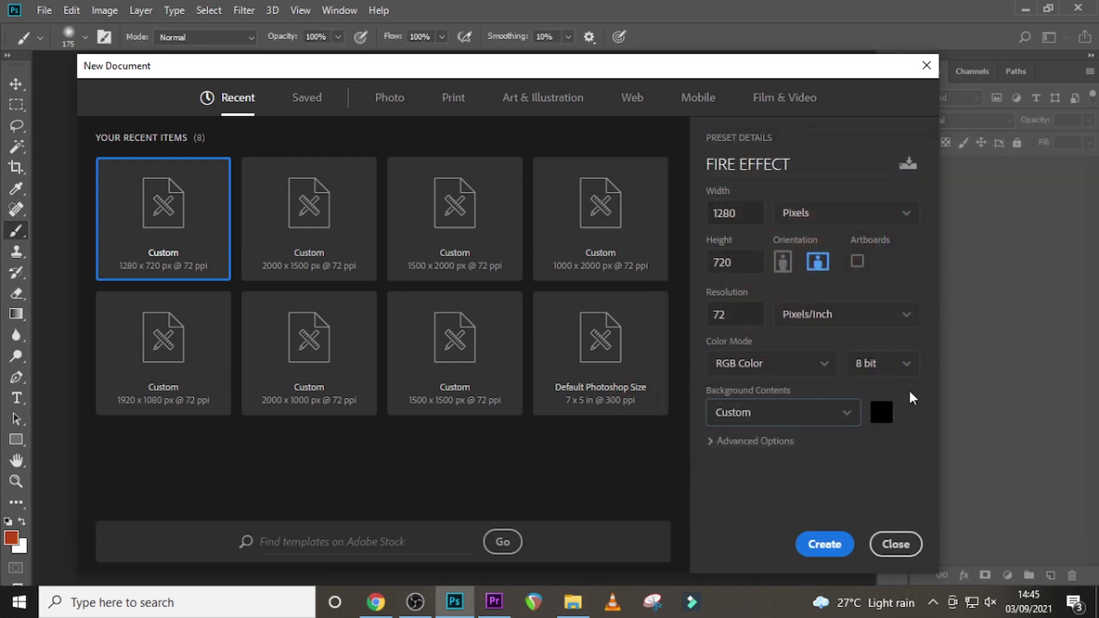
{"action": "left_click", "coordinate": [825, 544]}
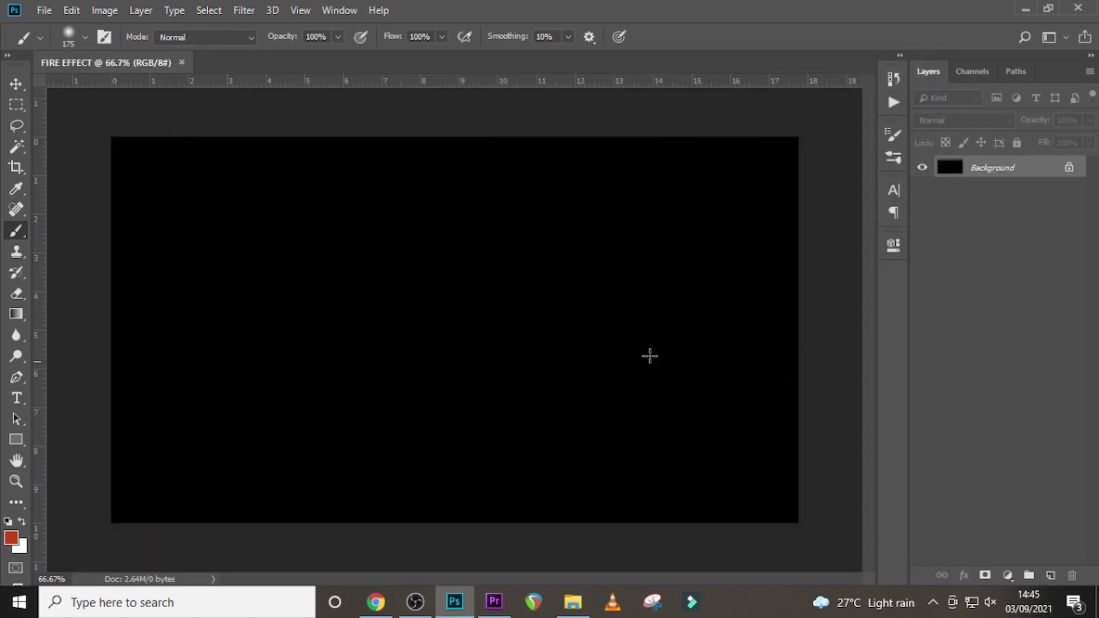
Add a text layer on the canvas reading "FIRE" on one line and "EFFECT" on the line below
{"action": "key", "text": "t"}
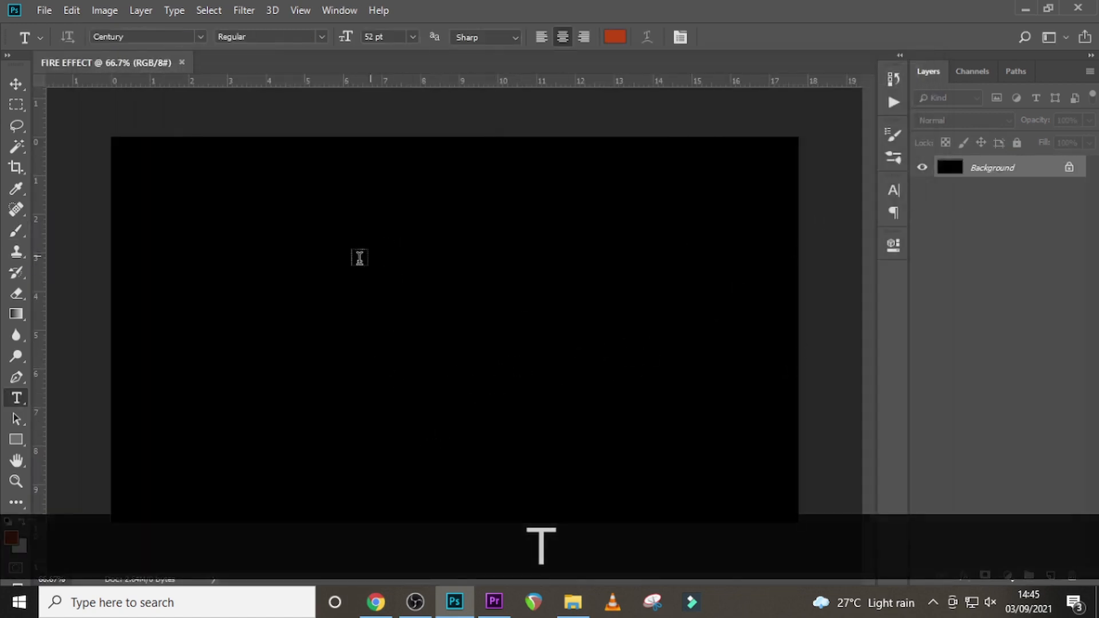
{"action": "left_click", "coordinate": [338, 277]}
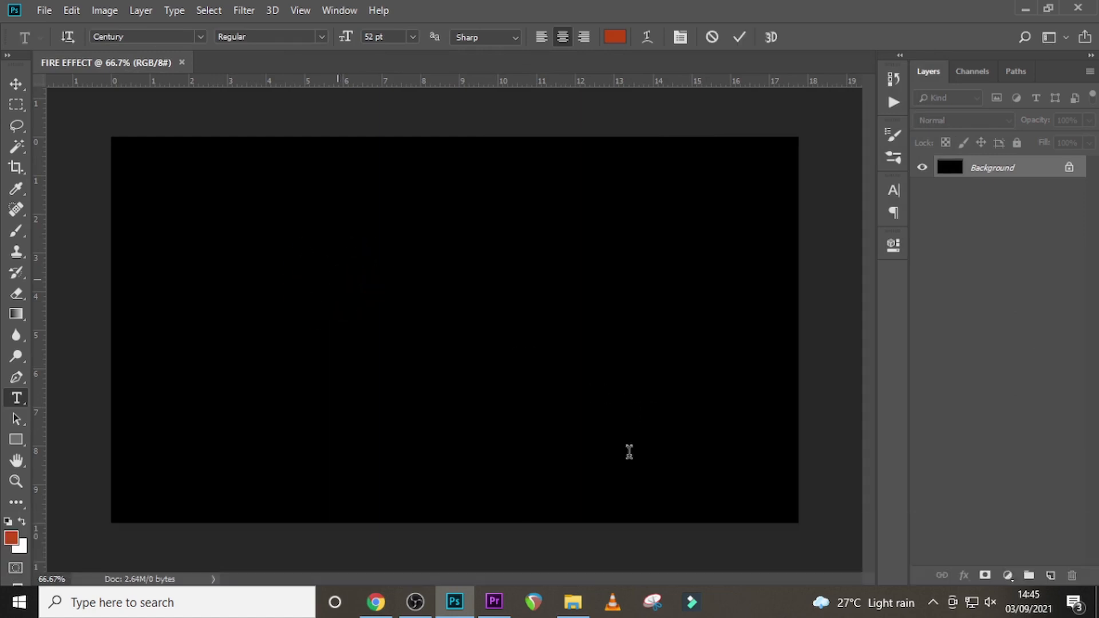
{"action": "type", "text": "E"}
{"action": "key", "text": "BackSpace"}
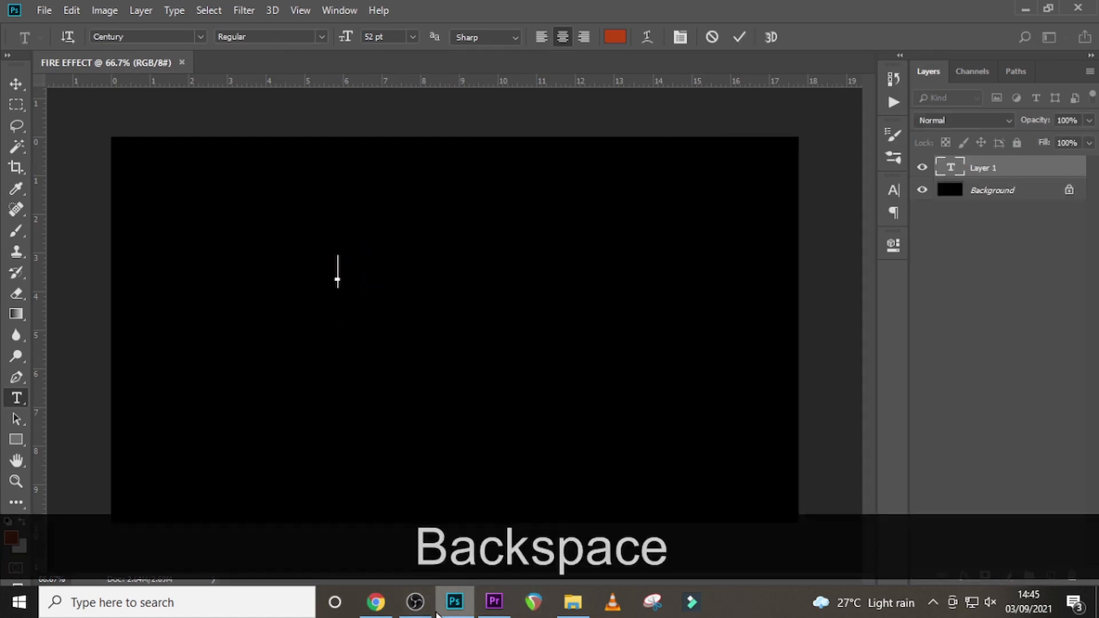
{"action": "type", "text": "FIRE"}
{"action": "key", "text": "BackSpace"}
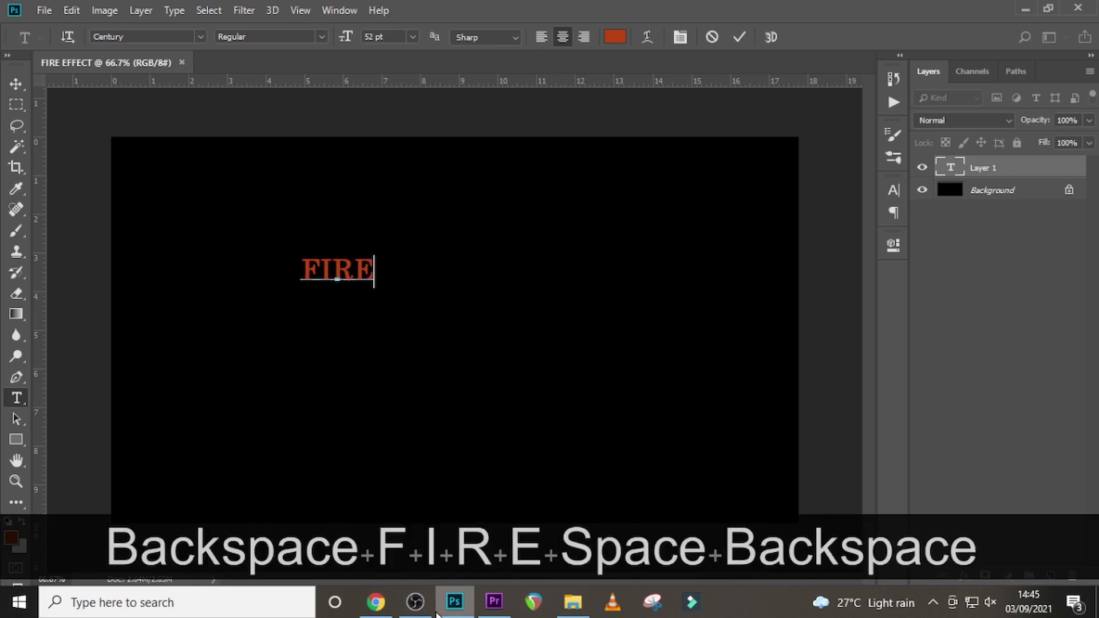
{"action": "key", "text": "Return"}
{"action": "type", "text": "EFFECT"}
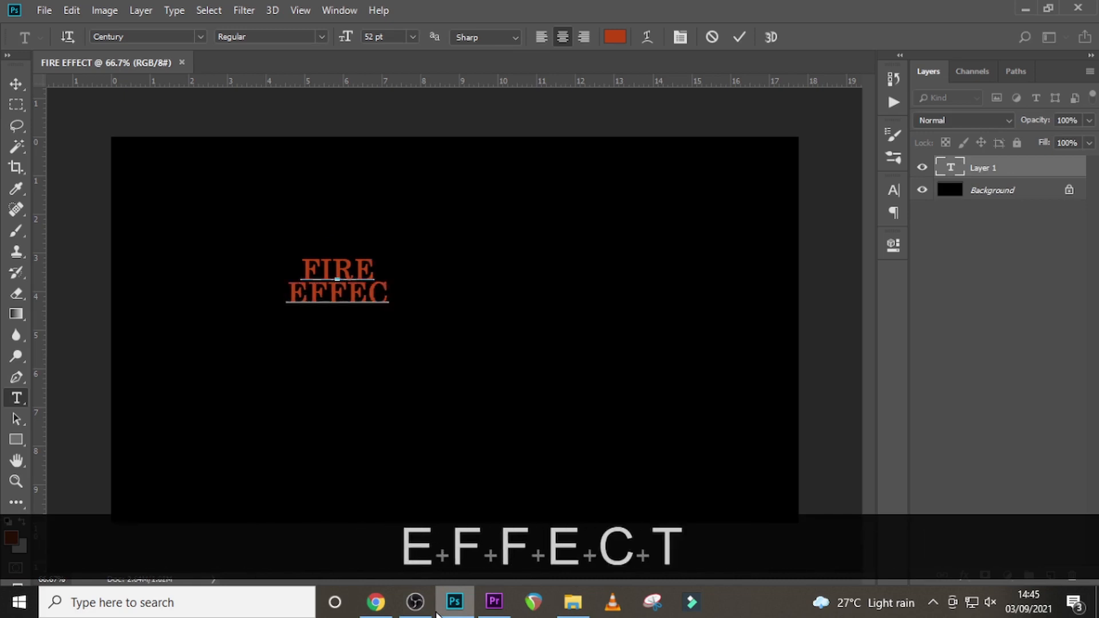
{"action": "left_click", "coordinate": [975, 175]}
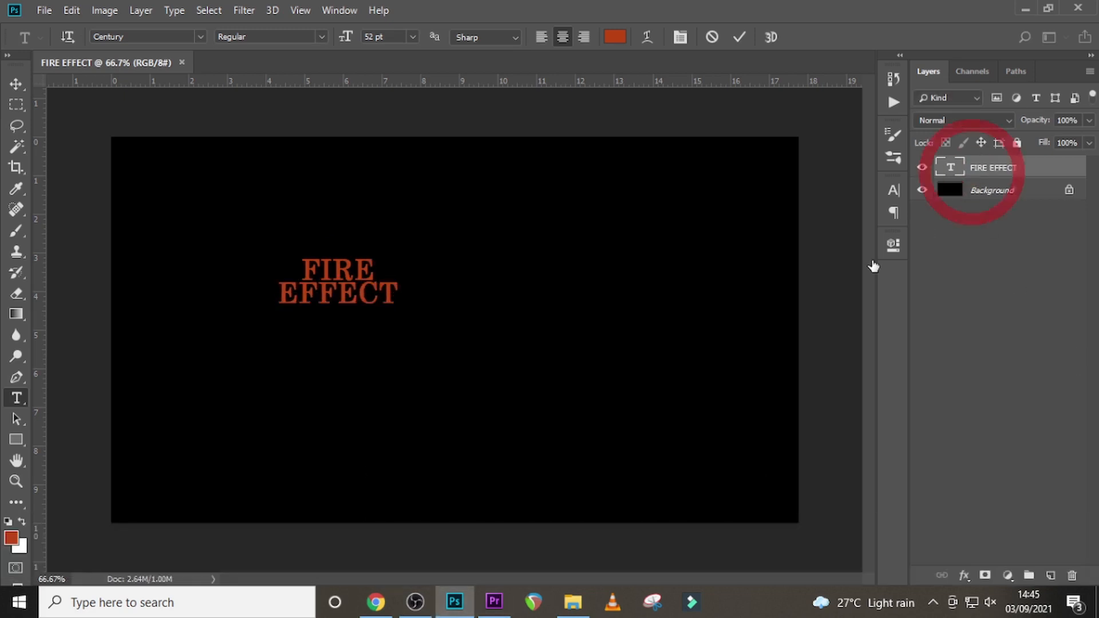
{"action": "left_click", "coordinate": [892, 189]}
{"action": "left_click", "coordinate": [724, 210]}
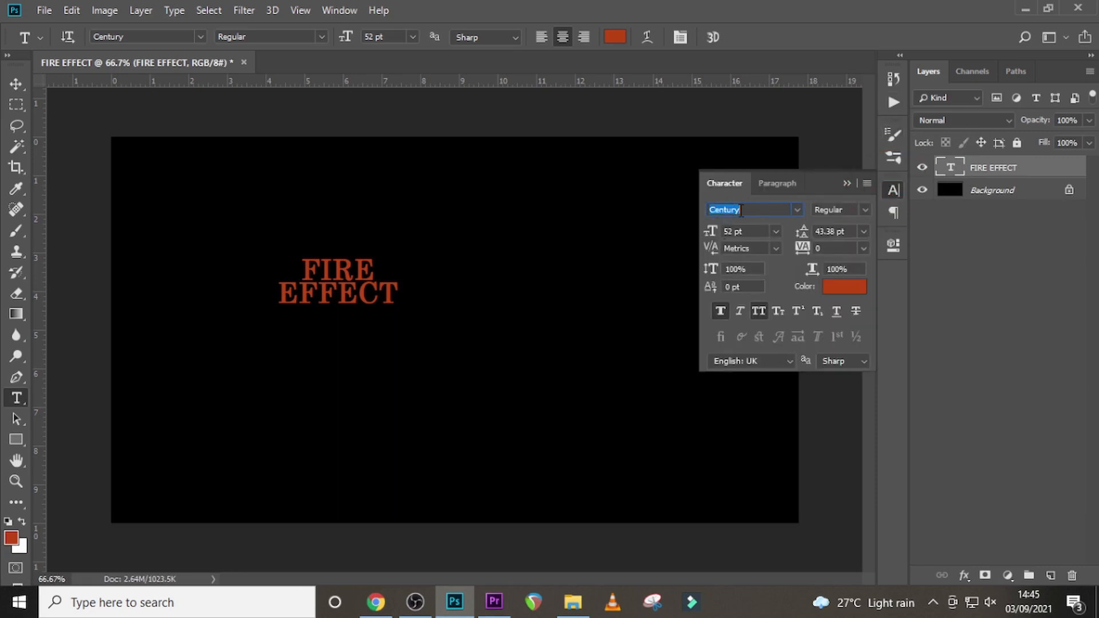
{"action": "left_click", "coordinate": [974, 180]}
{"action": "key", "text": "ctrl+t"}
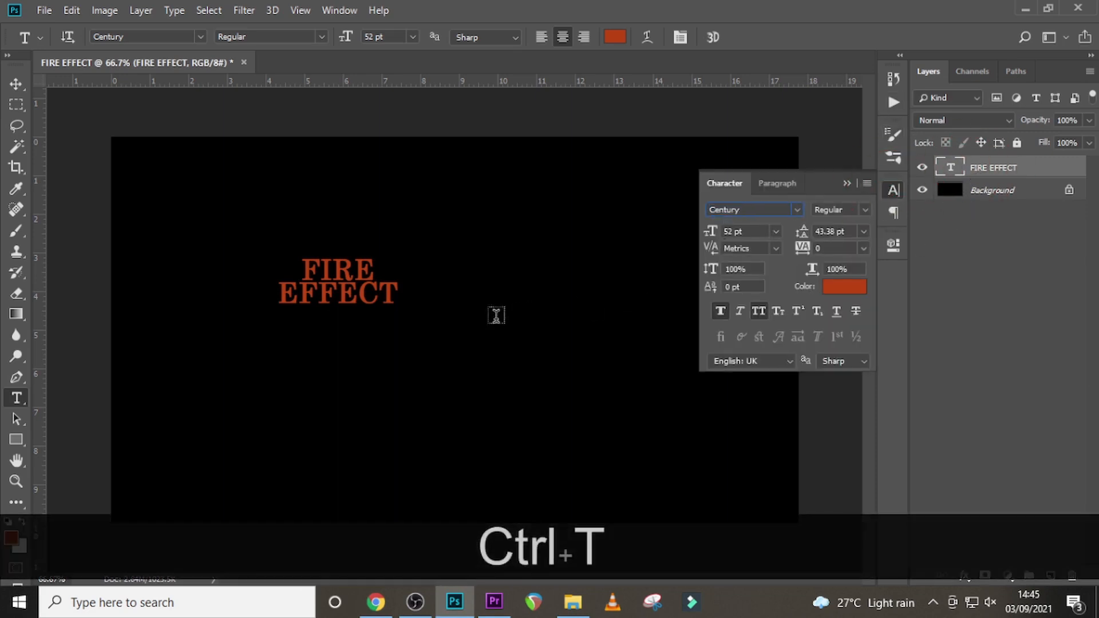
{"action": "left_click", "coordinate": [844, 183]}
Scale the FIRE EFFECT text proportionally to about 405% and move it to the middle of the canvas
{"action": "key", "text": "ctrl+t"}
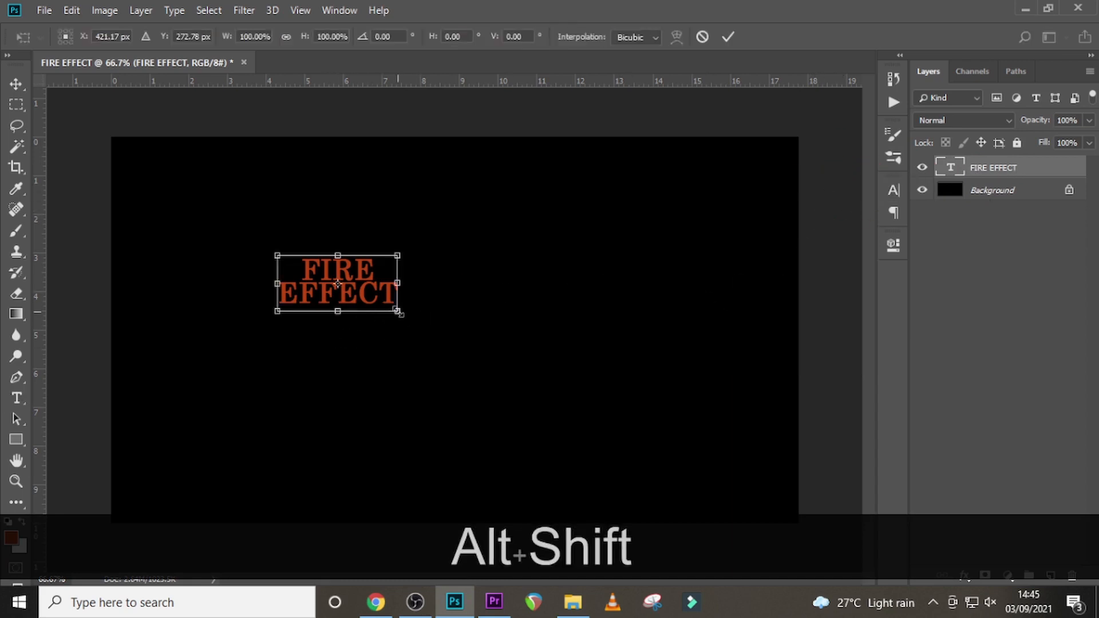
{"action": "left_click_drag", "start_coordinate": [399, 313], "coordinate": [567, 411]}
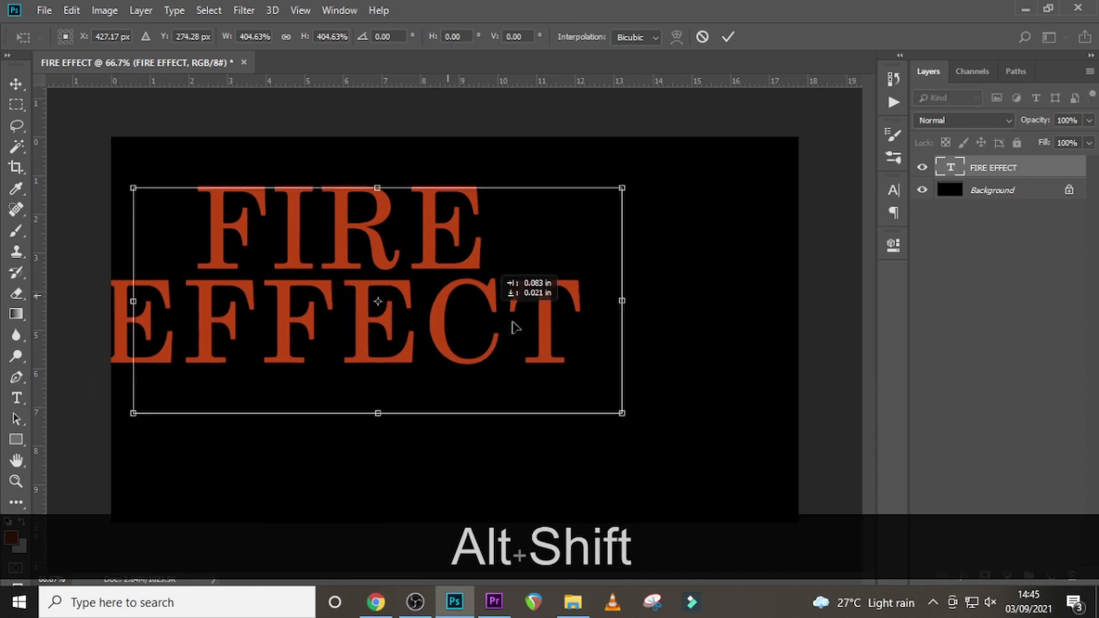
{"action": "left_click_drag", "start_coordinate": [450, 300], "coordinate": [591, 346]}
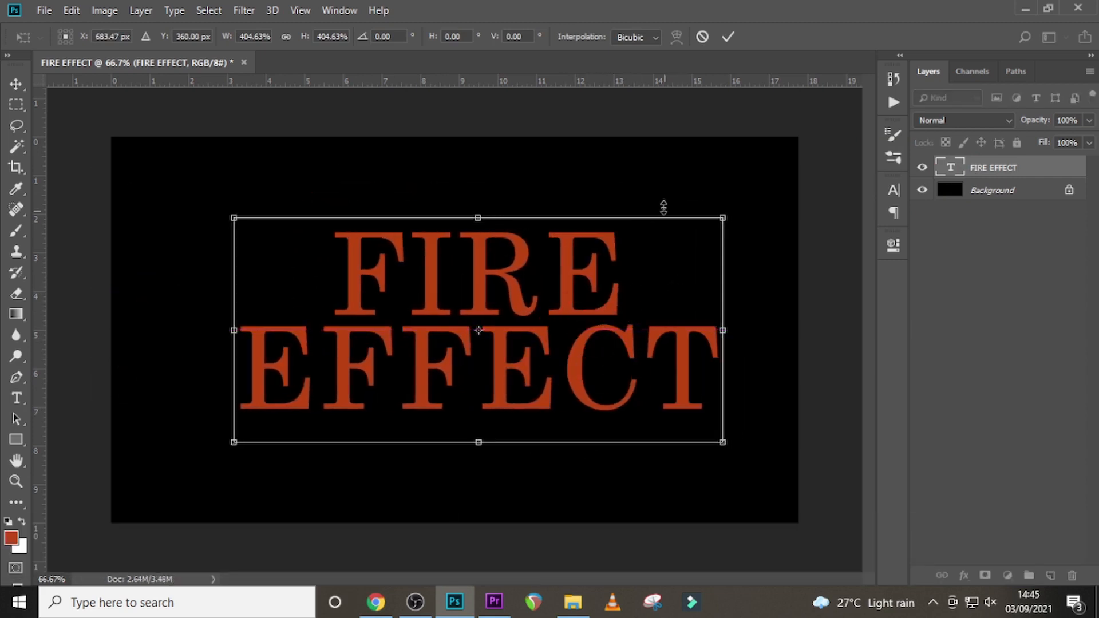
{"action": "left_click_drag", "start_coordinate": [549, 294], "coordinate": [537, 295]}
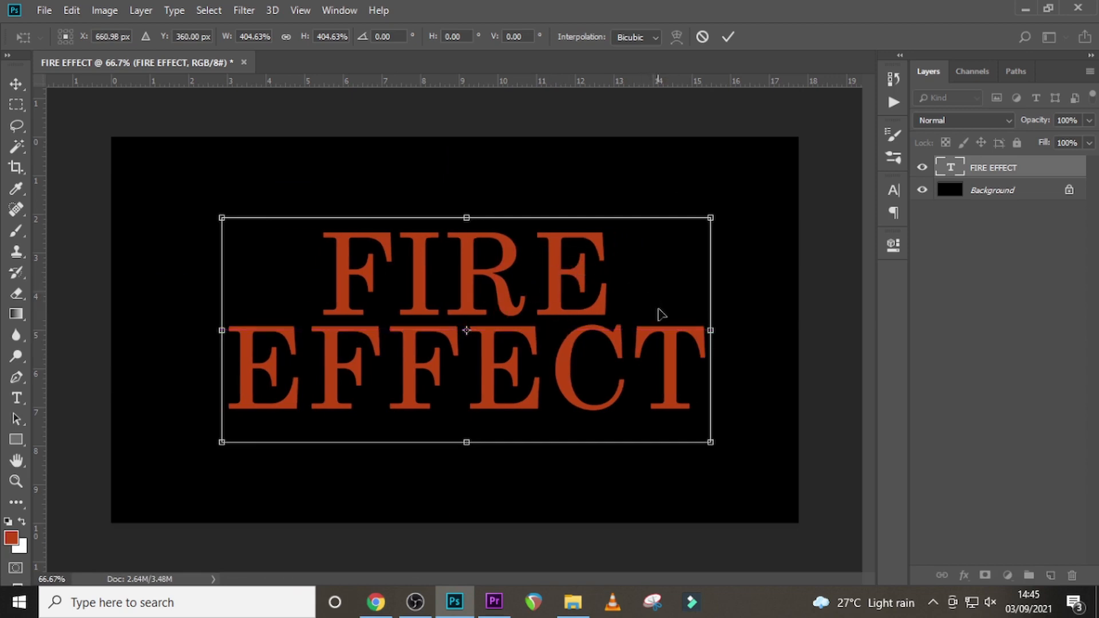
{"action": "key", "text": "Return"}
Change the colour of the FIRE EFFECT text to white
{"action": "left_click", "coordinate": [890, 194]}
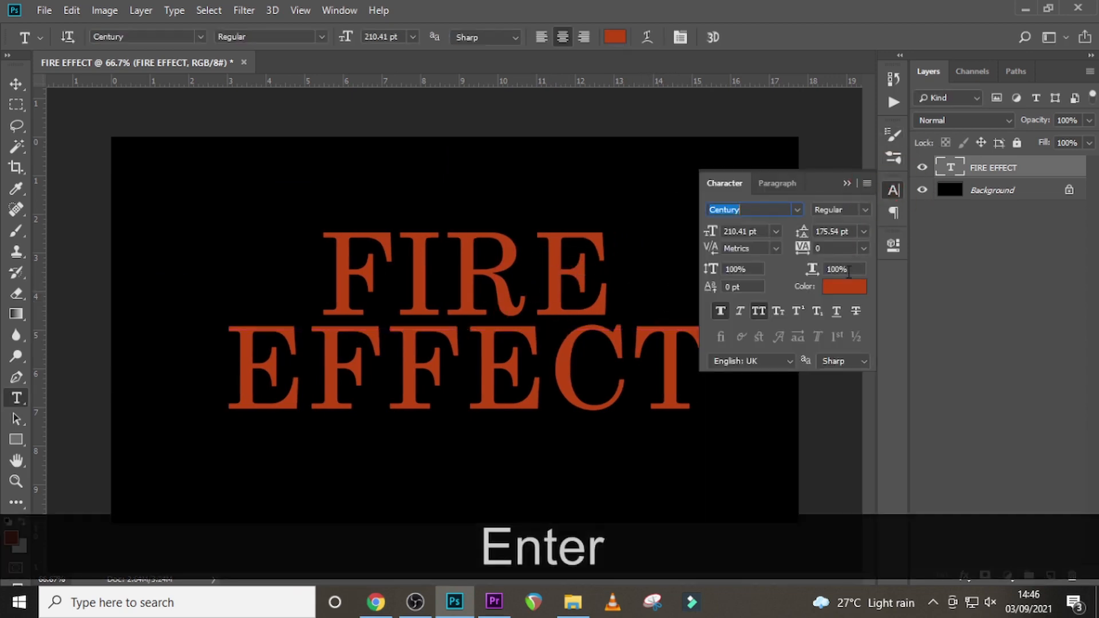
{"action": "left_click", "coordinate": [841, 287]}
{"action": "left_click", "coordinate": [684, 199]}
{"action": "left_click_drag", "start_coordinate": [683, 198], "coordinate": [665, 182]}
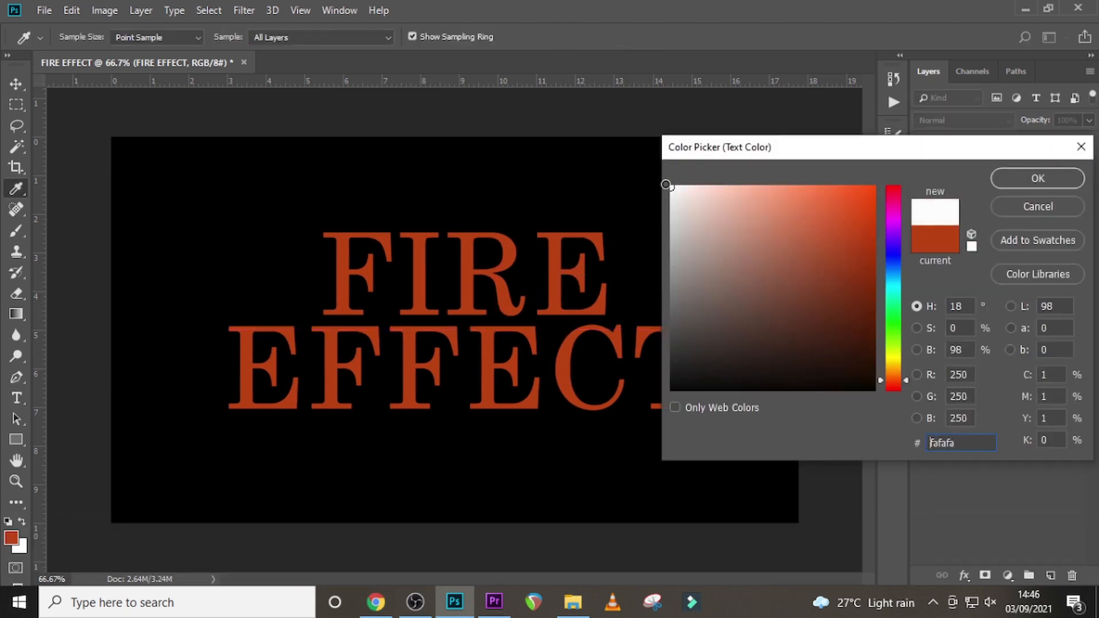
{"action": "left_click", "coordinate": [1023, 189]}
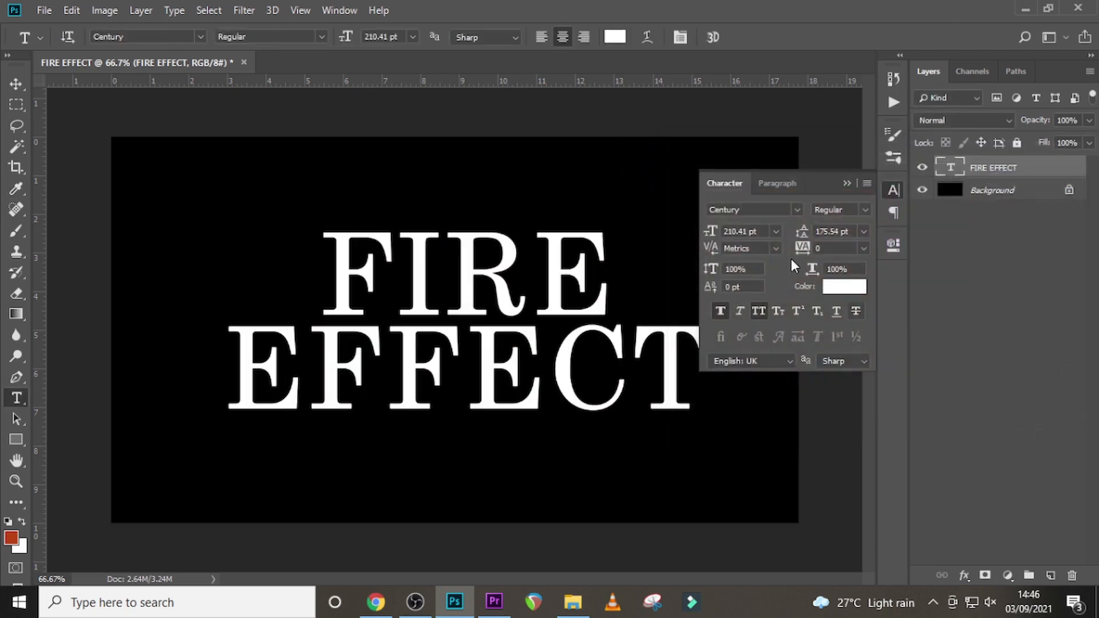
{"action": "left_click", "coordinate": [842, 183]}
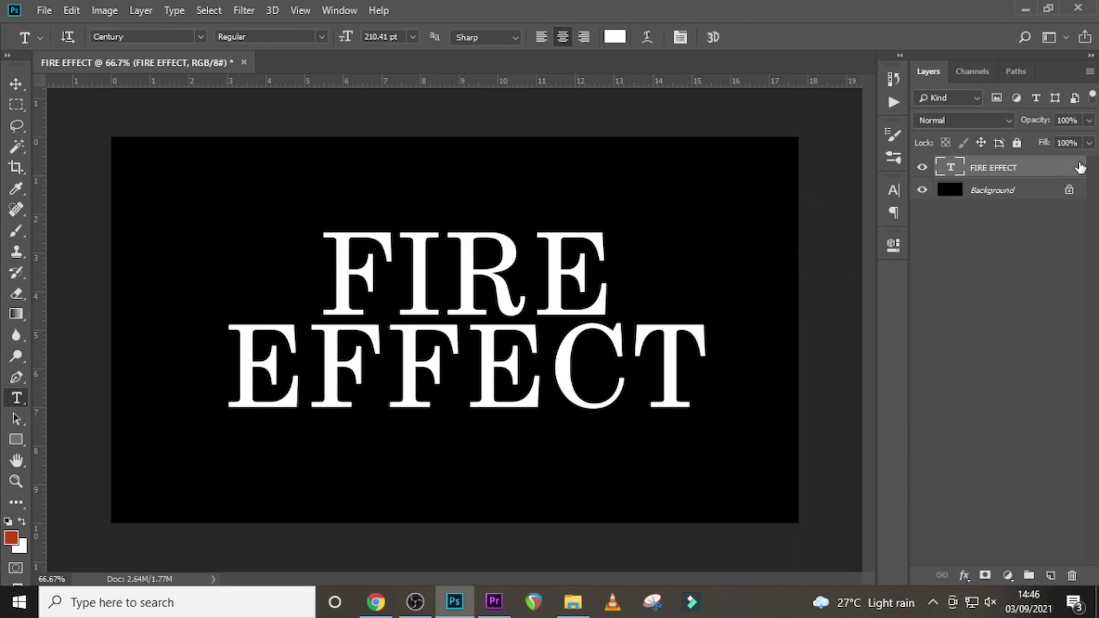
Add an Outer Glow layer style to the FIRE EFFECT text layer with the Screen blend mode
{"action": "double_click", "coordinate": [1079, 167]}
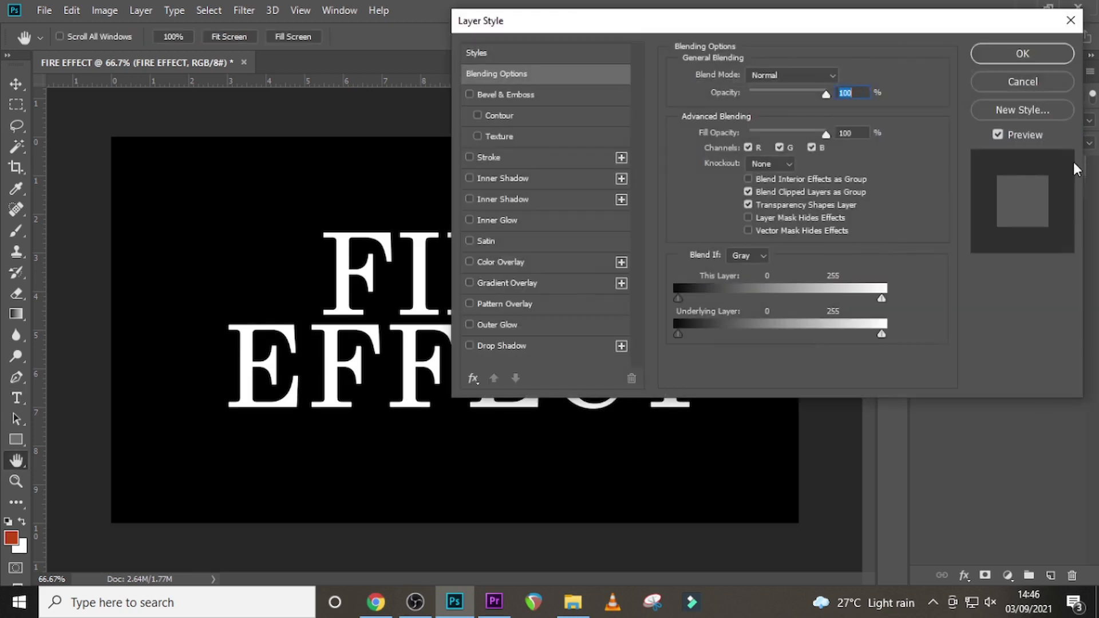
{"action": "left_click_drag", "start_coordinate": [553, 21], "coordinate": [565, 19]}
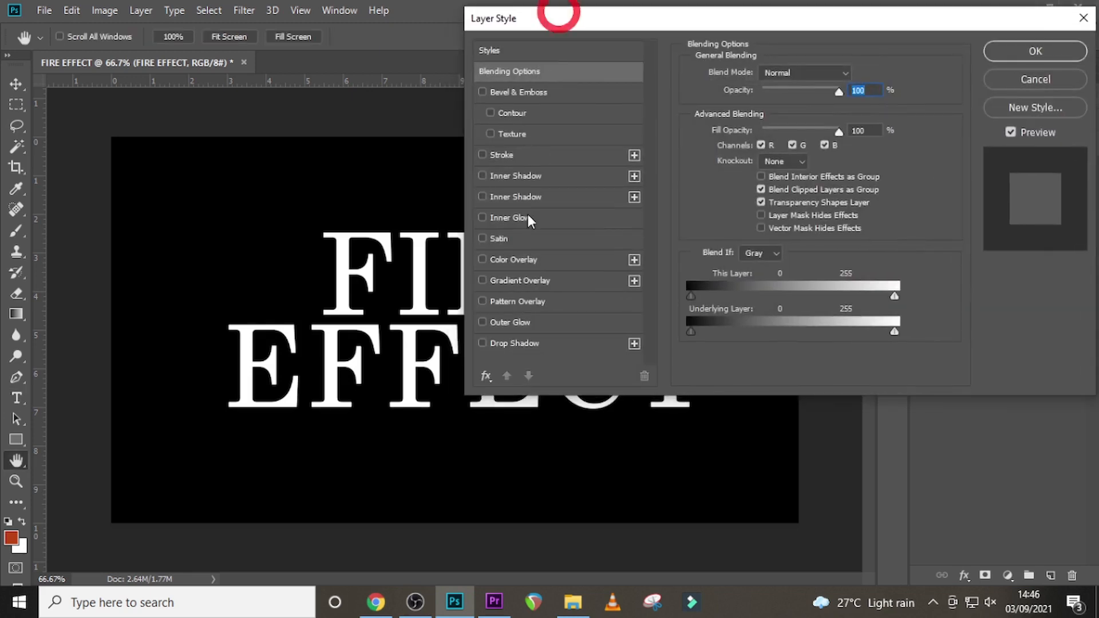
{"action": "left_click", "coordinate": [508, 324]}
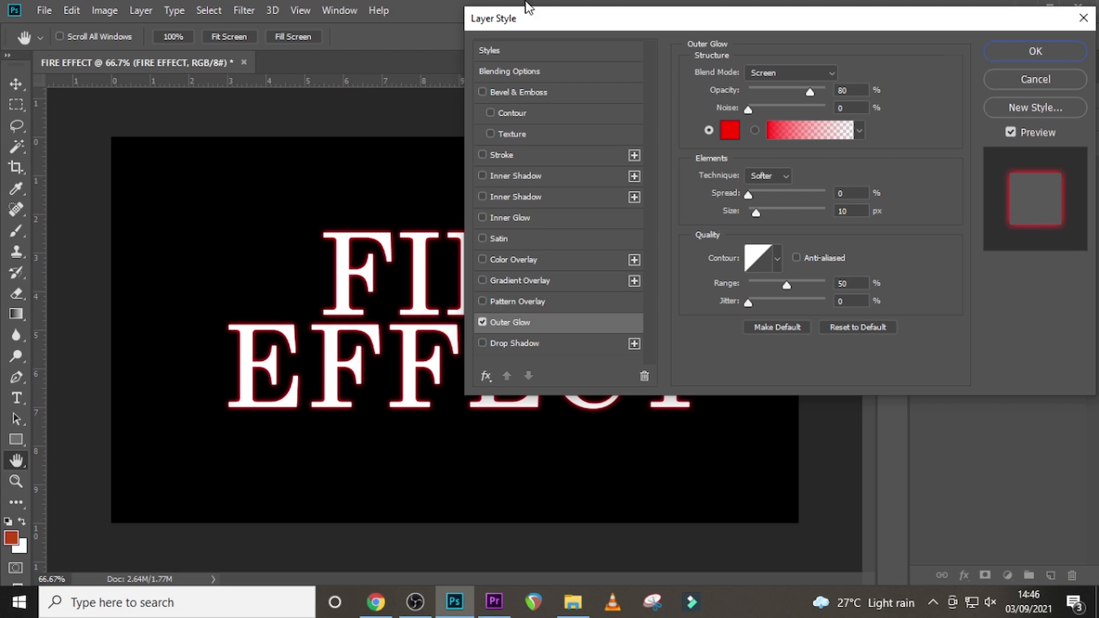
{"action": "left_click", "coordinate": [784, 71]}
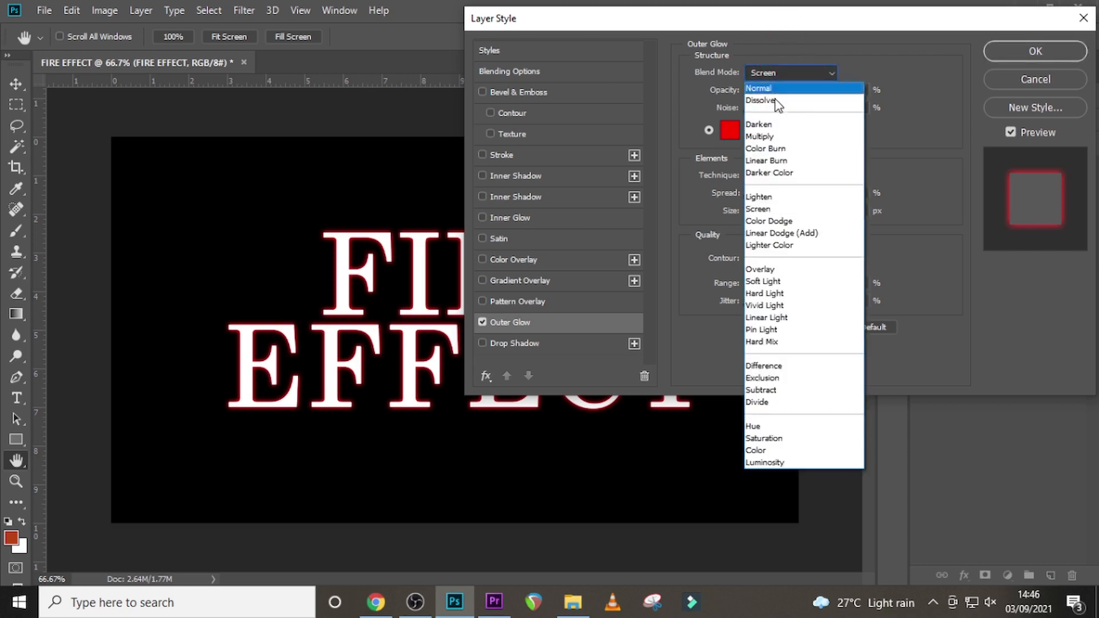
{"action": "left_click", "coordinate": [750, 199]}
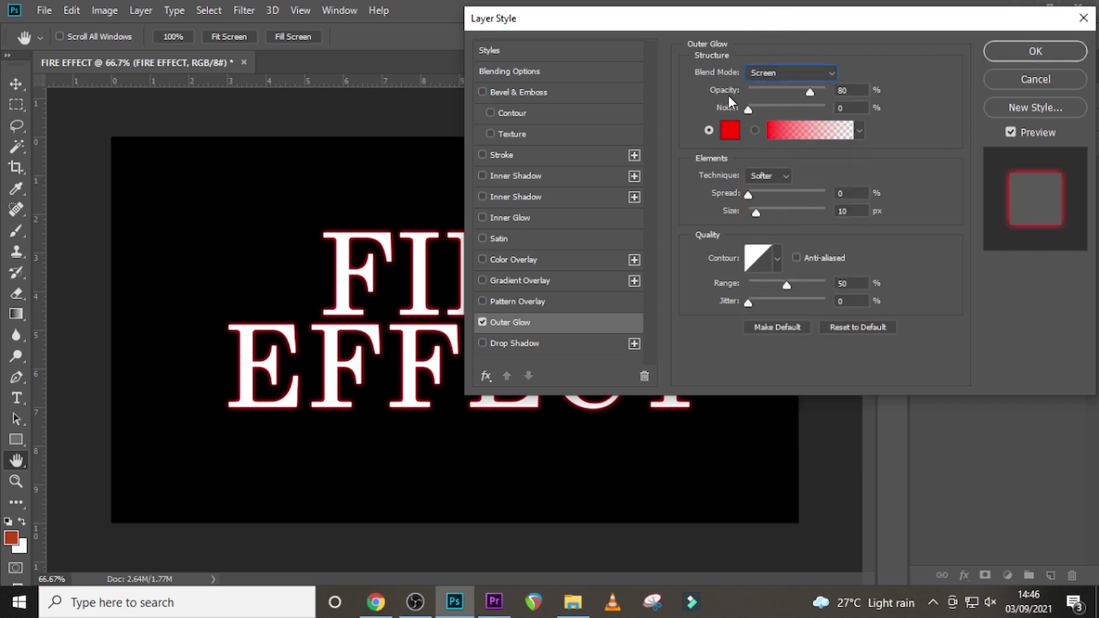
Set the outer glow colour to pure red (ff0000)
{"action": "left_click", "coordinate": [730, 131]}
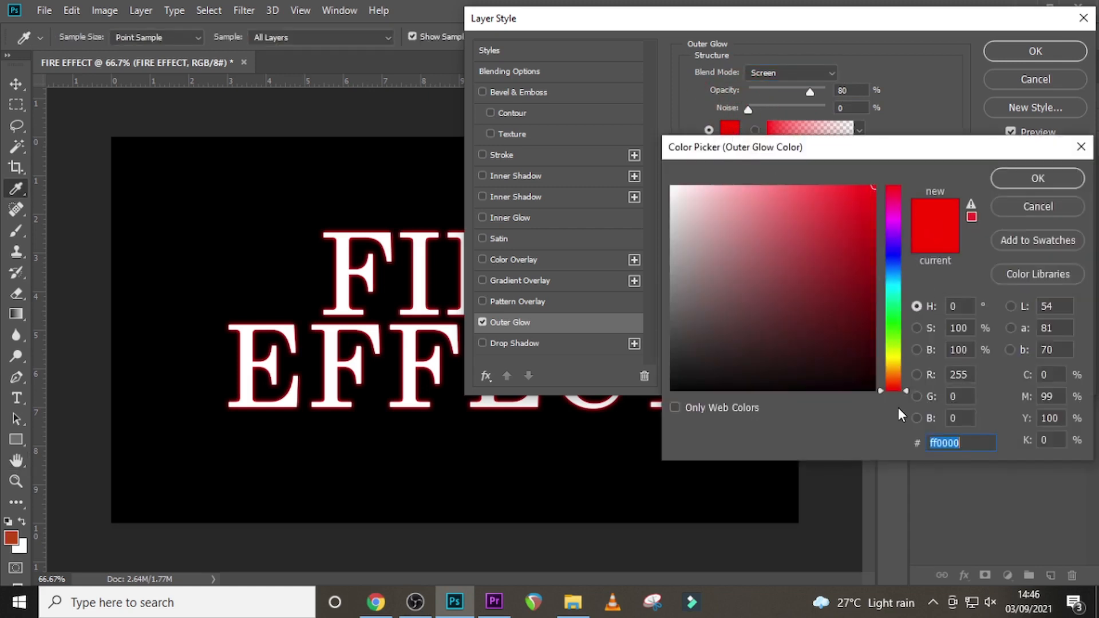
{"action": "left_click", "coordinate": [883, 404]}
{"action": "left_click", "coordinate": [885, 155]}
{"action": "left_click_drag", "start_coordinate": [883, 197], "coordinate": [885, 172]}
{"action": "left_click", "coordinate": [882, 187]}
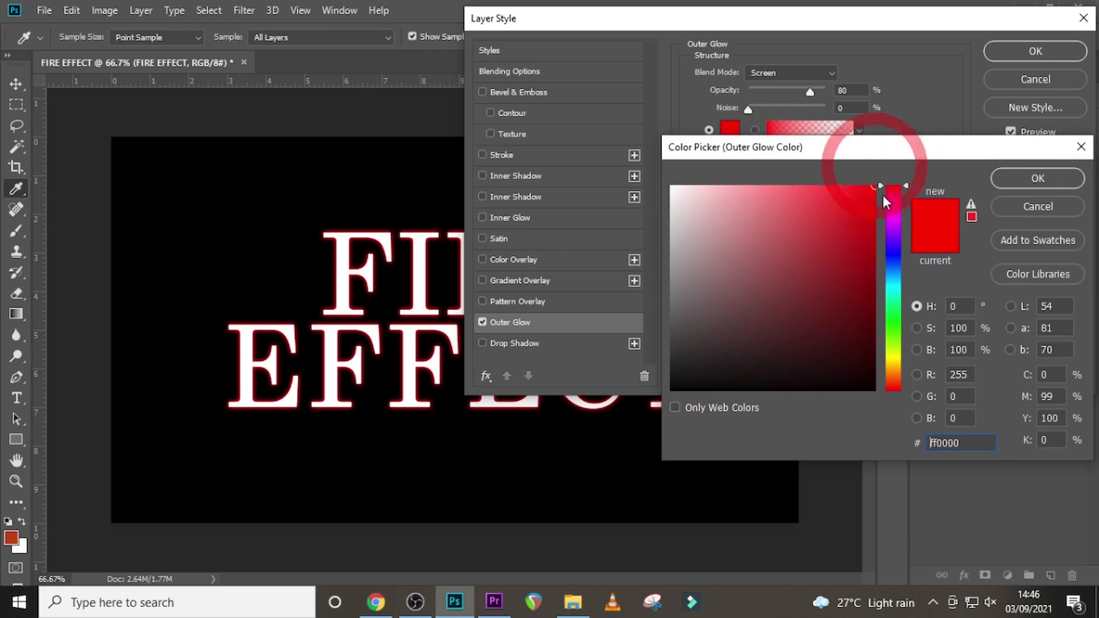
{"action": "left_click_drag", "start_coordinate": [881, 187], "coordinate": [892, 421]}
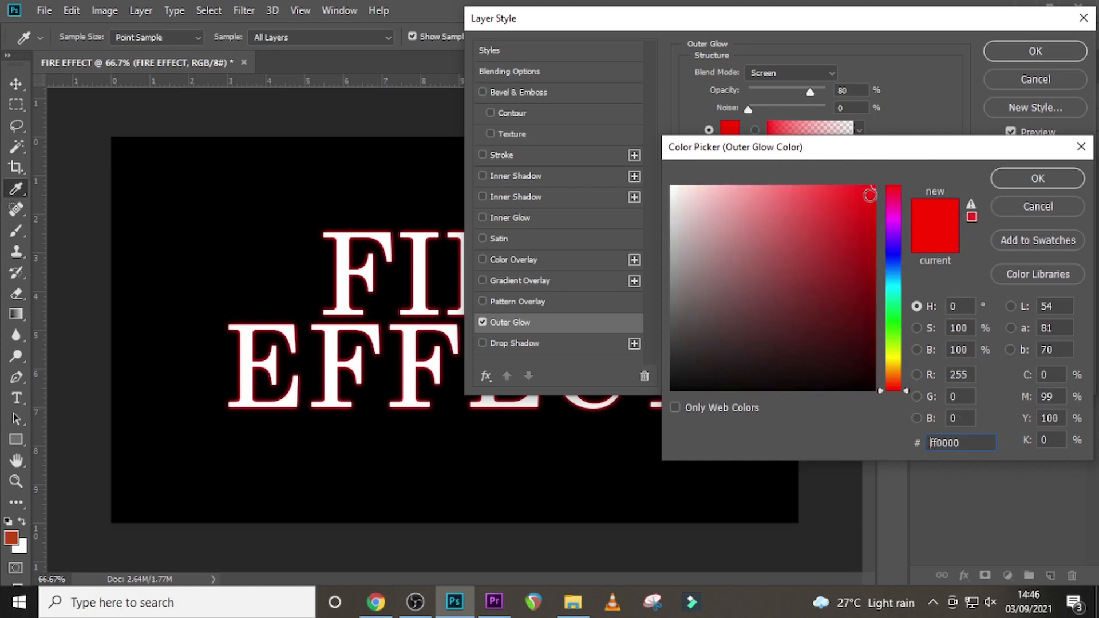
{"action": "left_click", "coordinate": [1016, 182]}
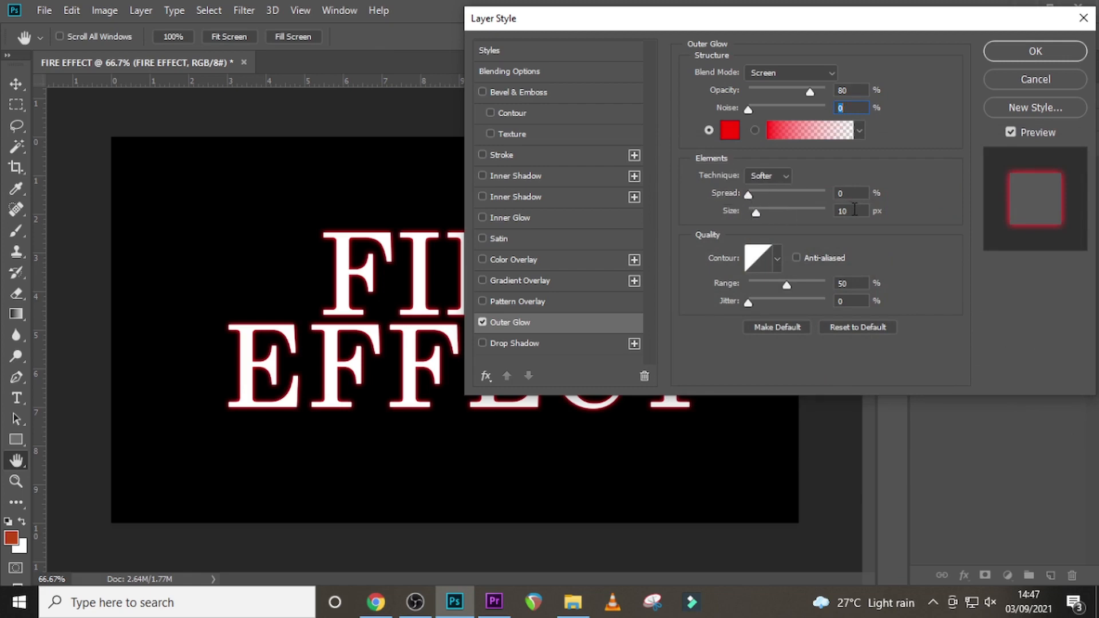
Choose the straight diagonal contour preset for the outer glow
{"action": "left_click", "coordinate": [777, 259]}
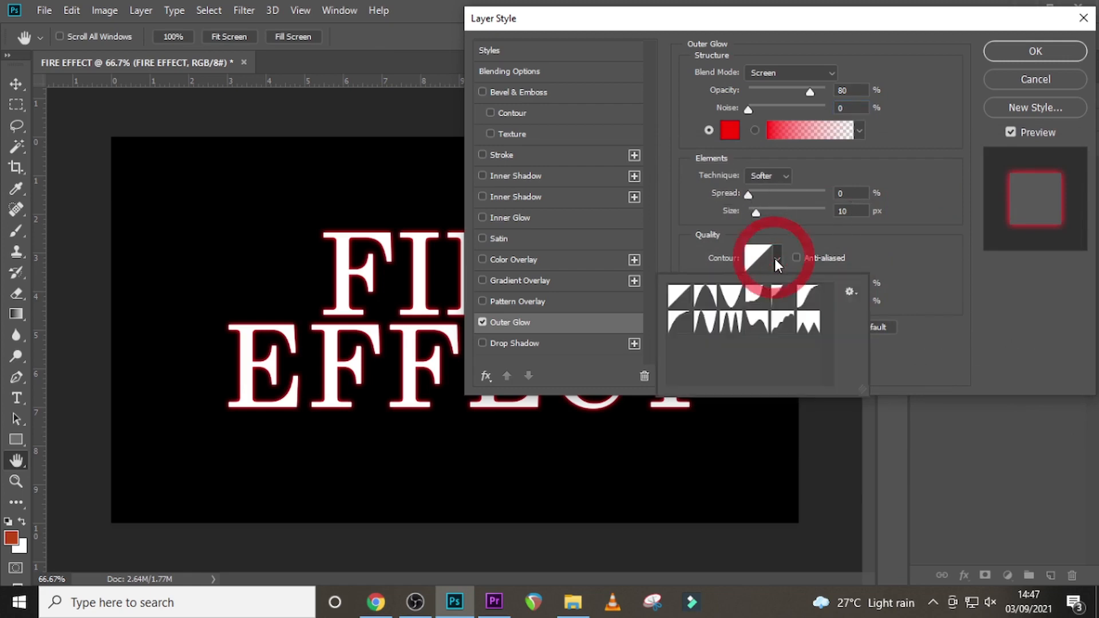
{"action": "left_click", "coordinate": [682, 296]}
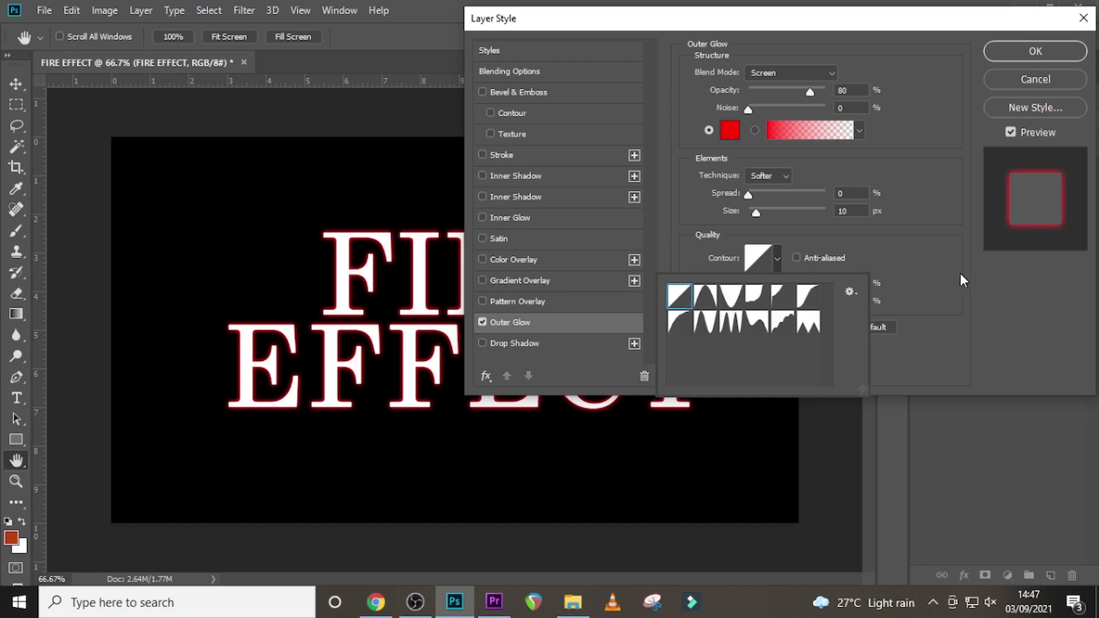
{"action": "left_click", "coordinate": [882, 299]}
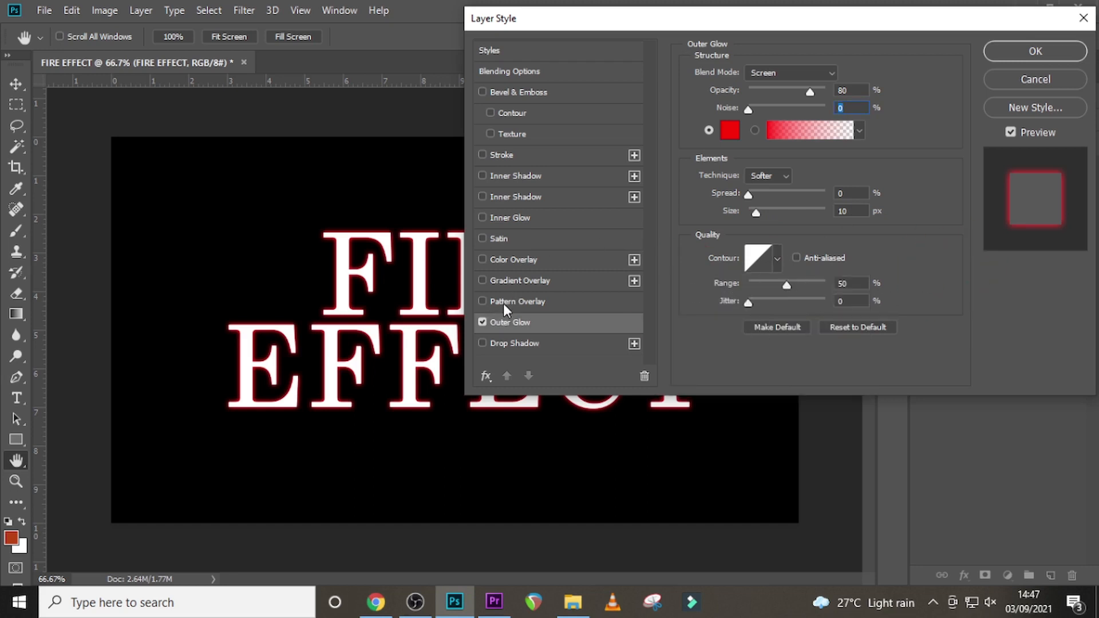
Add a Color Overlay to the FIRE EFFECT text and set its colour to orange (DA7D1F)
{"action": "left_click", "coordinate": [502, 260]}
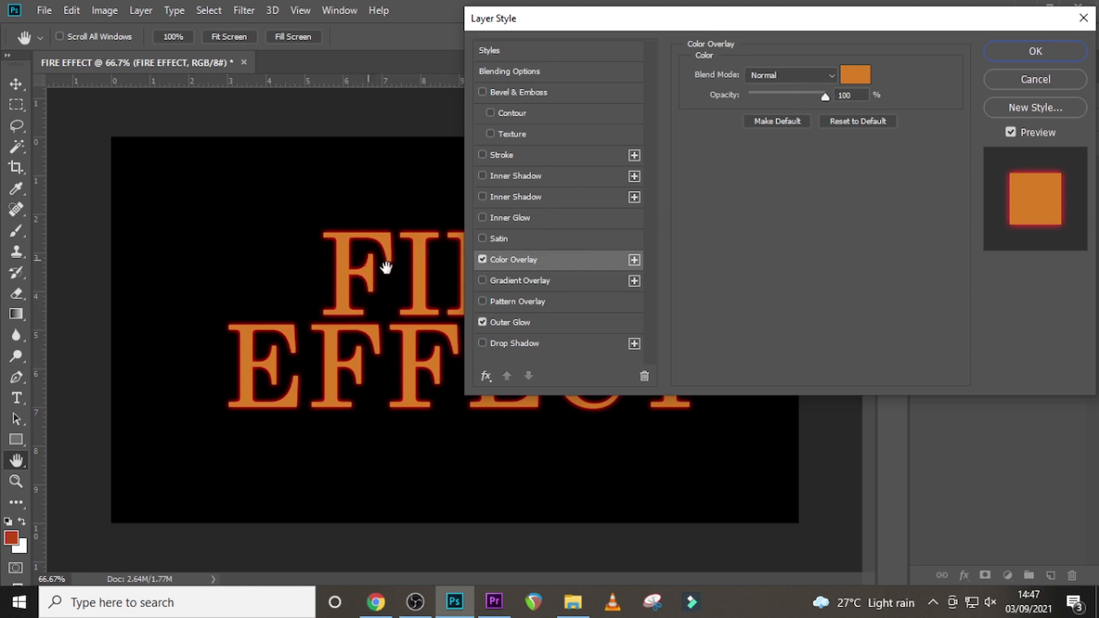
{"action": "left_click", "coordinate": [856, 74]}
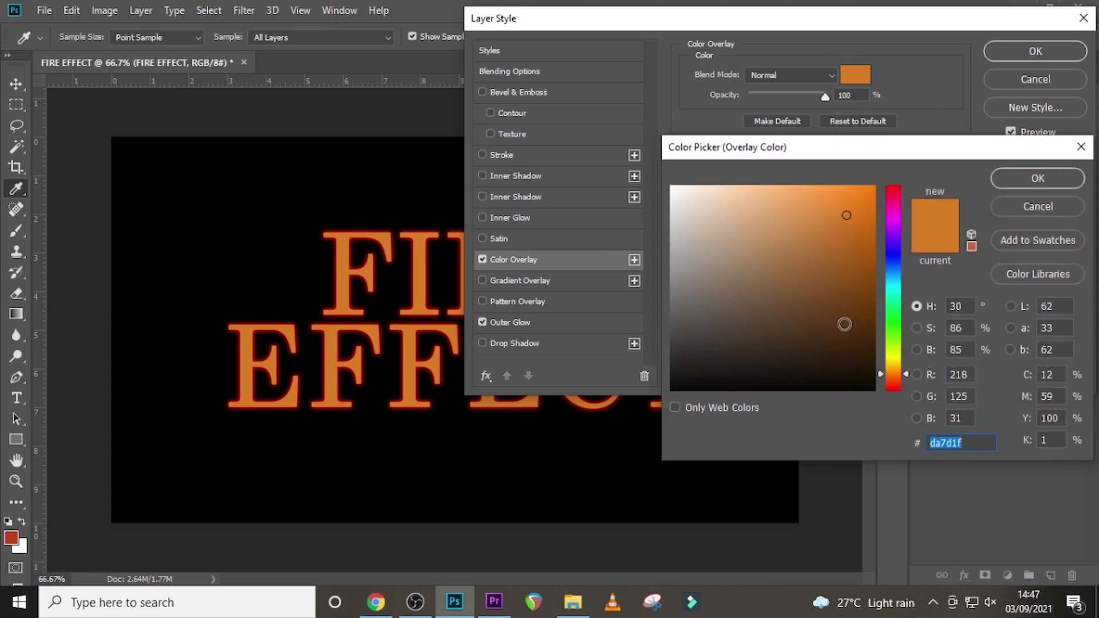
{"action": "key", "text": "BackSpace"}
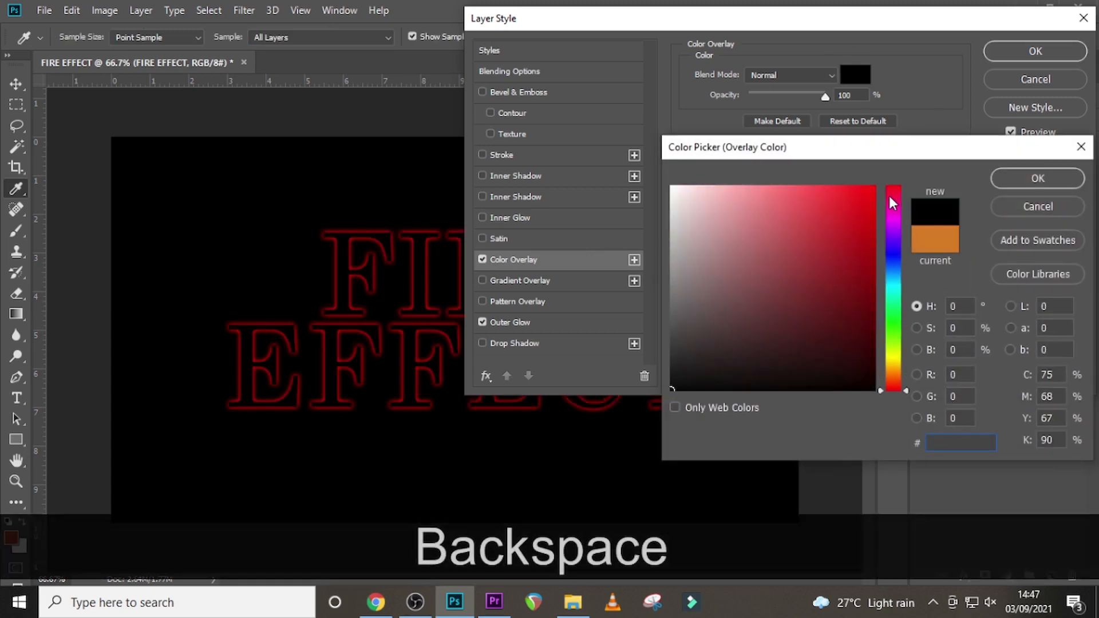
{"action": "type", "text": "DA"}
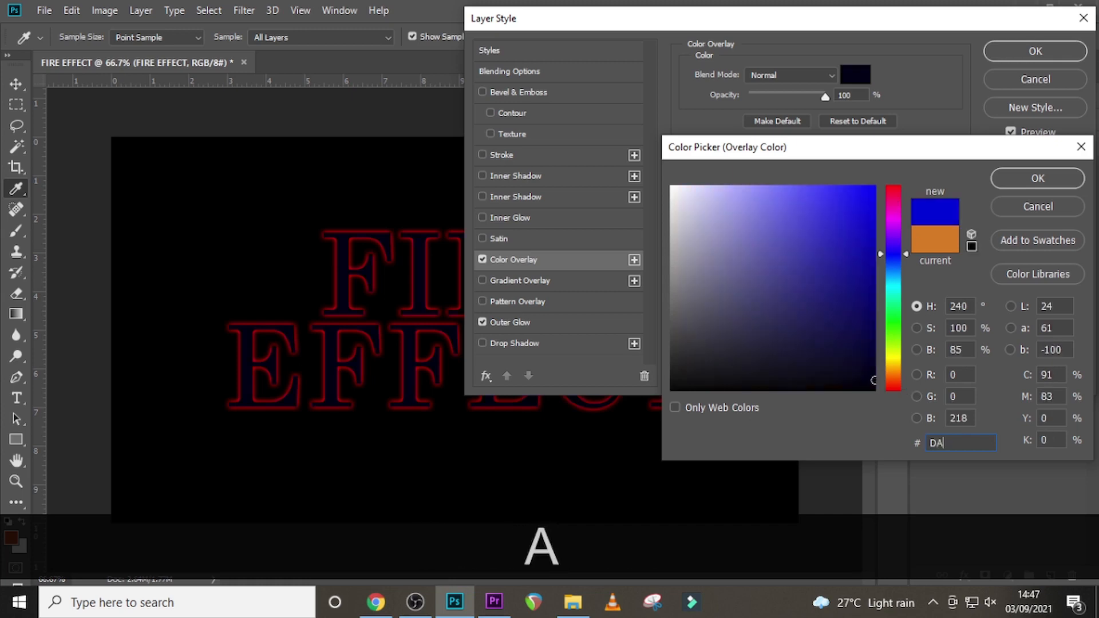
{"action": "type", "text": "7"}
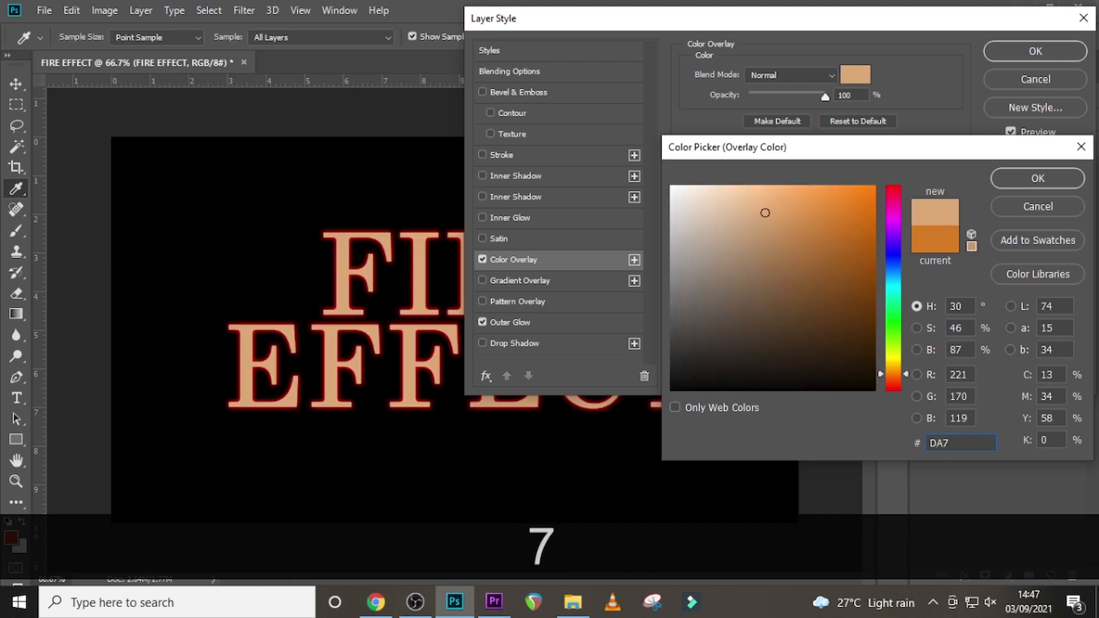
{"action": "type", "text": "D1F"}
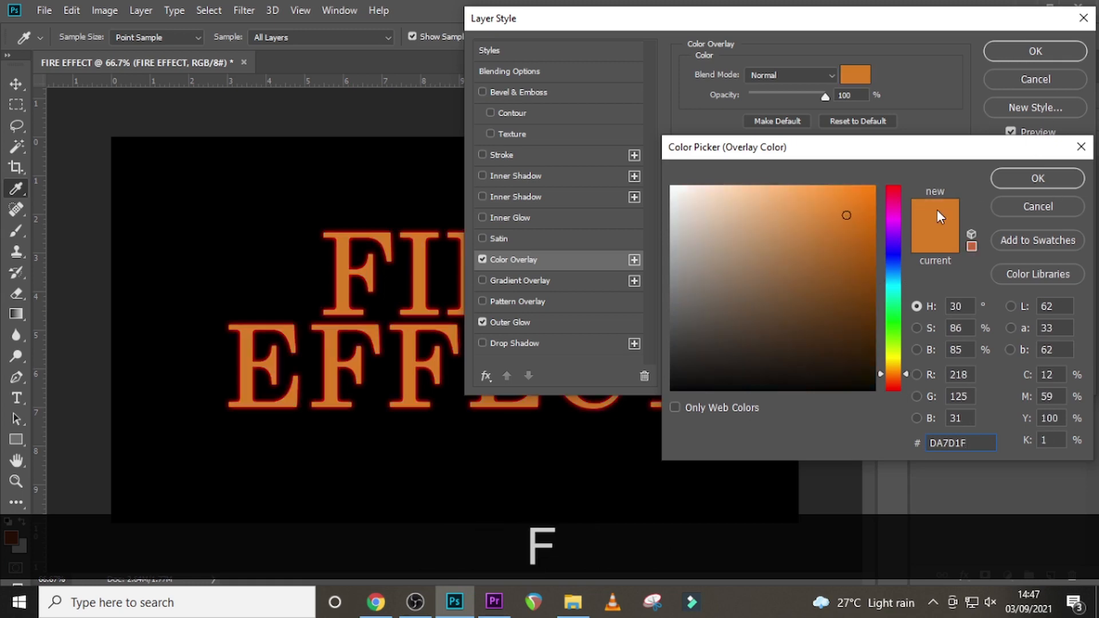
{"action": "left_click", "coordinate": [1038, 178]}
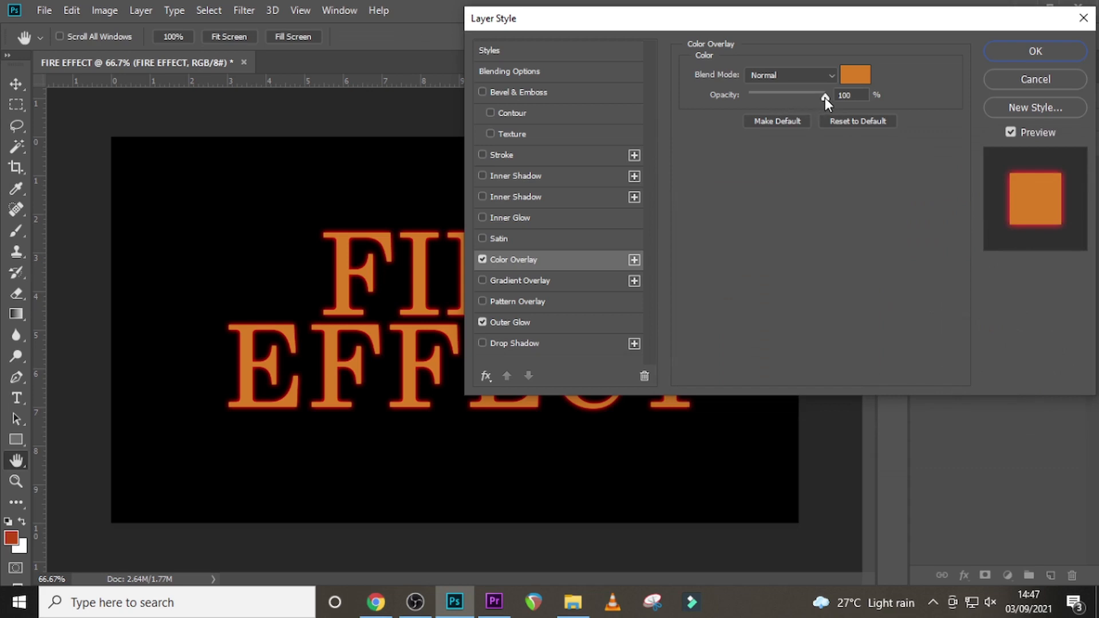
Add a Satin effect to the FIRE EFFECT text and set its colour to dark red-brown (7B2B13)
{"action": "left_click", "coordinate": [506, 240]}
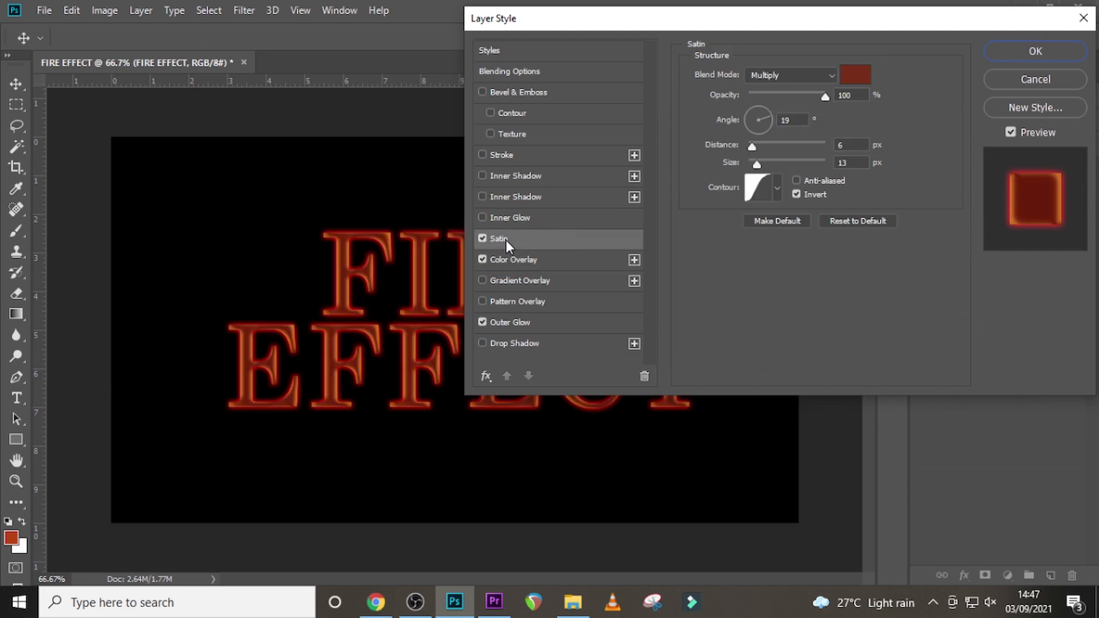
{"action": "left_click", "coordinate": [855, 76]}
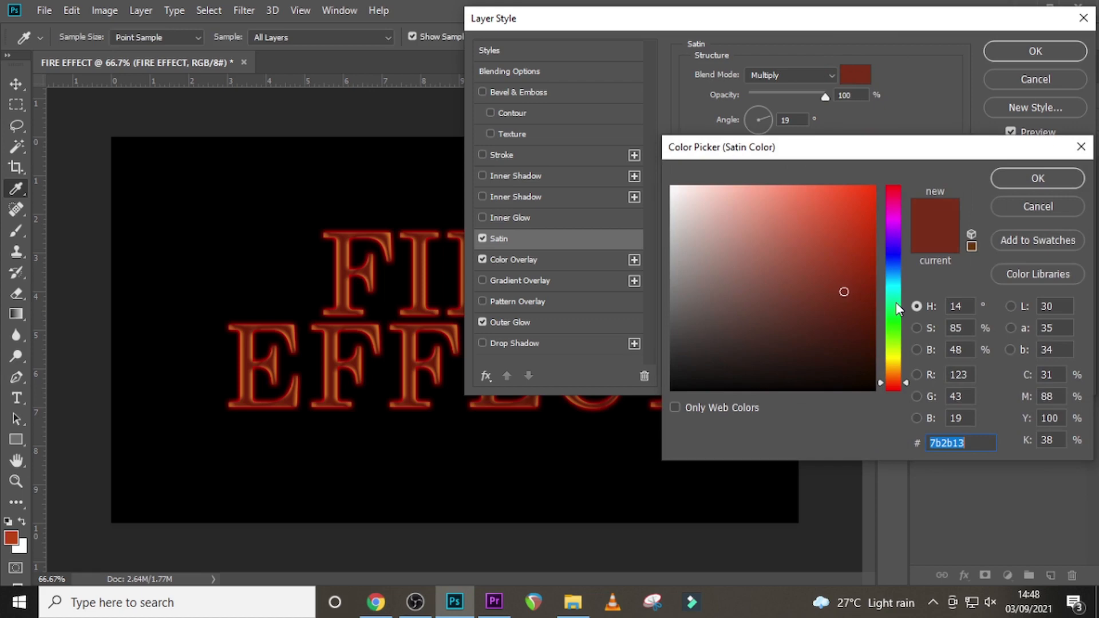
{"action": "type", "text": "7"}
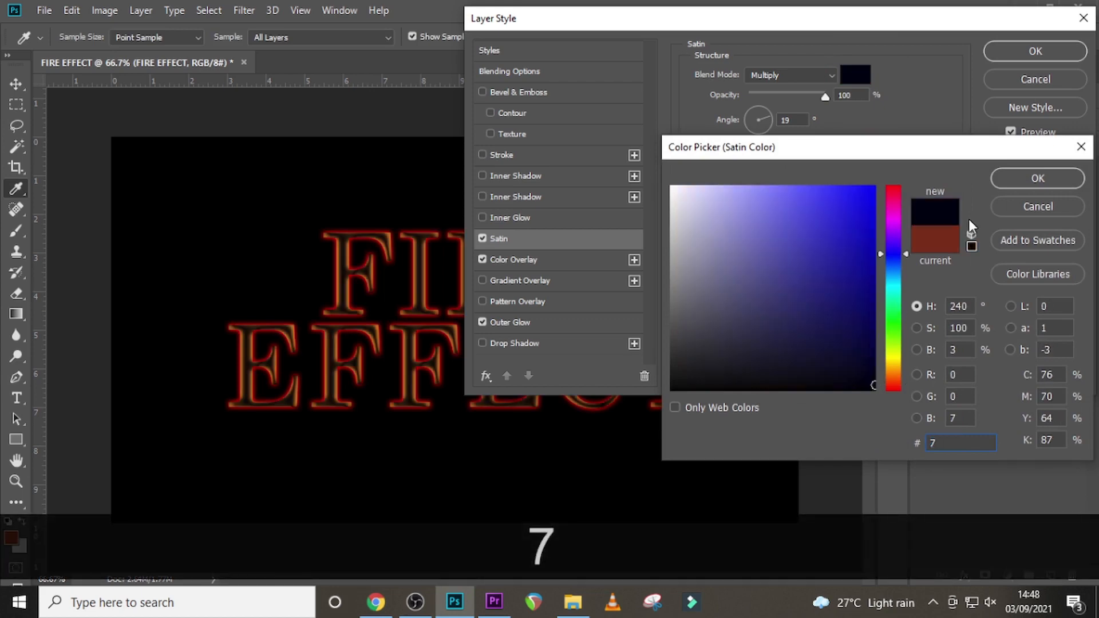
{"action": "type", "text": "B2"}
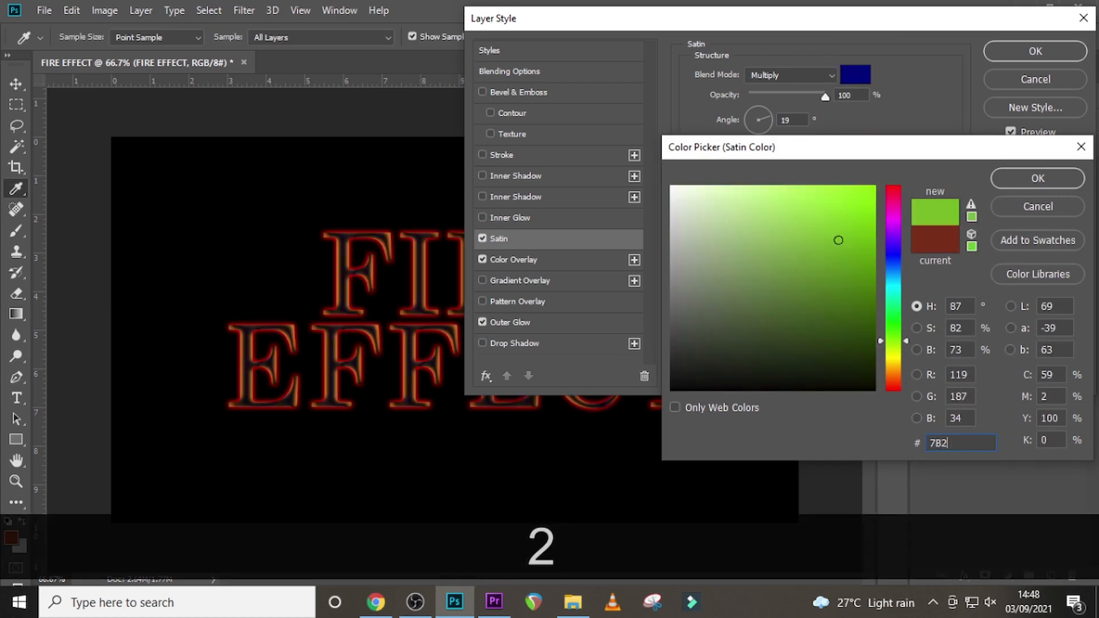
{"action": "type", "text": "B13"}
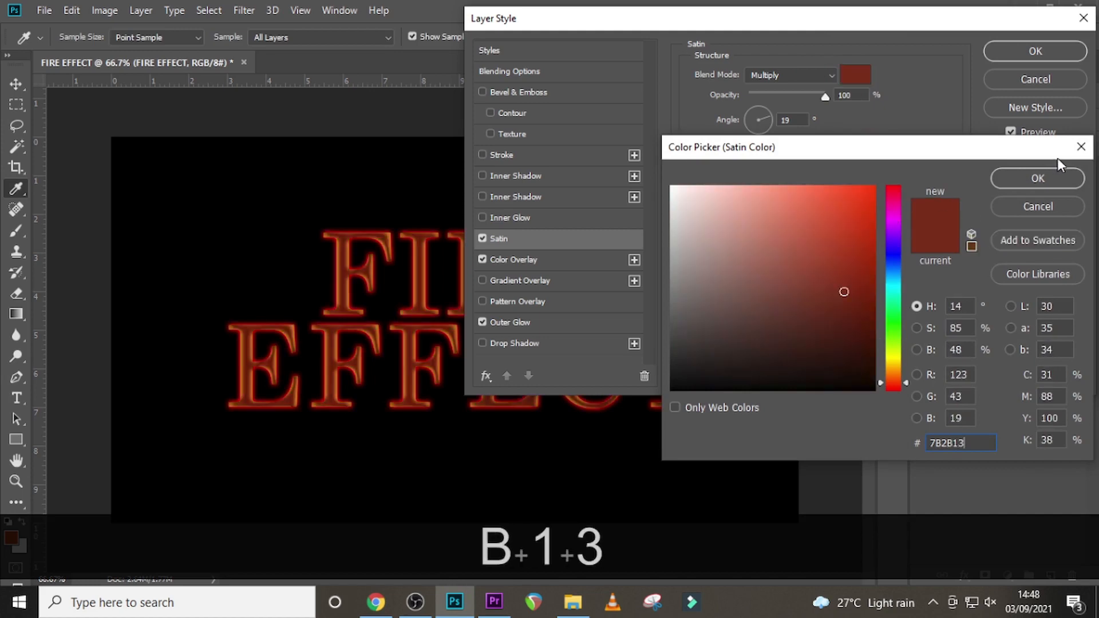
{"action": "left_click", "coordinate": [1037, 180]}
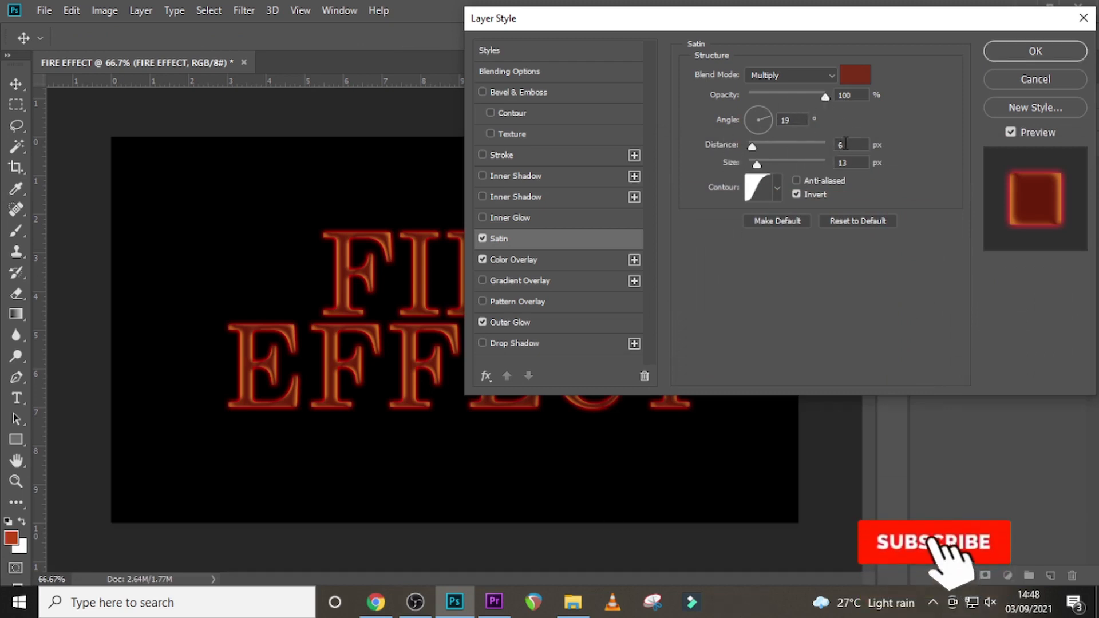
Try the straight diagonal contour on the satin effect, and return to the S-curve contour preset
{"action": "left_click", "coordinate": [778, 189]}
{"action": "left_click", "coordinate": [677, 229]}
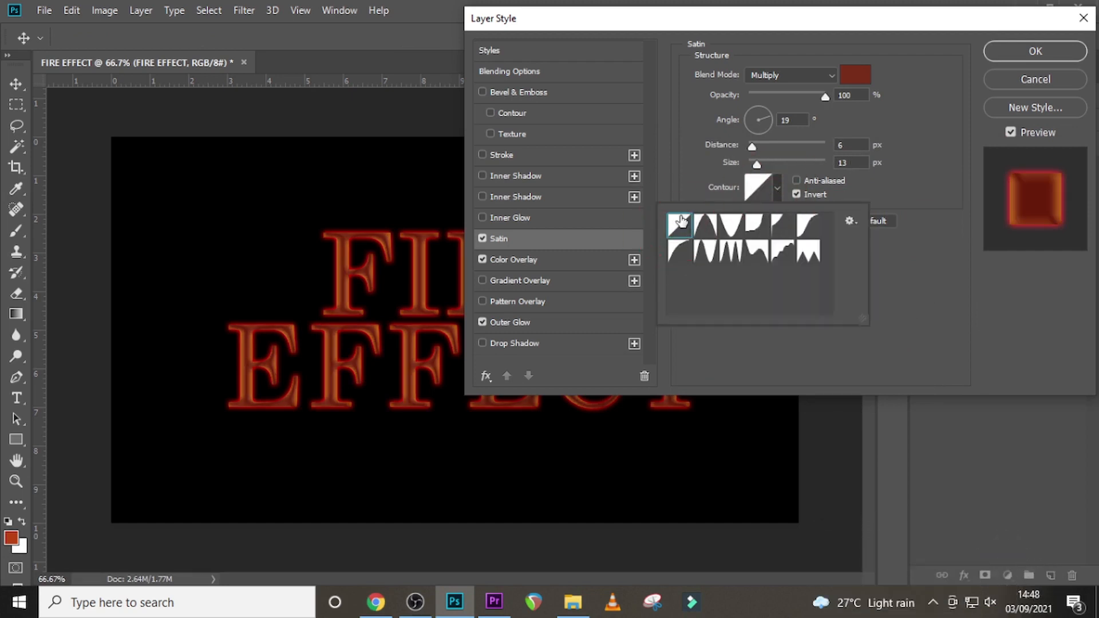
{"action": "left_click", "coordinate": [810, 229]}
{"action": "left_click", "coordinate": [897, 264]}
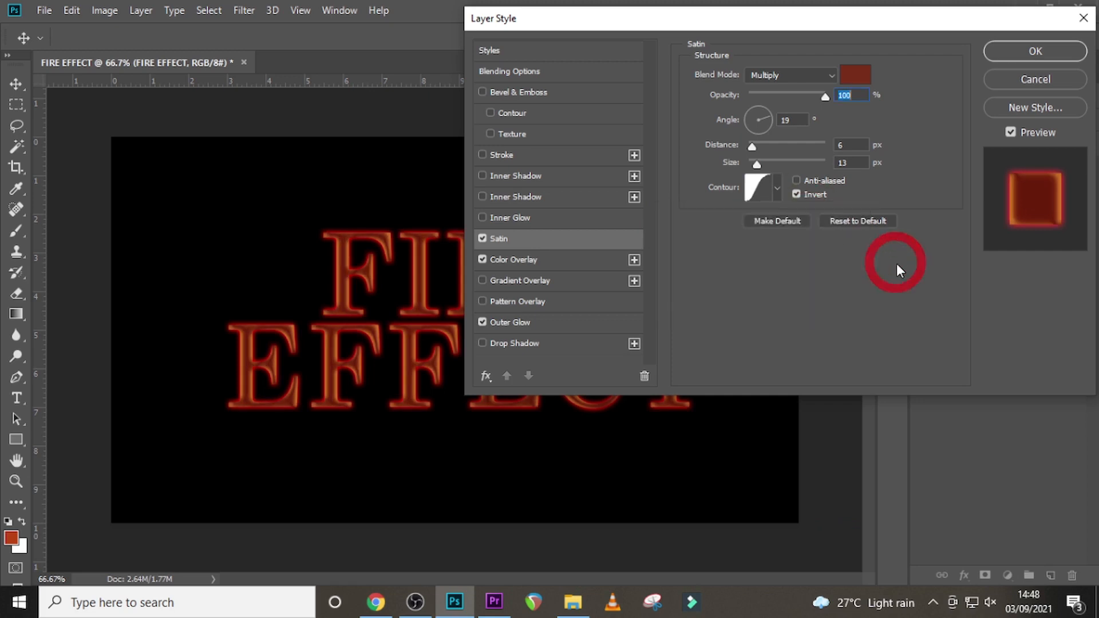
Try toggling the satin contour's Anti-aliased and Invert options, ending with only Invert enabled
{"action": "left_click", "coordinate": [795, 179]}
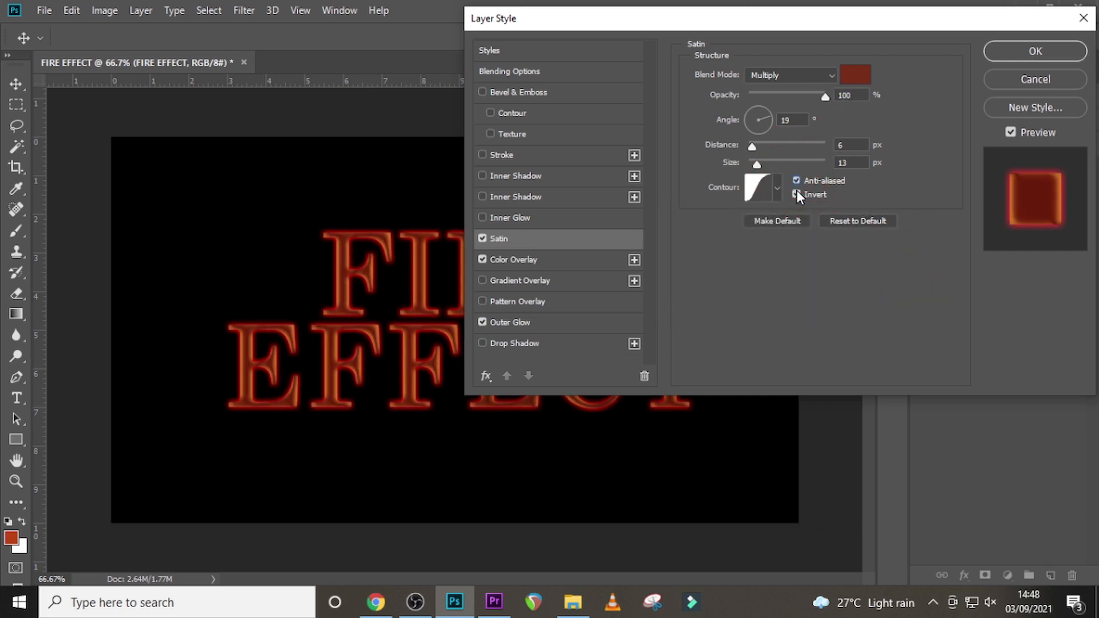
{"action": "left_click", "coordinate": [798, 179]}
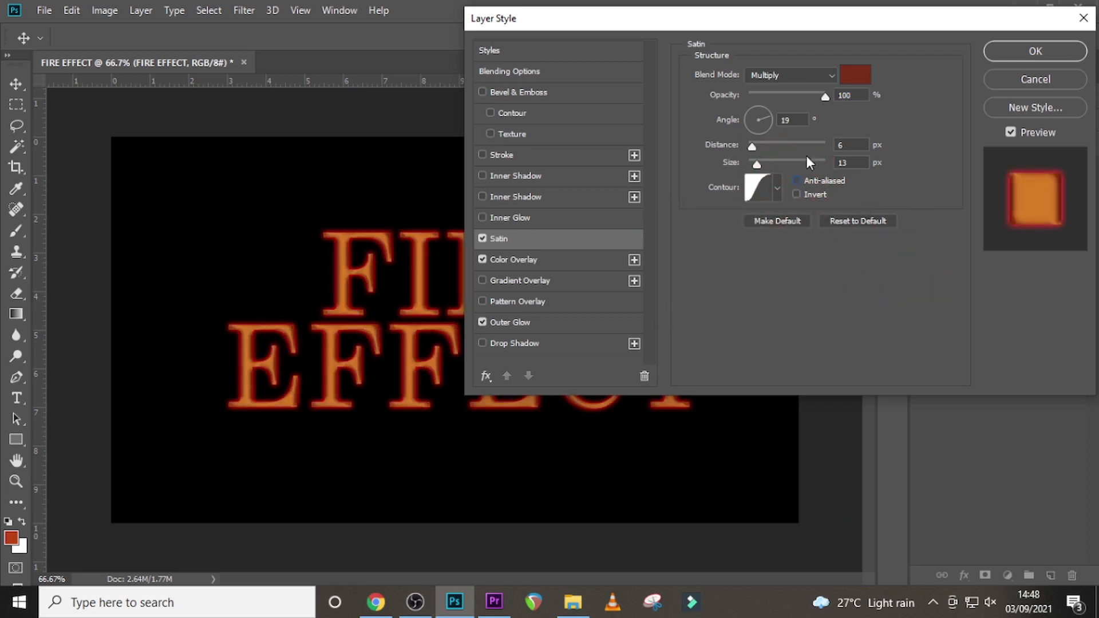
{"action": "left_click", "coordinate": [797, 194]}
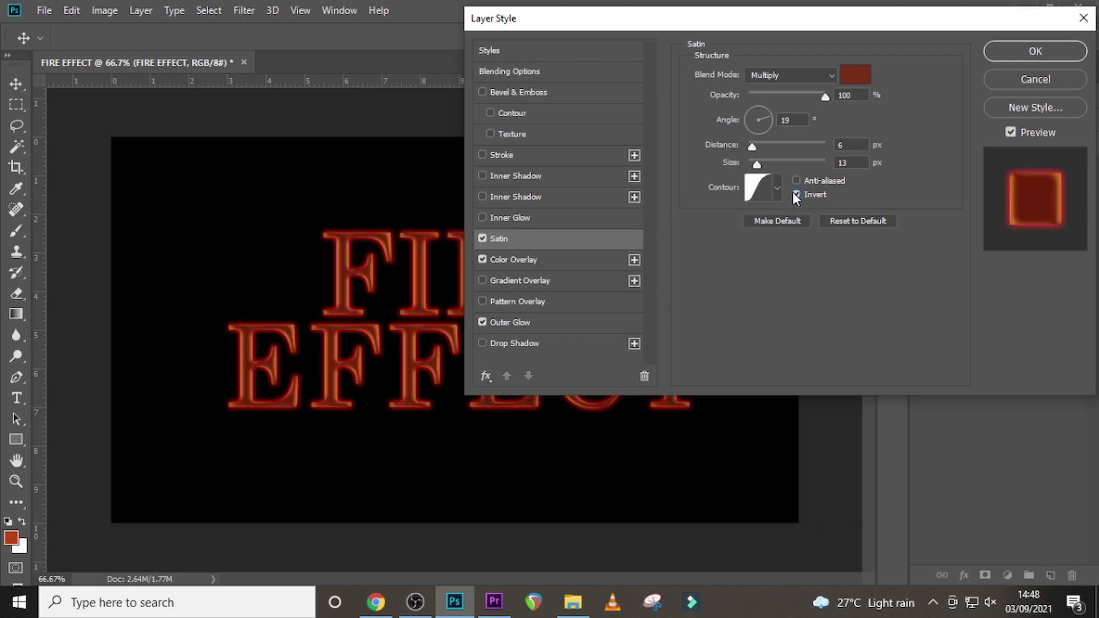
Add an Inner Glow to the FIRE EFFECT text and set its colour to yellow (E6C132)
{"action": "left_click", "coordinate": [500, 218]}
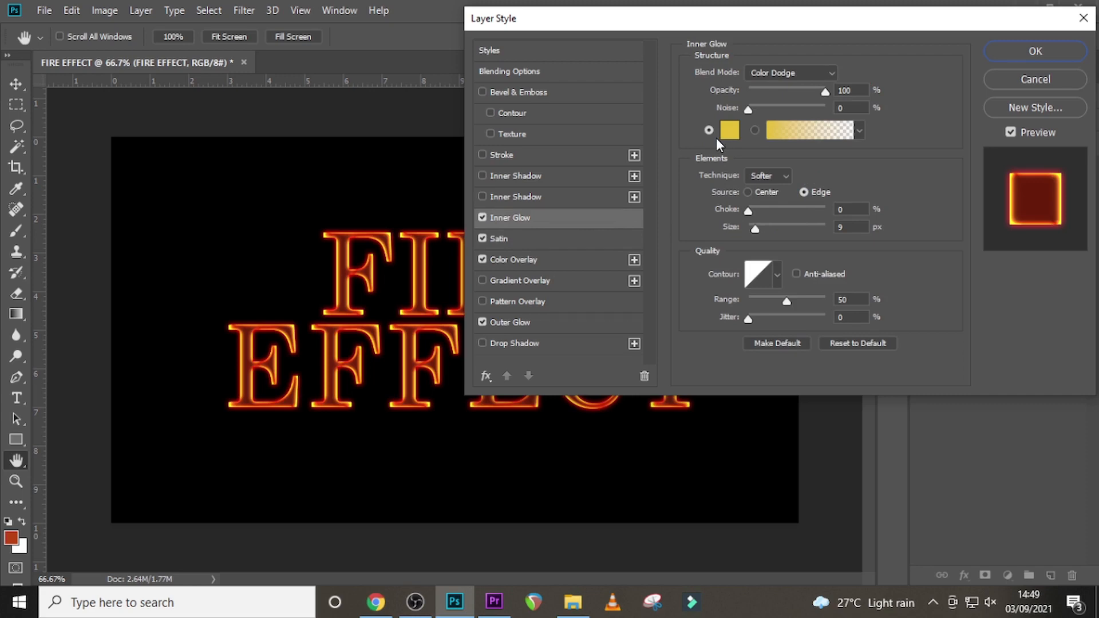
{"action": "left_click", "coordinate": [729, 131]}
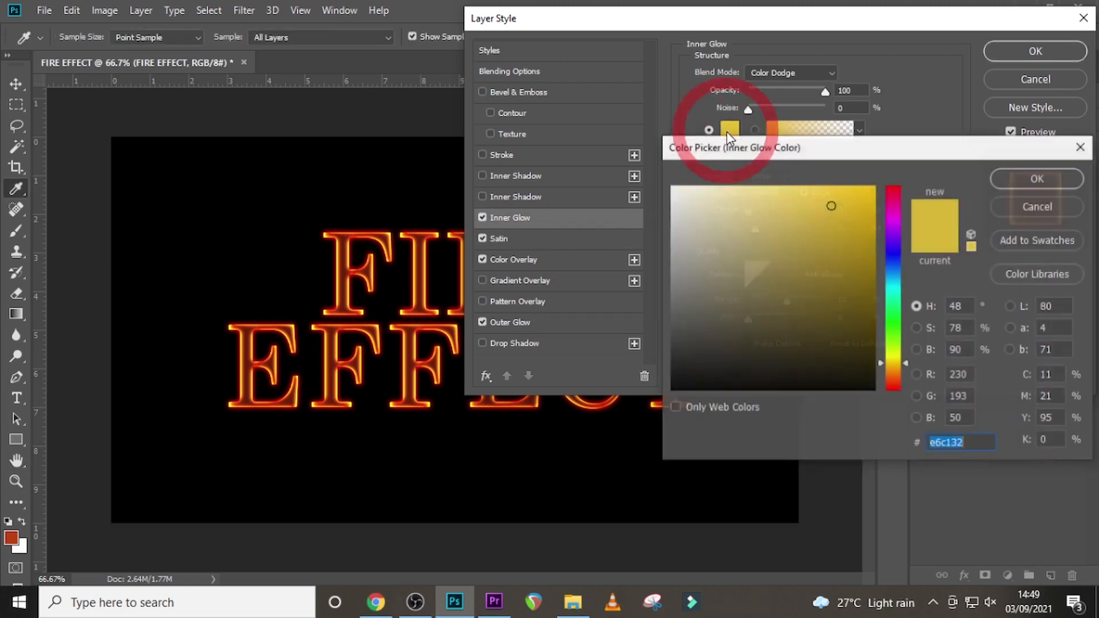
{"action": "key", "text": "BackSpace"}
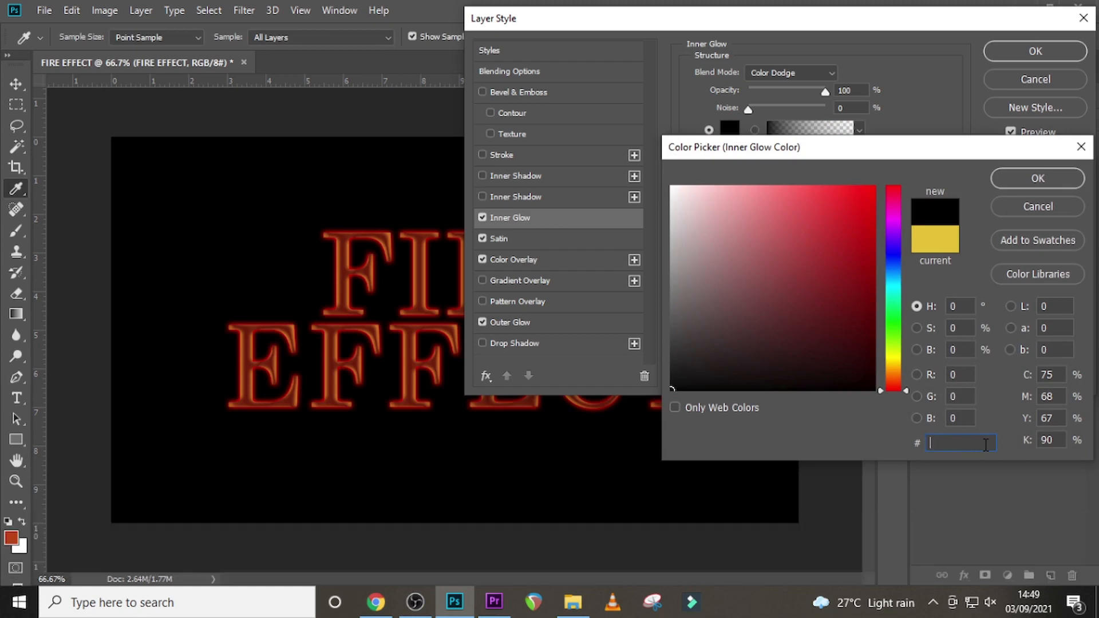
{"action": "type", "text": "E"}
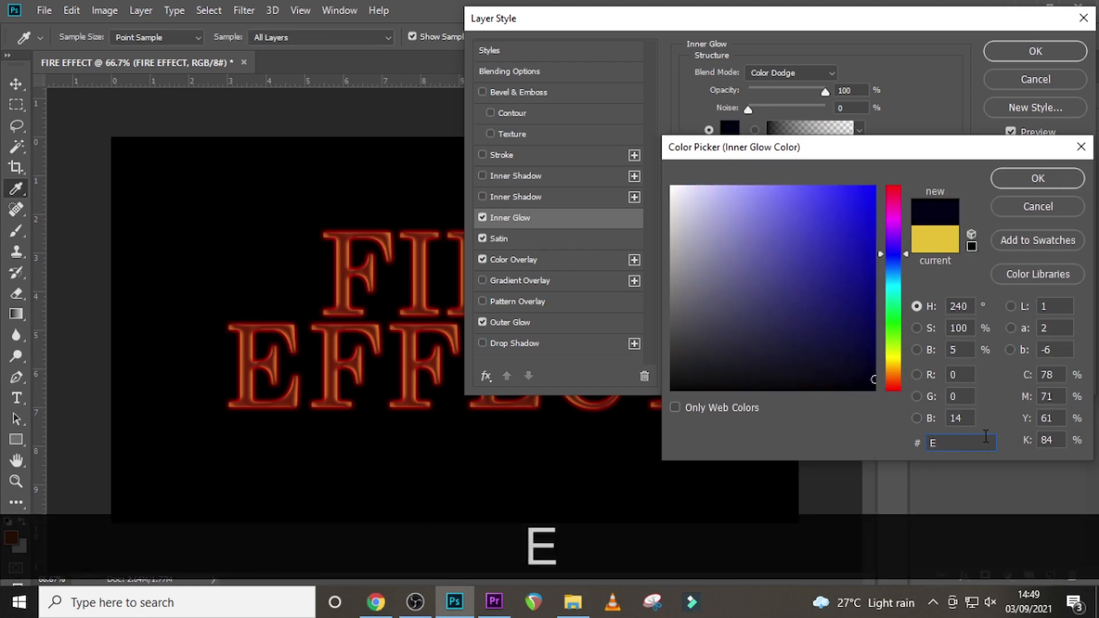
{"action": "type", "text": "6C"}
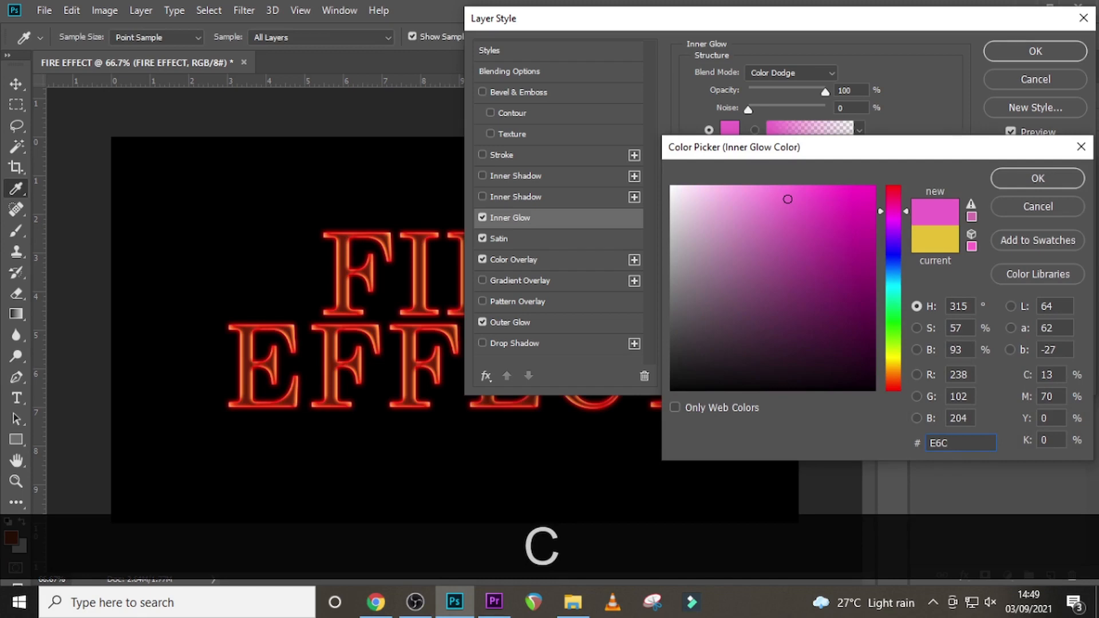
{"action": "type", "text": "132"}
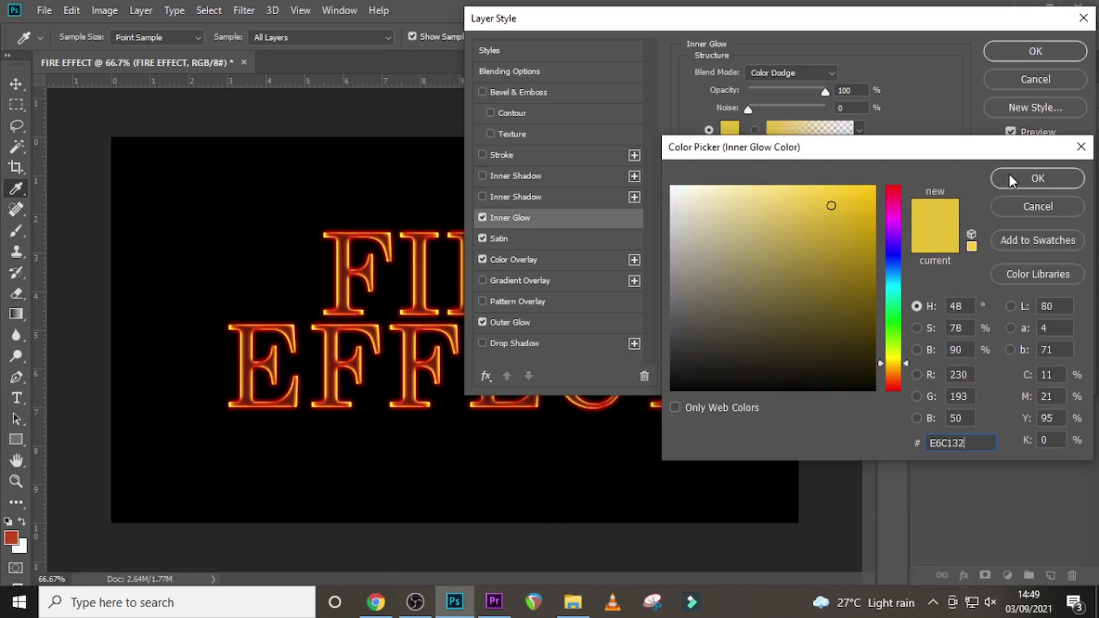
{"action": "left_click", "coordinate": [1009, 177]}
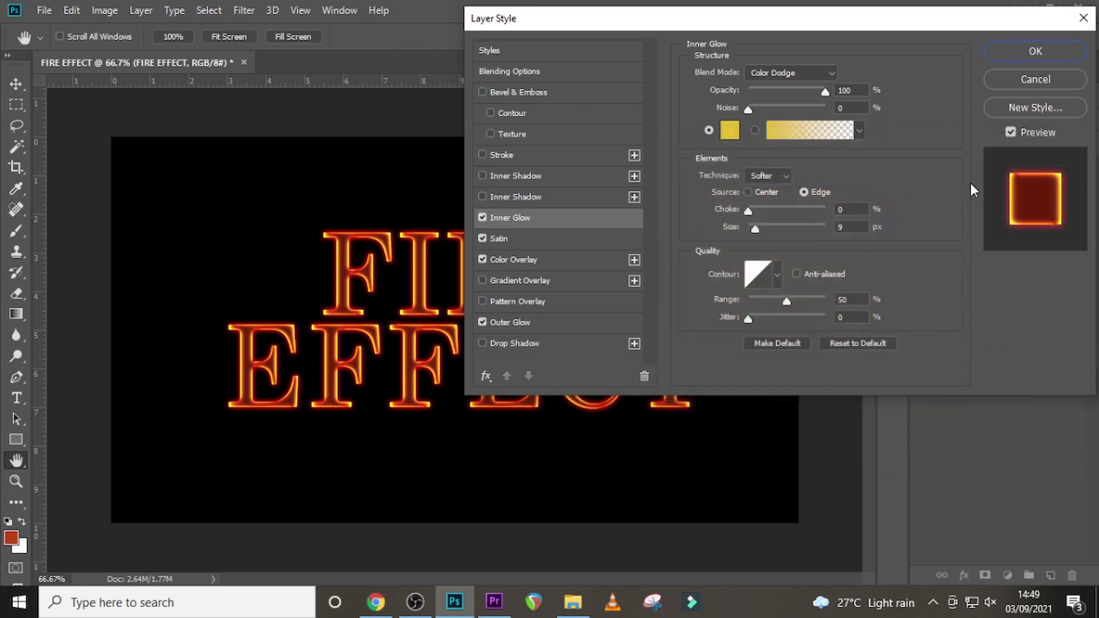
Try the Normal blend mode on the inner glow, and return to Color Dodge
{"action": "left_click", "coordinate": [772, 70]}
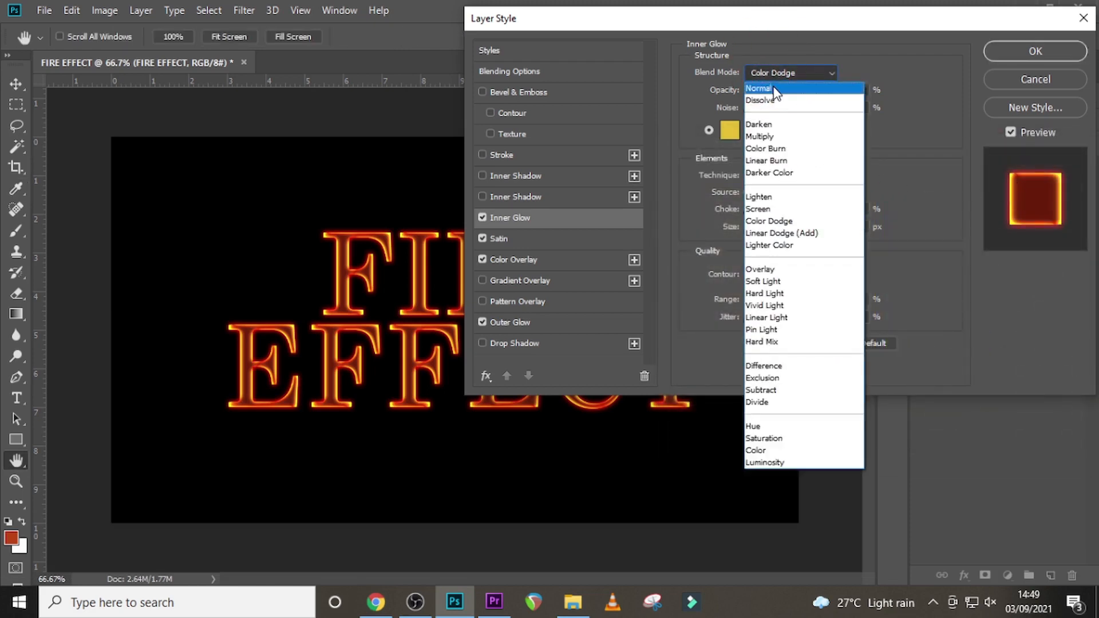
{"action": "left_click", "coordinate": [773, 87]}
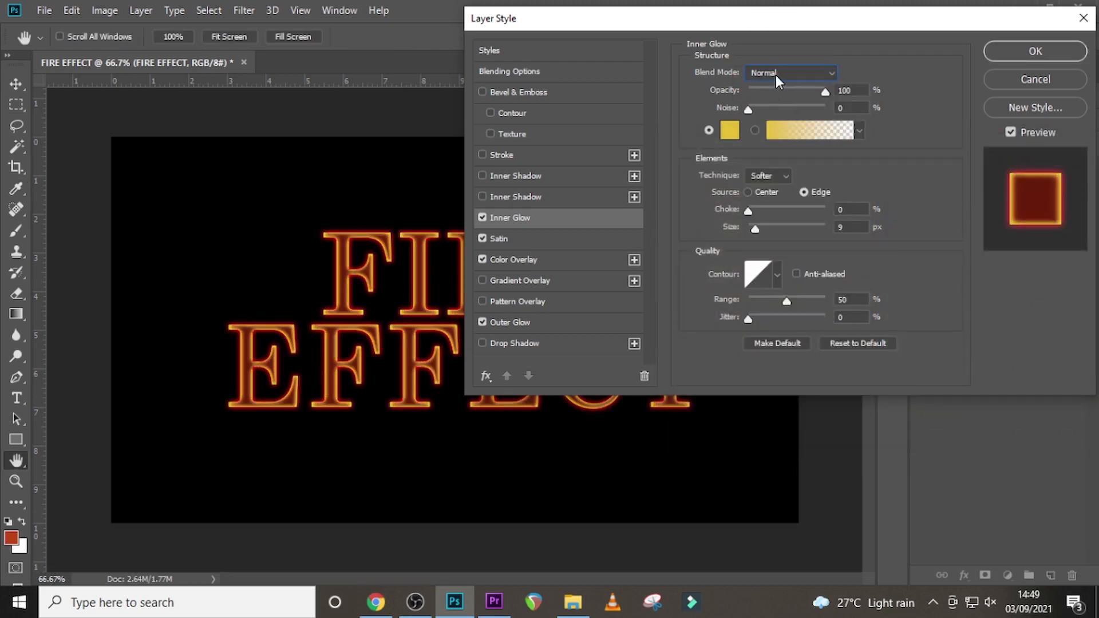
{"action": "left_click", "coordinate": [775, 74]}
{"action": "left_click", "coordinate": [765, 222]}
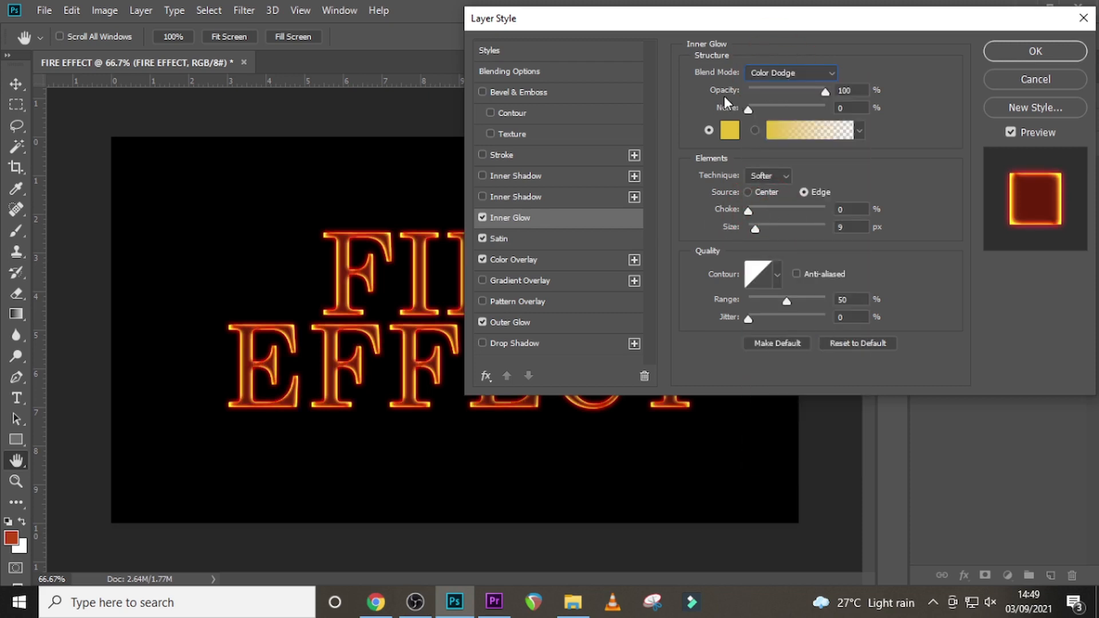
Check the inner glow's opacity and contour presets, and apply the layer styles to the FIRE EFFECT text
{"action": "left_click", "coordinate": [825, 91]}
{"action": "left_click", "coordinate": [774, 277]}
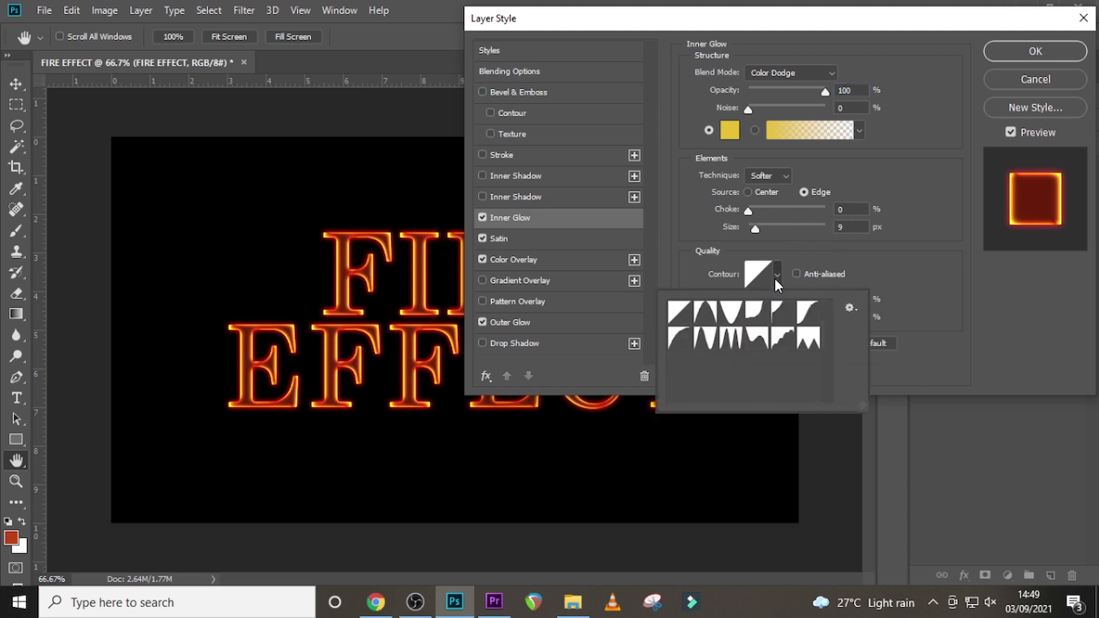
{"action": "left_click", "coordinate": [918, 252]}
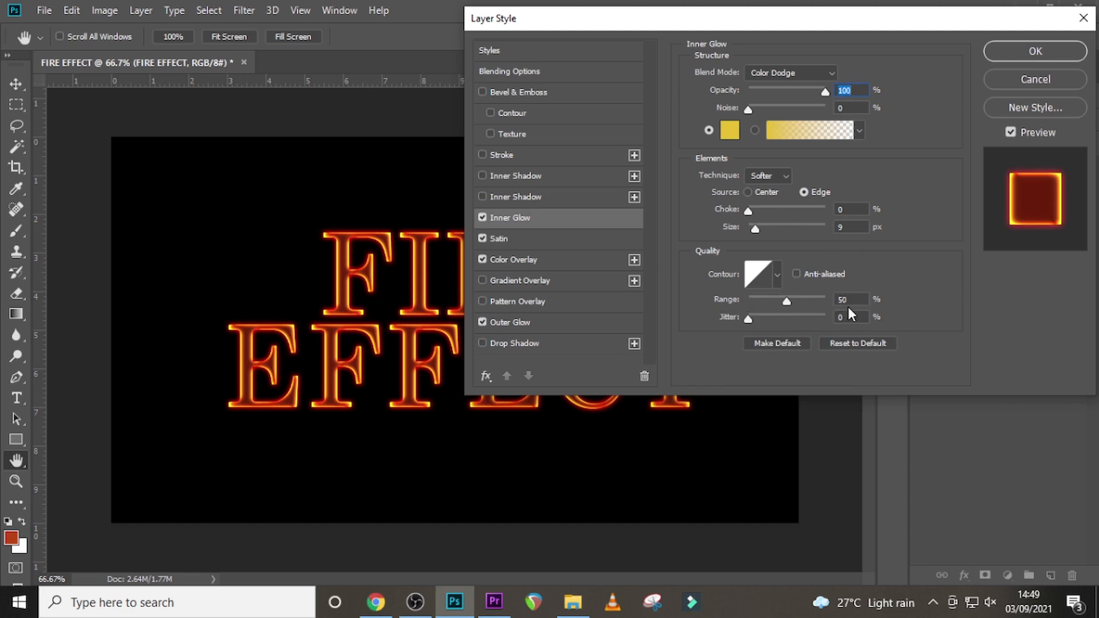
{"action": "left_click", "coordinate": [1026, 54]}
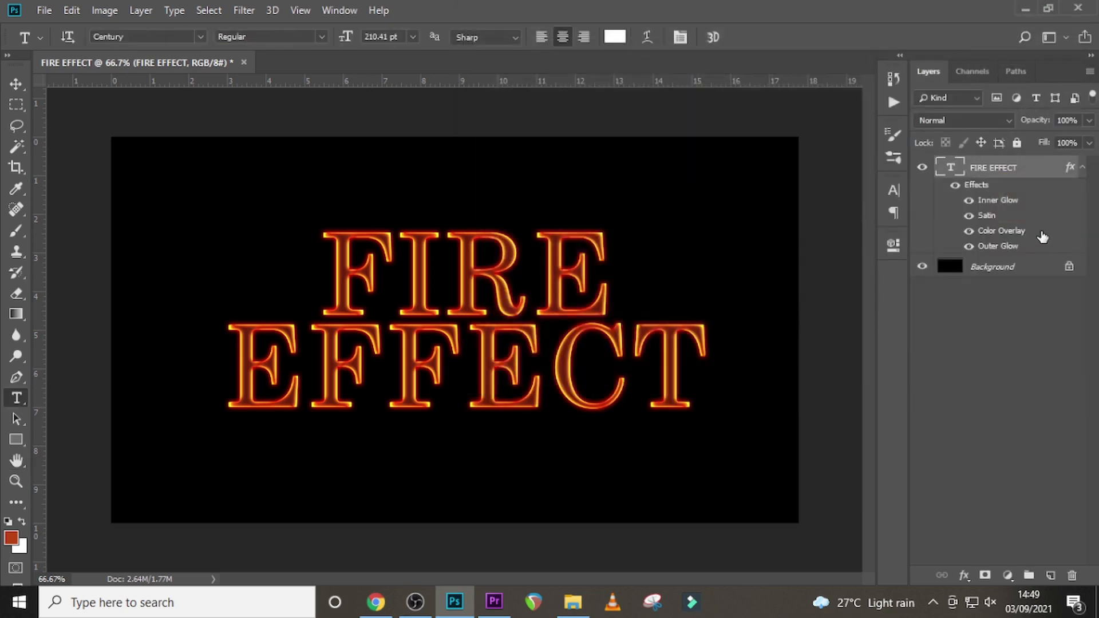
Duplicate the FIRE EFFECT text layer with its effects collapsed, and hide the original layer
{"action": "left_click", "coordinate": [1079, 174]}
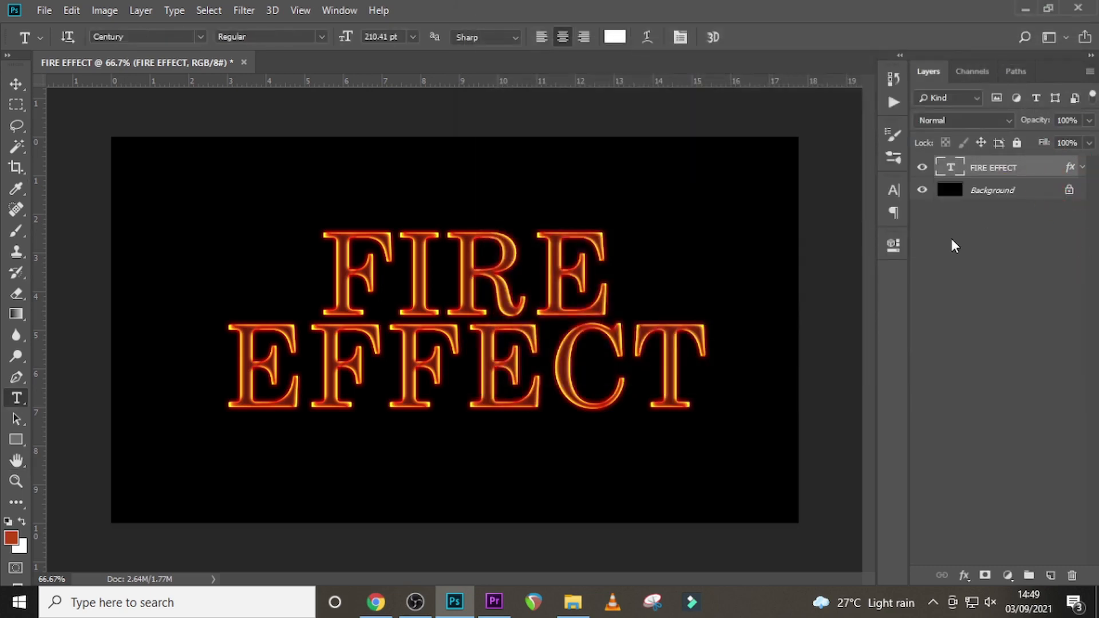
{"action": "key", "text": "ctrl+j"}
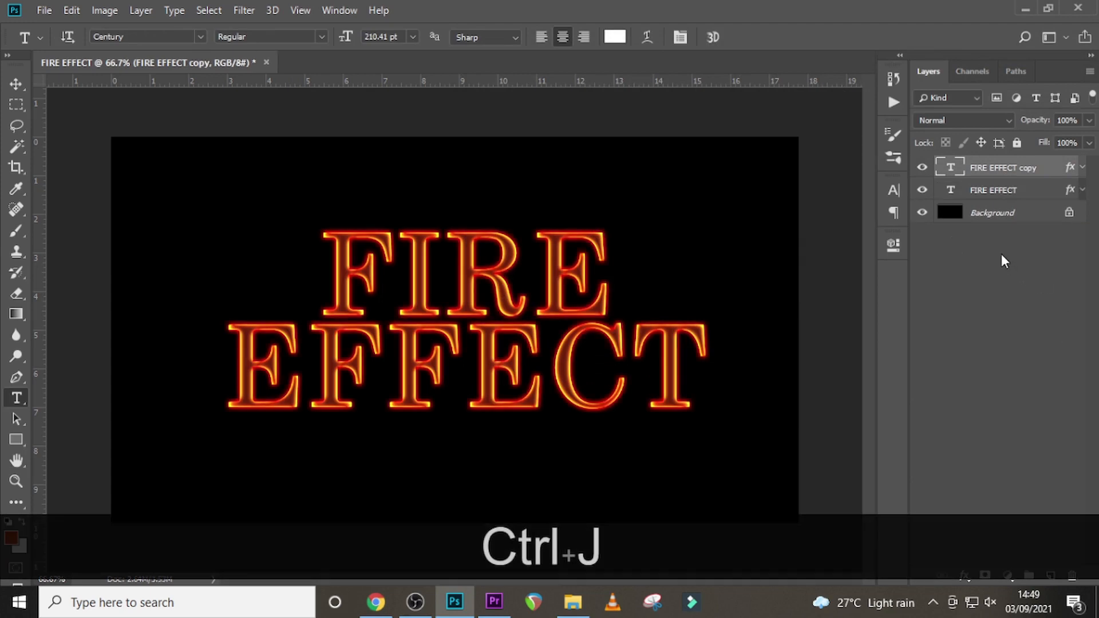
{"action": "left_click", "coordinate": [921, 190]}
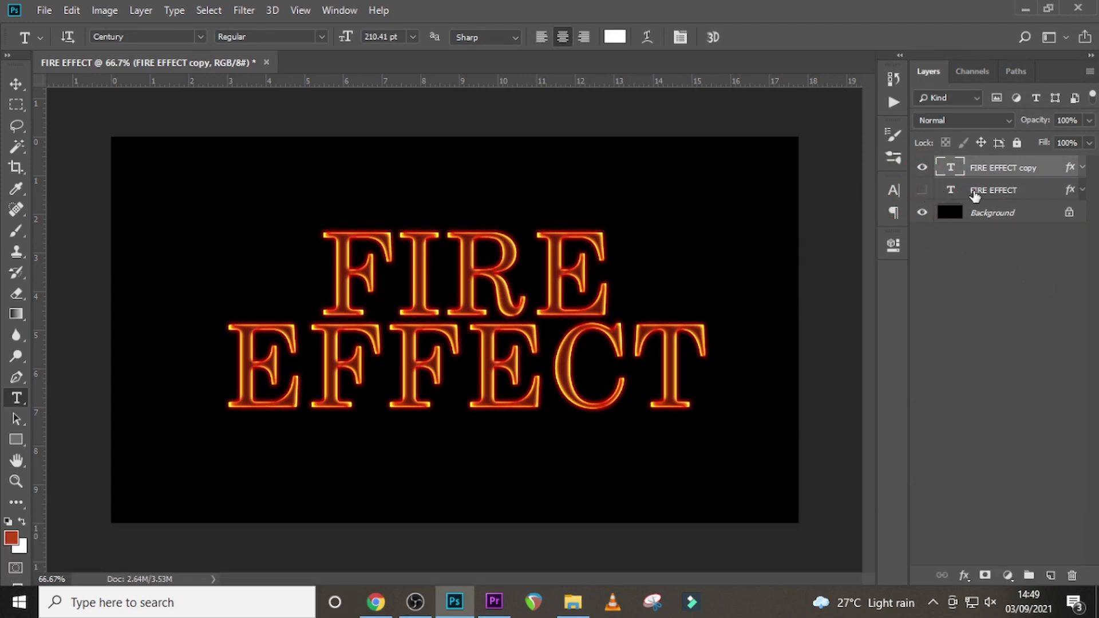
{"action": "left_click", "coordinate": [976, 195]}
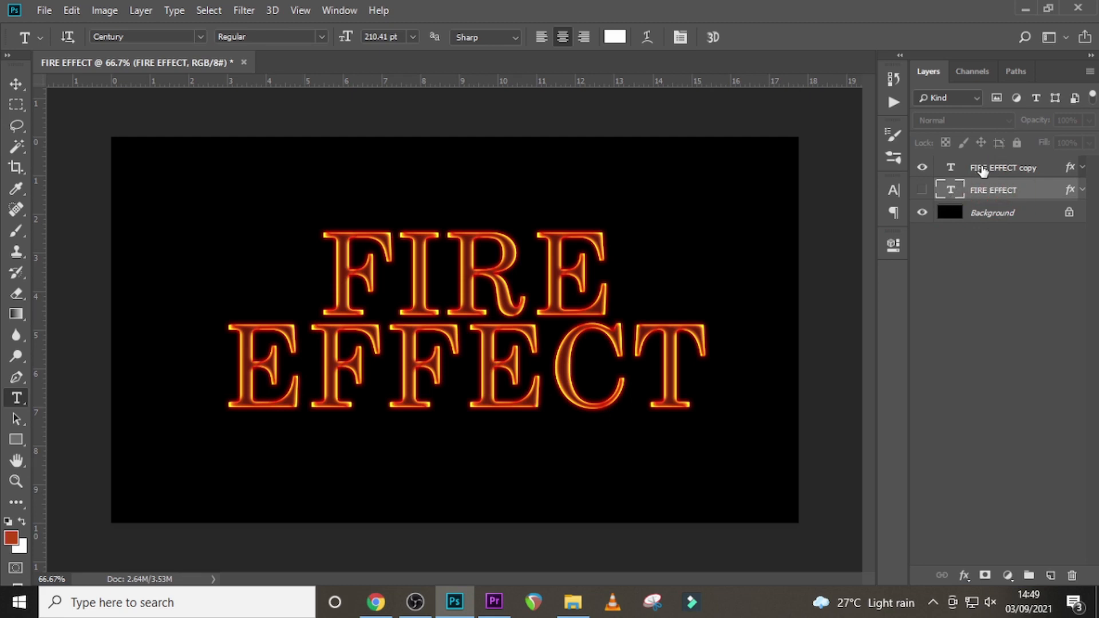
Rasterize the layer style of the FIRE EFFECT copy layer
{"action": "left_click", "coordinate": [984, 171]}
{"action": "right_click", "coordinate": [987, 172]}
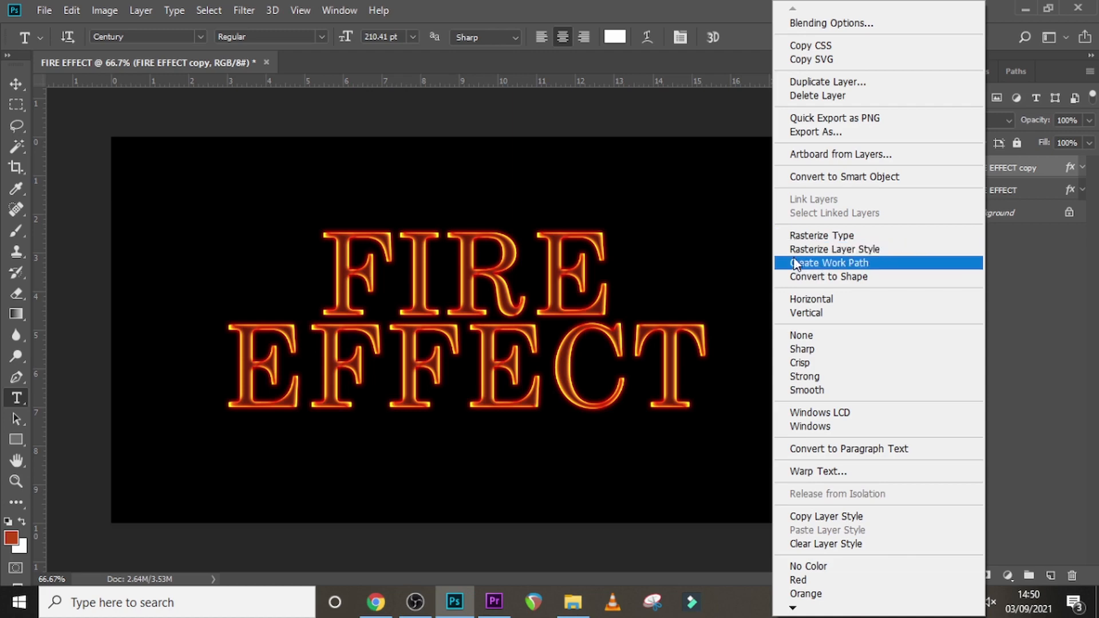
{"action": "left_click", "coordinate": [841, 249]}
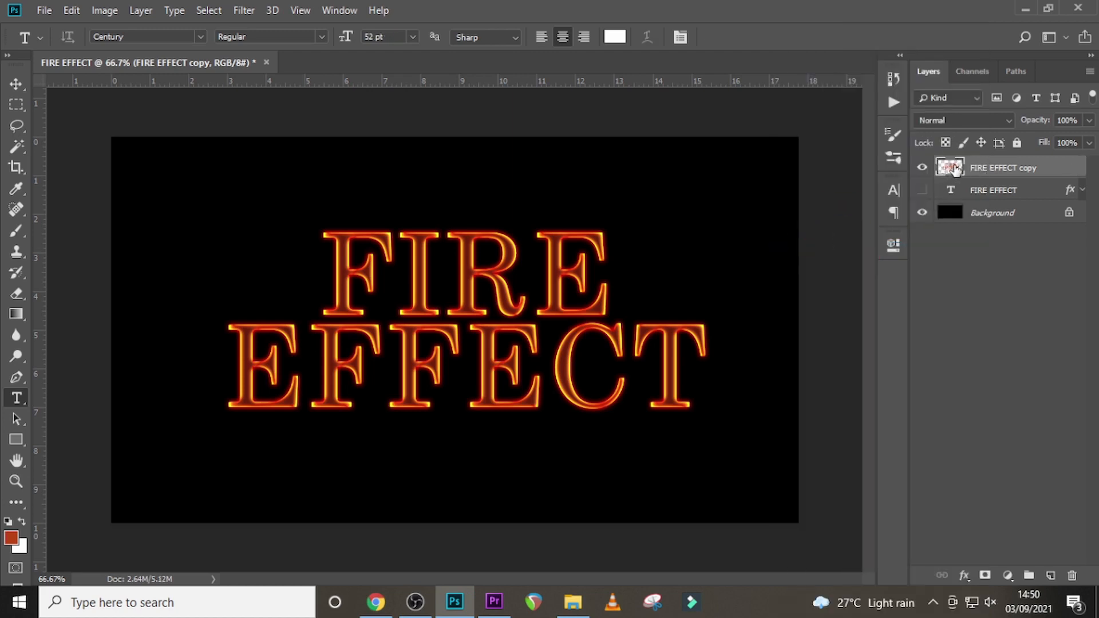
Open the Liquify filter on the rasterized text and set the Forward Warp brush size to 9
{"action": "left_click", "coordinate": [249, 11]}
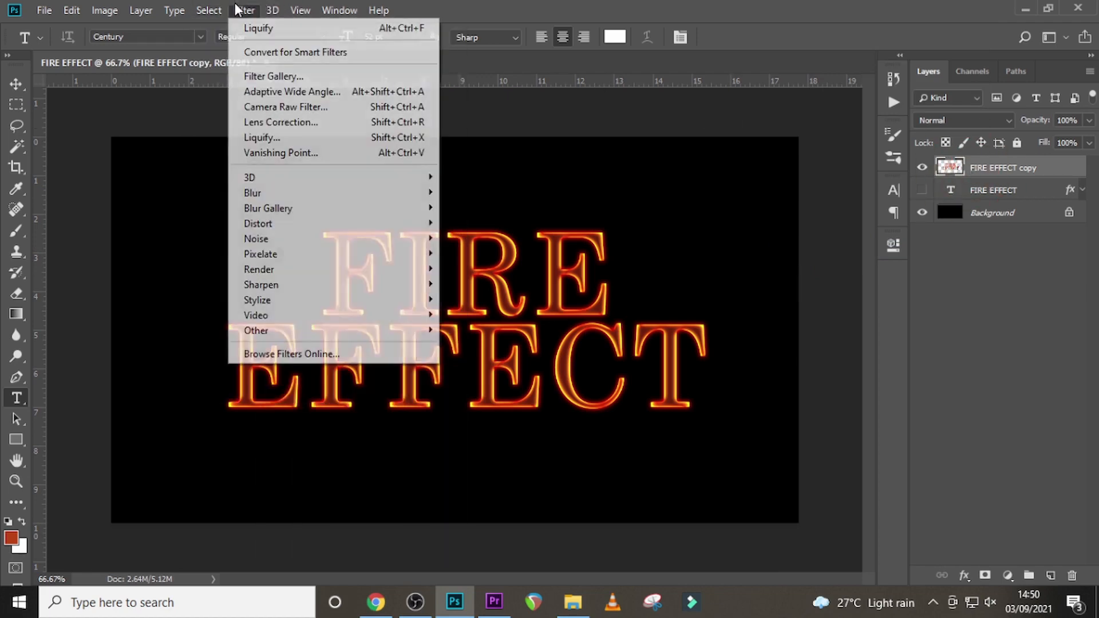
{"action": "left_click", "coordinate": [246, 138]}
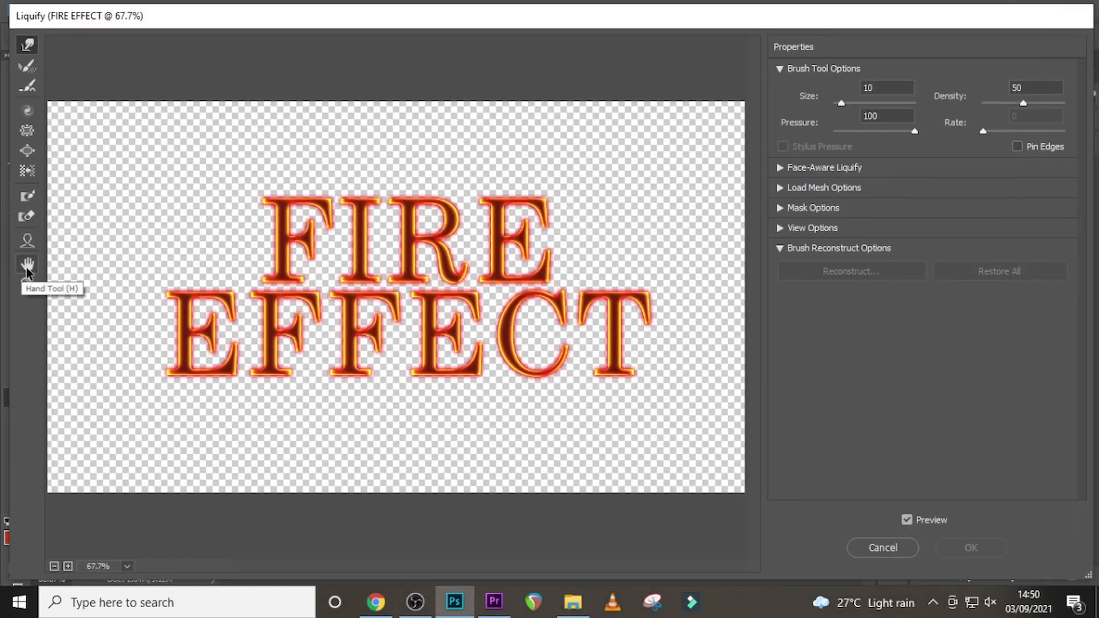
{"action": "left_click", "coordinate": [27, 286]}
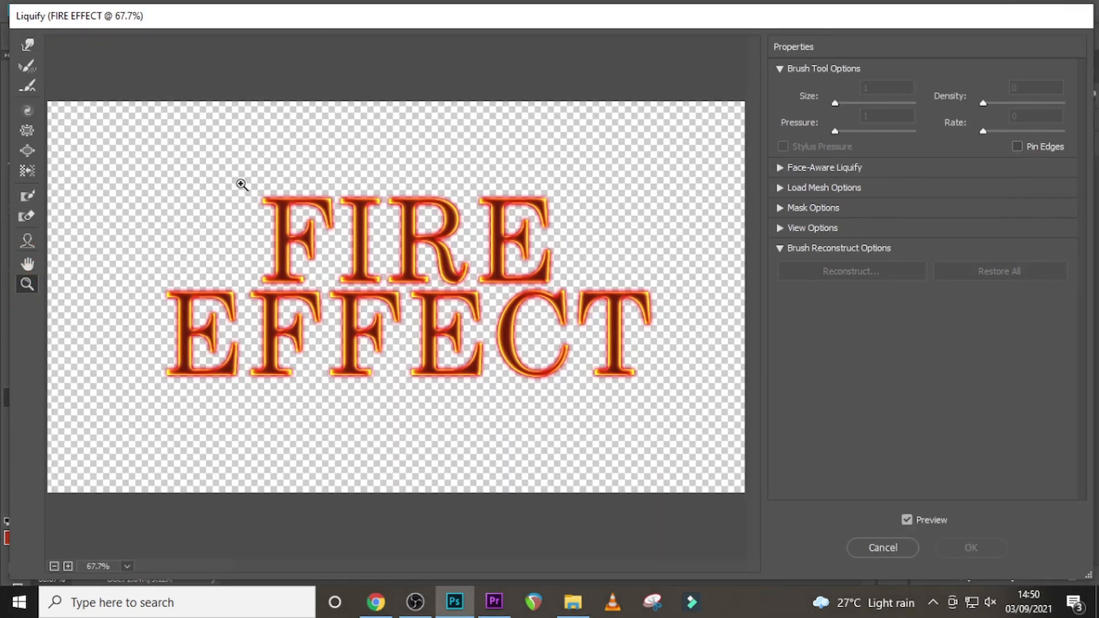
{"action": "mouse_move", "coordinate": [363, 188]}
{"action": "left_mouse_down"}
{"action": "mouse_move", "coordinate": [380, 215]}
{"action": "mouse_move", "coordinate": [386, 289]}
{"action": "left_mouse_up"}
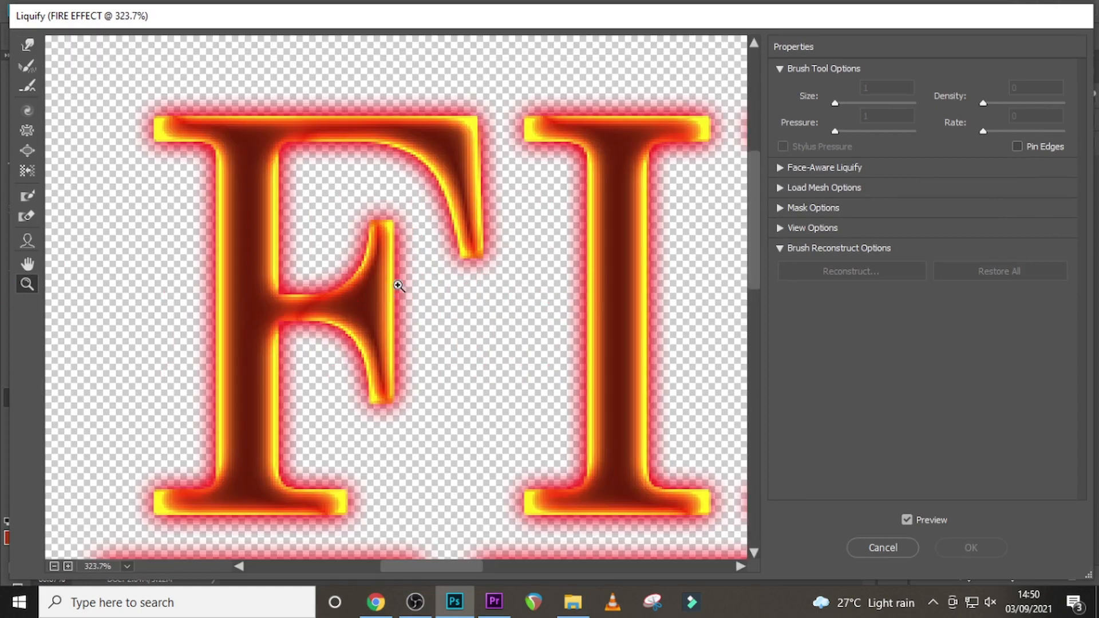
{"action": "left_click", "coordinate": [23, 50]}
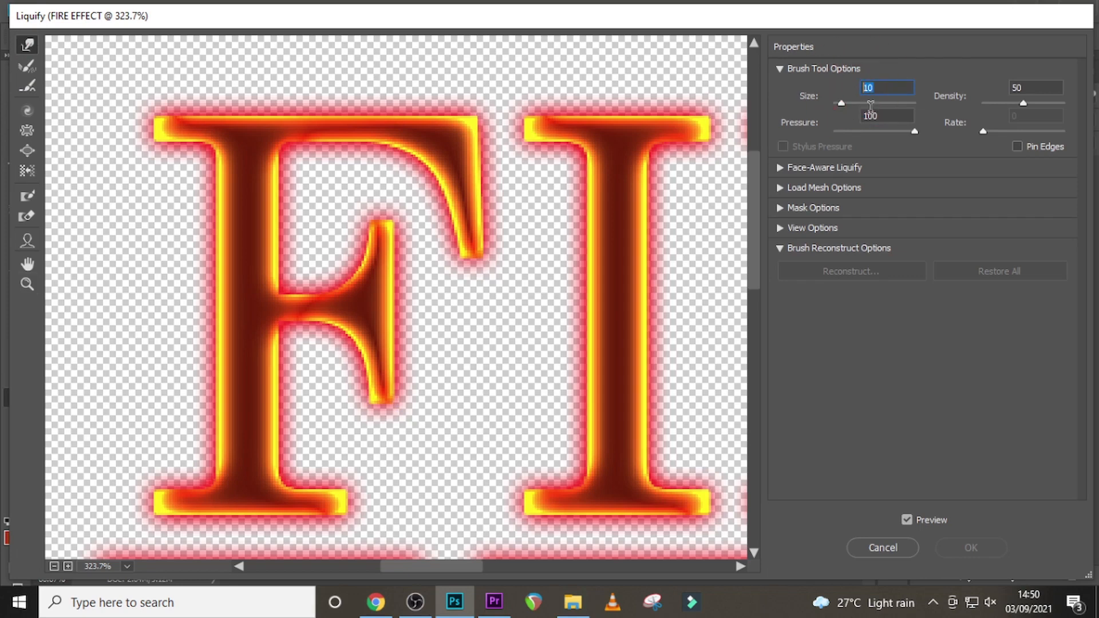
{"action": "type", "text": "17"}
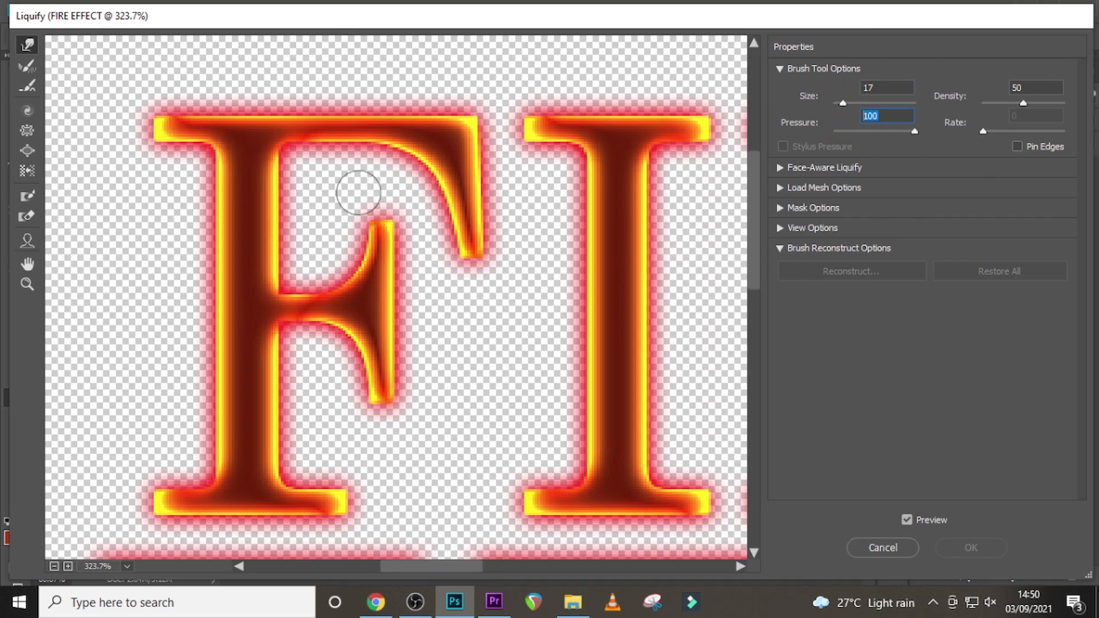
{"action": "key", "text": "bracketleft"}
{"action": "key", "text": "bracketleft"}
{"action": "key", "text": "bracketleft"}
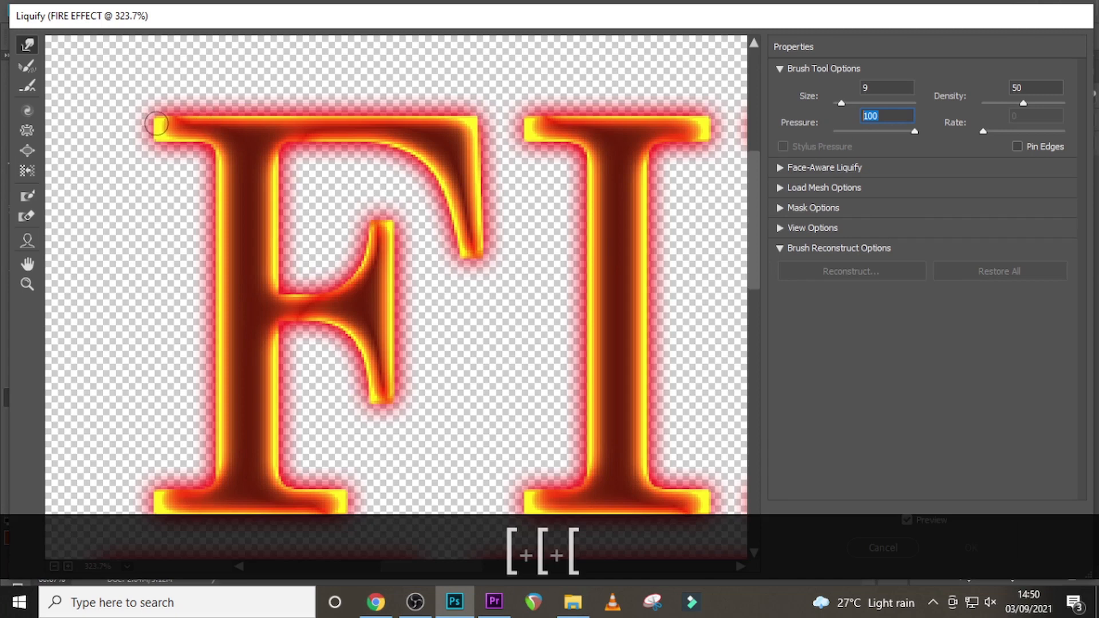
Warp the edges of the word FIRE into wavy, flame-like outlines, letter by letter
{"action": "mouse_move", "coordinate": [157, 123]}
{"action": "left_mouse_down"}
{"action": "mouse_move", "coordinate": [227, 106]}
{"action": "mouse_move", "coordinate": [313, 123]}
{"action": "mouse_move", "coordinate": [233, 127]}
{"action": "mouse_move", "coordinate": [187, 109]}
{"action": "mouse_move", "coordinate": [246, 109]}
{"action": "mouse_move", "coordinate": [232, 132]}
{"action": "mouse_move", "coordinate": [342, 112]}
{"action": "mouse_move", "coordinate": [344, 128]}
{"action": "mouse_move", "coordinate": [425, 119]}
{"action": "mouse_move", "coordinate": [407, 126]}
{"action": "mouse_move", "coordinate": [431, 133]}
{"action": "mouse_move", "coordinate": [474, 120]}
{"action": "mouse_move", "coordinate": [465, 95]}
{"action": "mouse_move", "coordinate": [344, 125]}
{"action": "mouse_move", "coordinate": [431, 147]}
{"action": "mouse_move", "coordinate": [447, 125]}
{"action": "mouse_move", "coordinate": [419, 123]}
{"action": "mouse_move", "coordinate": [464, 110]}
{"action": "mouse_move", "coordinate": [477, 149]}
{"action": "mouse_move", "coordinate": [467, 189]}
{"action": "mouse_move", "coordinate": [486, 225]}
{"action": "mouse_move", "coordinate": [459, 185]}
{"action": "mouse_move", "coordinate": [473, 222]}
{"action": "mouse_move", "coordinate": [467, 270]}
{"action": "mouse_move", "coordinate": [454, 266]}
{"action": "mouse_move", "coordinate": [445, 185]}
{"action": "mouse_move", "coordinate": [421, 170]}
{"action": "mouse_move", "coordinate": [431, 178]}
{"action": "mouse_move", "coordinate": [425, 153]}
{"action": "mouse_move", "coordinate": [437, 142]}
{"action": "mouse_move", "coordinate": [367, 142]}
{"action": "mouse_move", "coordinate": [340, 156]}
{"action": "mouse_move", "coordinate": [291, 139]}
{"action": "mouse_move", "coordinate": [250, 146]}
{"action": "mouse_move", "coordinate": [275, 167]}
{"action": "mouse_move", "coordinate": [271, 200]}
{"action": "mouse_move", "coordinate": [287, 212]}
{"action": "mouse_move", "coordinate": [261, 214]}
{"action": "mouse_move", "coordinate": [275, 273]}
{"action": "mouse_move", "coordinate": [317, 305]}
{"action": "mouse_move", "coordinate": [365, 263]}
{"action": "mouse_move", "coordinate": [373, 207]}
{"action": "mouse_move", "coordinate": [382, 226]}
{"action": "mouse_move", "coordinate": [395, 332]}
{"action": "mouse_move", "coordinate": [385, 402]}
{"action": "mouse_move", "coordinate": [402, 338]}
{"action": "mouse_move", "coordinate": [300, 329]}
{"action": "mouse_move", "coordinate": [267, 374]}
{"action": "mouse_move", "coordinate": [276, 470]}
{"action": "mouse_move", "coordinate": [272, 379]}
{"action": "mouse_move", "coordinate": [283, 403]}
{"action": "mouse_move", "coordinate": [273, 427]}
{"action": "mouse_move", "coordinate": [282, 492]}
{"action": "mouse_move", "coordinate": [344, 506]}
{"action": "mouse_move", "coordinate": [245, 530]}
{"action": "mouse_move", "coordinate": [152, 507]}
{"action": "mouse_move", "coordinate": [206, 484]}
{"action": "mouse_move", "coordinate": [221, 404]}
{"action": "mouse_move", "coordinate": [214, 373]}
{"action": "mouse_move", "coordinate": [229, 469]}
{"action": "mouse_move", "coordinate": [232, 276]}
{"action": "mouse_move", "coordinate": [221, 172]}
{"action": "mouse_move", "coordinate": [141, 115]}
{"action": "left_mouse_up"}
{"action": "mouse_move", "coordinate": [592, 118]}
{"action": "left_mouse_down"}
{"action": "mouse_move", "coordinate": [642, 251]}
{"action": "mouse_move", "coordinate": [493, 500]}
{"action": "mouse_move", "coordinate": [579, 141]}
{"action": "mouse_move", "coordinate": [524, 120]}
{"action": "left_mouse_up"}
{"action": "left_click_drag", "start_coordinate": [432, 566], "coordinate": [501, 566]}
{"action": "mouse_move", "coordinate": [292, 117]}
{"action": "left_mouse_down"}
{"action": "mouse_move", "coordinate": [476, 117]}
{"action": "mouse_move", "coordinate": [595, 474]}
{"action": "mouse_move", "coordinate": [446, 324]}
{"action": "mouse_move", "coordinate": [331, 341]}
{"action": "mouse_move", "coordinate": [400, 214]}
{"action": "mouse_move", "coordinate": [469, 140]}
{"action": "left_mouse_up"}
{"action": "left_click_drag", "start_coordinate": [495, 566], "coordinate": [560, 567]}
{"action": "mouse_move", "coordinate": [327, 458]}
{"action": "left_mouse_down"}
{"action": "mouse_move", "coordinate": [341, 189]}
{"action": "mouse_move", "coordinate": [578, 189]}
{"action": "mouse_move", "coordinate": [492, 264]}
{"action": "mouse_move", "coordinate": [561, 411]}
{"action": "mouse_move", "coordinate": [278, 503]}
{"action": "left_mouse_up"}
Warp the edges of every letter in the word EFFECT into wavy, flame-like outlines and apply the Liquify filter
{"action": "scroll", "coordinate": [530, 314], "scroll_direction": "down", "scroll_amount": 6}
{"action": "left_click_drag", "start_coordinate": [567, 566], "coordinate": [343, 567]}
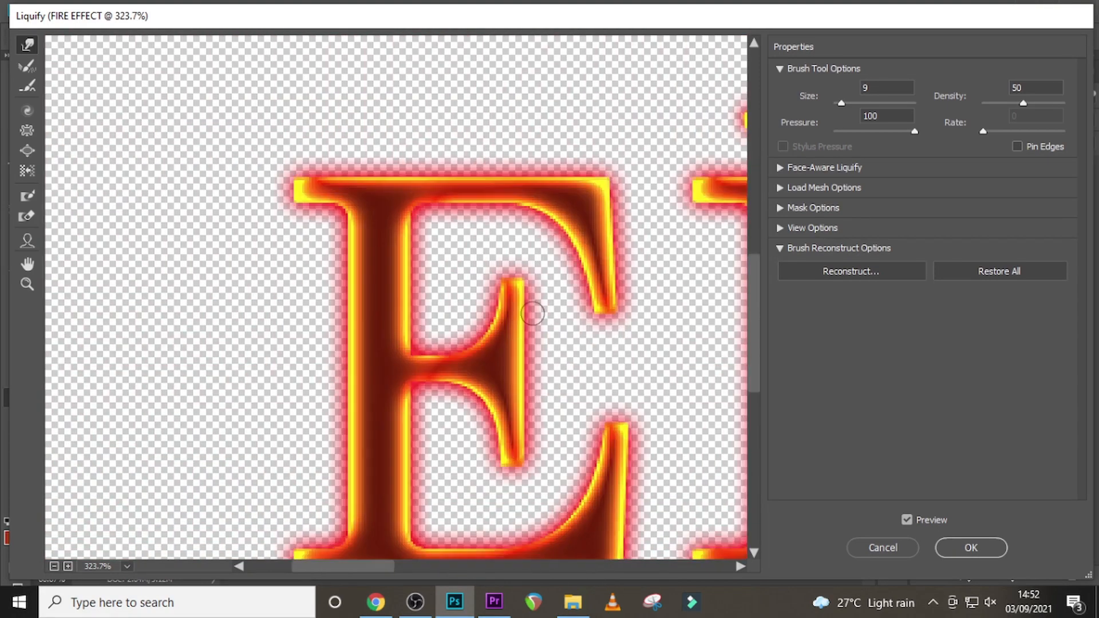
{"action": "scroll", "coordinate": [530, 314], "scroll_direction": "down", "scroll_amount": 1}
{"action": "left_click_drag", "start_coordinate": [304, 109], "coordinate": [608, 232]}
{"action": "mouse_move", "coordinate": [381, 136]}
{"action": "left_mouse_down"}
{"action": "mouse_move", "coordinate": [399, 340]}
{"action": "mouse_move", "coordinate": [601, 459]}
{"action": "mouse_move", "coordinate": [351, 311]}
{"action": "mouse_move", "coordinate": [350, 223]}
{"action": "left_mouse_up"}
{"action": "left_click_drag", "start_coordinate": [363, 567], "coordinate": [430, 566]}
{"action": "mouse_move", "coordinate": [252, 106]}
{"action": "left_mouse_down"}
{"action": "mouse_move", "coordinate": [548, 140]}
{"action": "mouse_move", "coordinate": [483, 197]}
{"action": "mouse_move", "coordinate": [369, 458]}
{"action": "mouse_move", "coordinate": [306, 131]}
{"action": "left_mouse_up"}
{"action": "left_click_drag", "start_coordinate": [410, 567], "coordinate": [478, 566]}
{"action": "mouse_move", "coordinate": [181, 109]}
{"action": "left_mouse_down"}
{"action": "mouse_move", "coordinate": [314, 152]}
{"action": "mouse_move", "coordinate": [287, 298]}
{"action": "mouse_move", "coordinate": [355, 486]}
{"action": "mouse_move", "coordinate": [229, 171]}
{"action": "left_mouse_up"}
{"action": "left_click_drag", "start_coordinate": [408, 312], "coordinate": [401, 229]}
{"action": "left_click_drag", "start_coordinate": [436, 567], "coordinate": [503, 567]}
{"action": "mouse_move", "coordinate": [108, 481]}
{"action": "left_mouse_down"}
{"action": "mouse_move", "coordinate": [150, 201]}
{"action": "mouse_move", "coordinate": [415, 212]}
{"action": "mouse_move", "coordinate": [257, 290]}
{"action": "mouse_move", "coordinate": [378, 402]}
{"action": "mouse_move", "coordinate": [179, 483]}
{"action": "mouse_move", "coordinate": [106, 487]}
{"action": "left_mouse_up"}
{"action": "left_click_drag", "start_coordinate": [544, 567], "coordinate": [609, 567]}
{"action": "mouse_move", "coordinate": [398, 174]}
{"action": "left_mouse_down"}
{"action": "mouse_move", "coordinate": [154, 179]}
{"action": "mouse_move", "coordinate": [354, 412]}
{"action": "mouse_move", "coordinate": [135, 424]}
{"action": "mouse_move", "coordinate": [115, 120]}
{"action": "mouse_move", "coordinate": [71, 301]}
{"action": "mouse_move", "coordinate": [123, 377]}
{"action": "left_mouse_up"}
{"action": "left_click_drag", "start_coordinate": [478, 109], "coordinate": [464, 229]}
{"action": "left_click_drag", "start_coordinate": [495, 223], "coordinate": [595, 131]}
{"action": "left_click_drag", "start_coordinate": [574, 567], "coordinate": [614, 567]}
{"action": "mouse_move", "coordinate": [337, 100]}
{"action": "left_mouse_down"}
{"action": "mouse_move", "coordinate": [431, 87]}
{"action": "mouse_move", "coordinate": [520, 243]}
{"action": "mouse_move", "coordinate": [394, 324]}
{"action": "mouse_move", "coordinate": [269, 480]}
{"action": "mouse_move", "coordinate": [331, 147]}
{"action": "mouse_move", "coordinate": [252, 166]}
{"action": "left_mouse_up"}
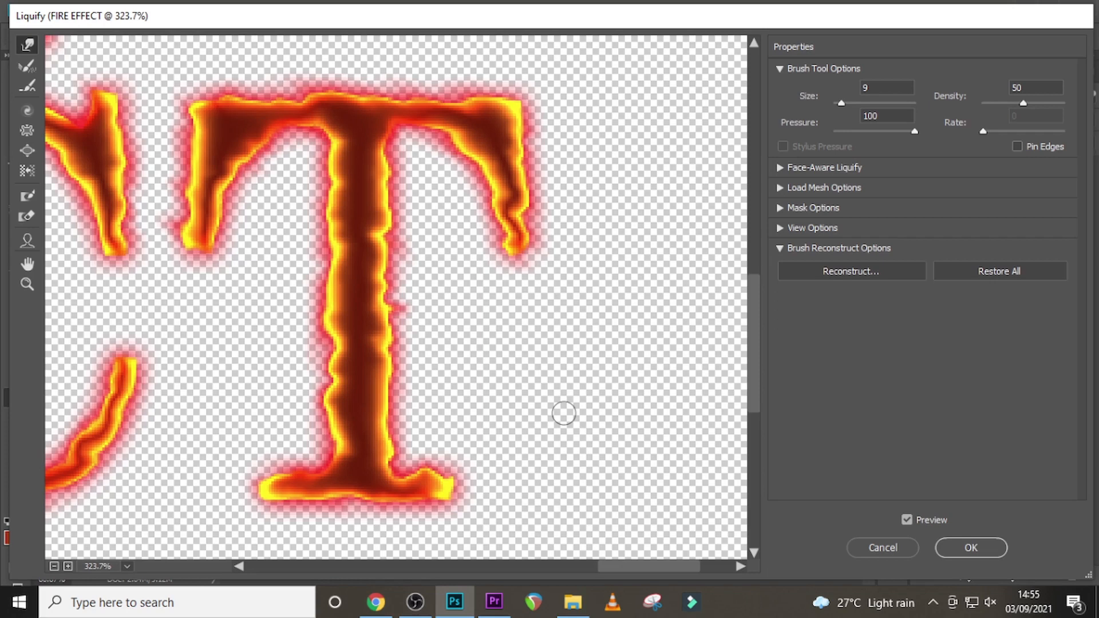
{"action": "key", "text": "ctrl+0"}
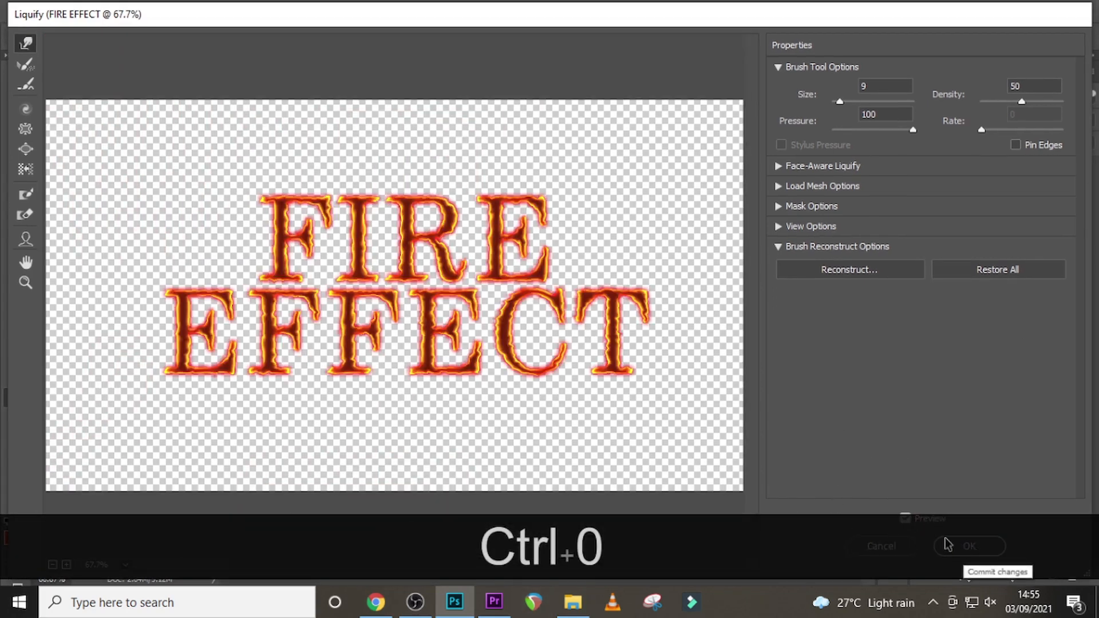
{"action": "left_click", "coordinate": [969, 546]}
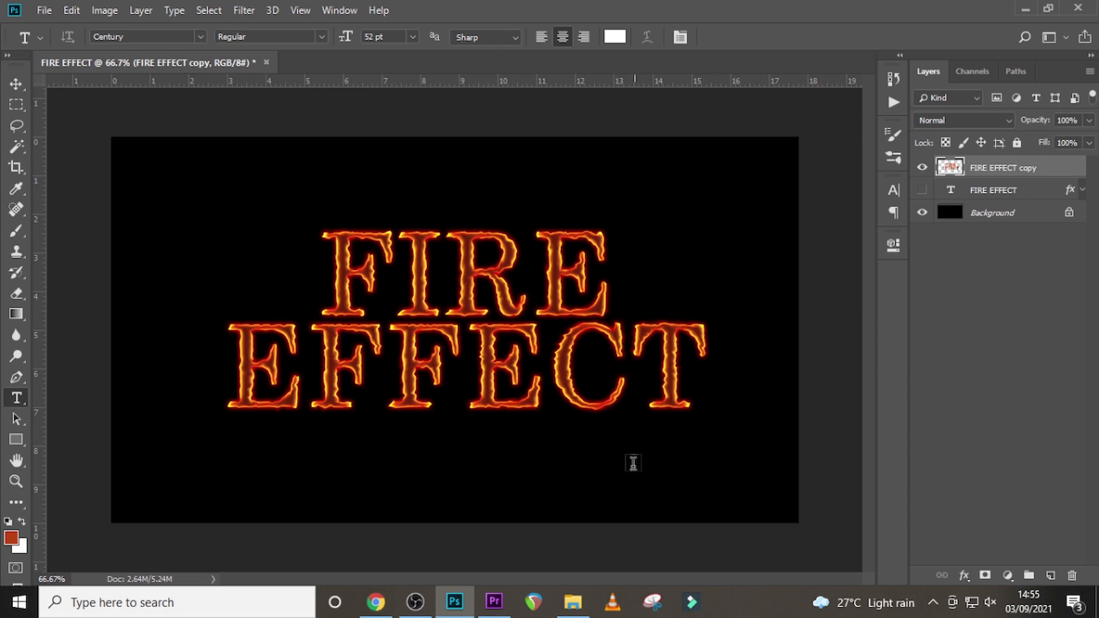
Place the 4-41996_fire-backgrounds image from the U13 folder into the FIRE EFFECT document
{"action": "left_click", "coordinate": [573, 602]}
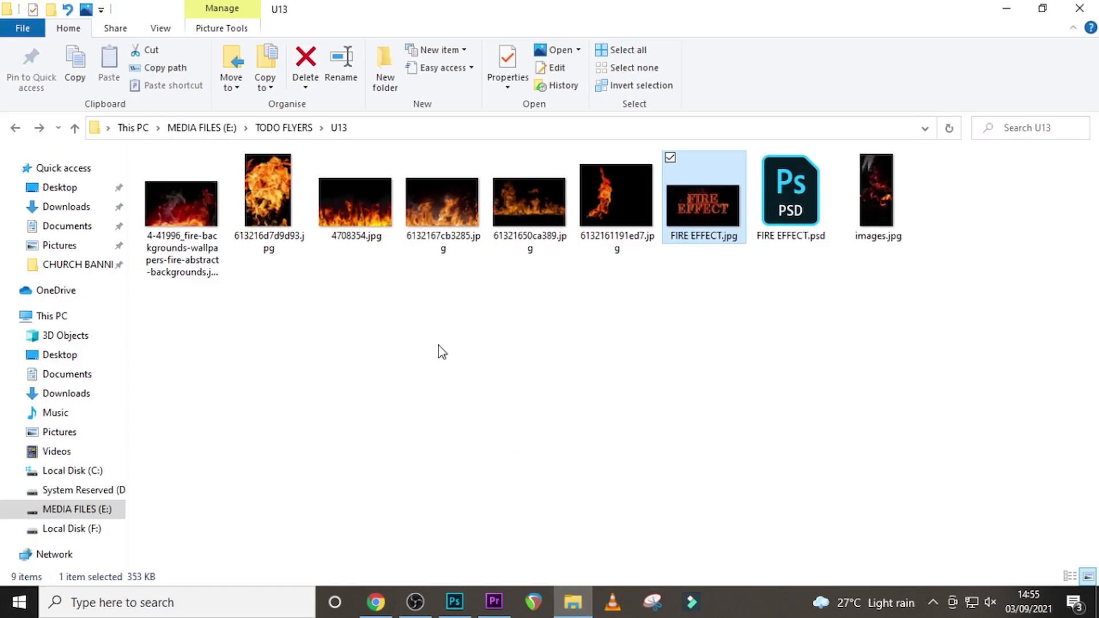
{"action": "left_click", "coordinate": [186, 214]}
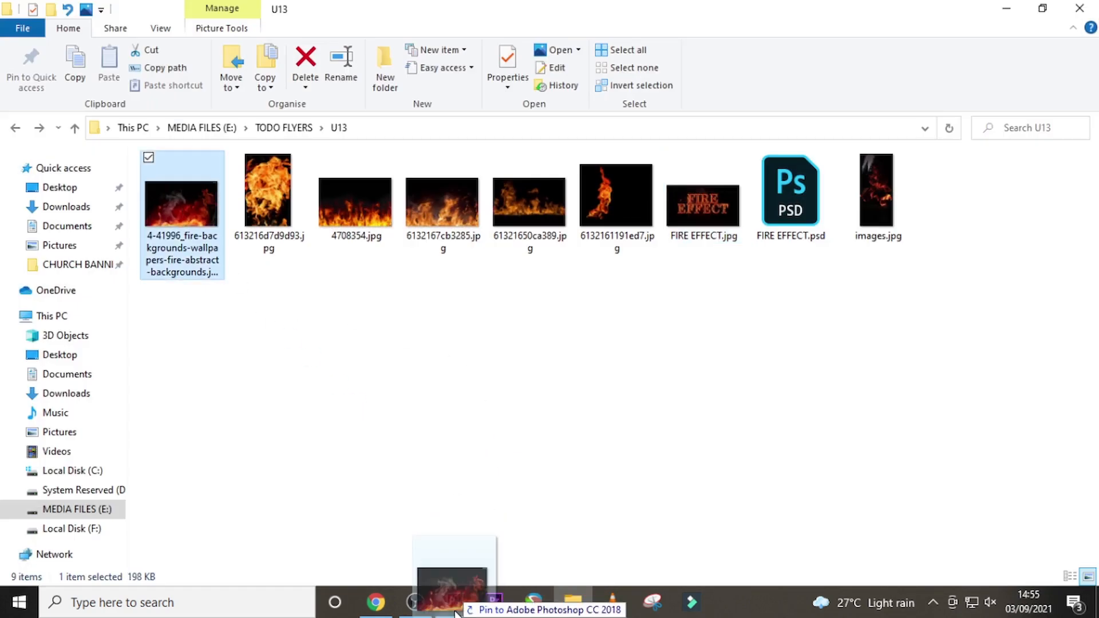
{"action": "left_click", "coordinate": [456, 601]}
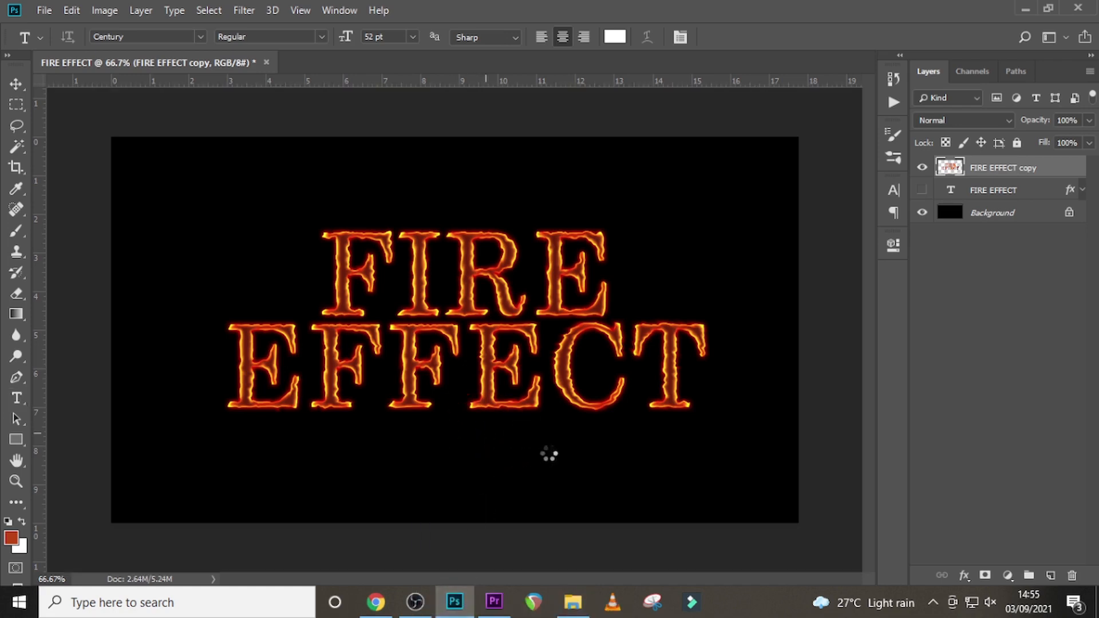
{"action": "left_click_drag", "start_coordinate": [582, 485], "coordinate": [582, 475]}
{"action": "key", "text": "Return"}
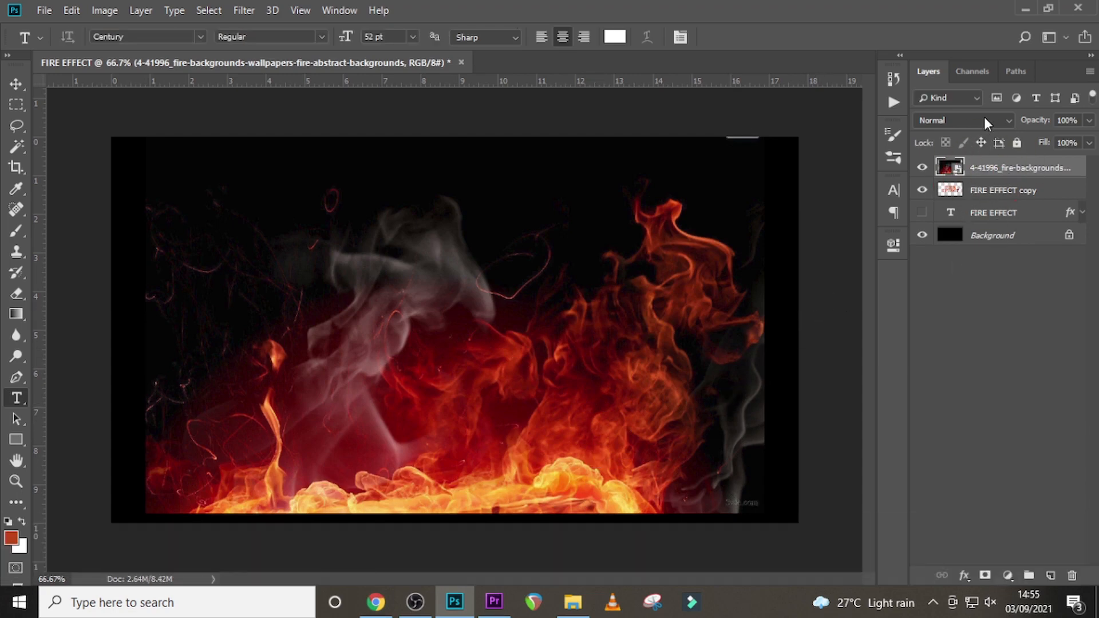
Copy the fire image's bright areas to a new layer using the Green channel as selection, and delete the placed image layer
{"action": "left_click", "coordinate": [970, 71]}
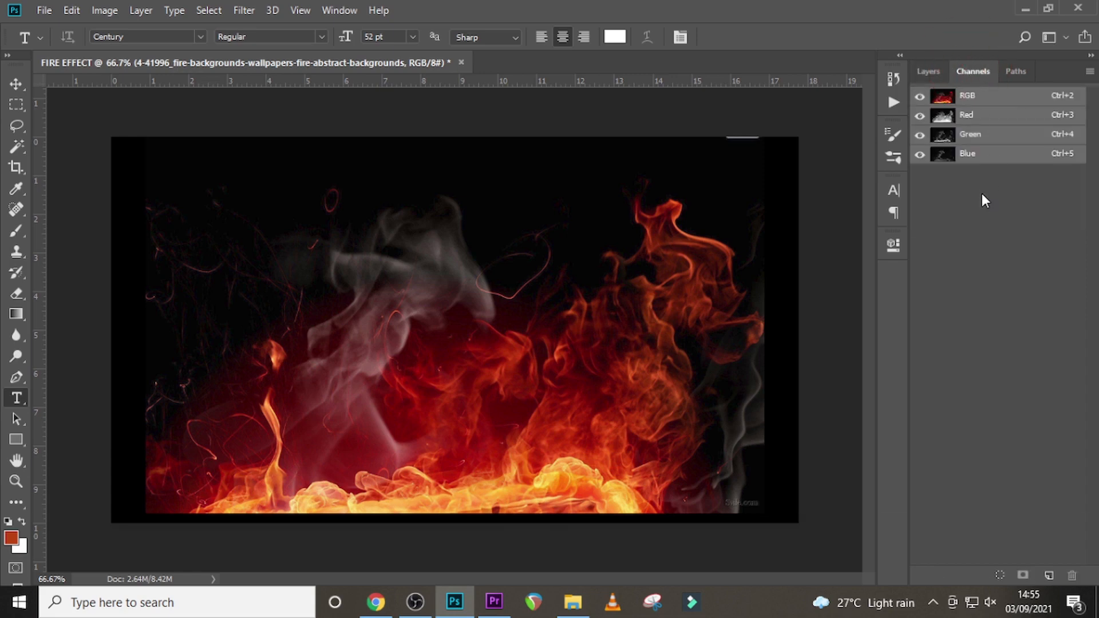
{"action": "left_click", "coordinate": [943, 140], "text": "ctrl"}
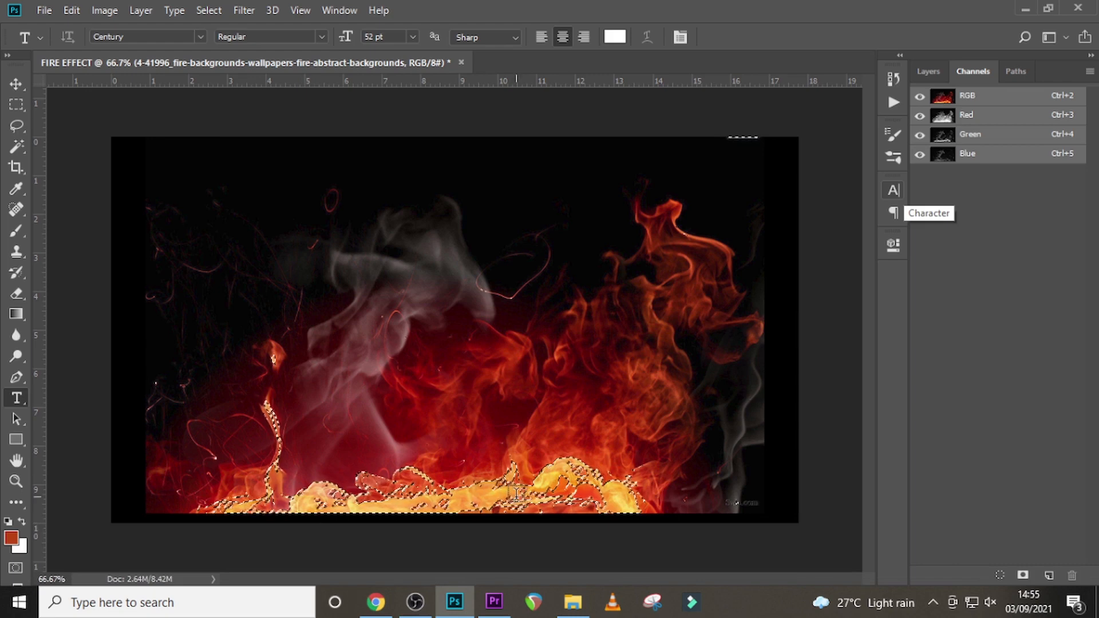
{"action": "left_click", "coordinate": [928, 72]}
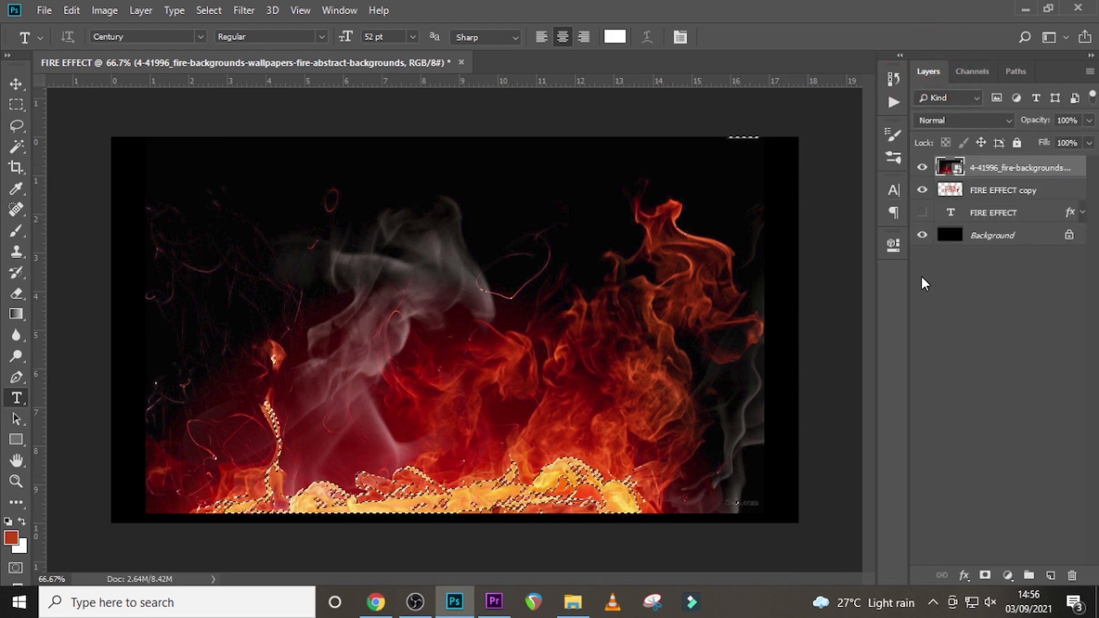
{"action": "key", "text": "ctrl+j"}
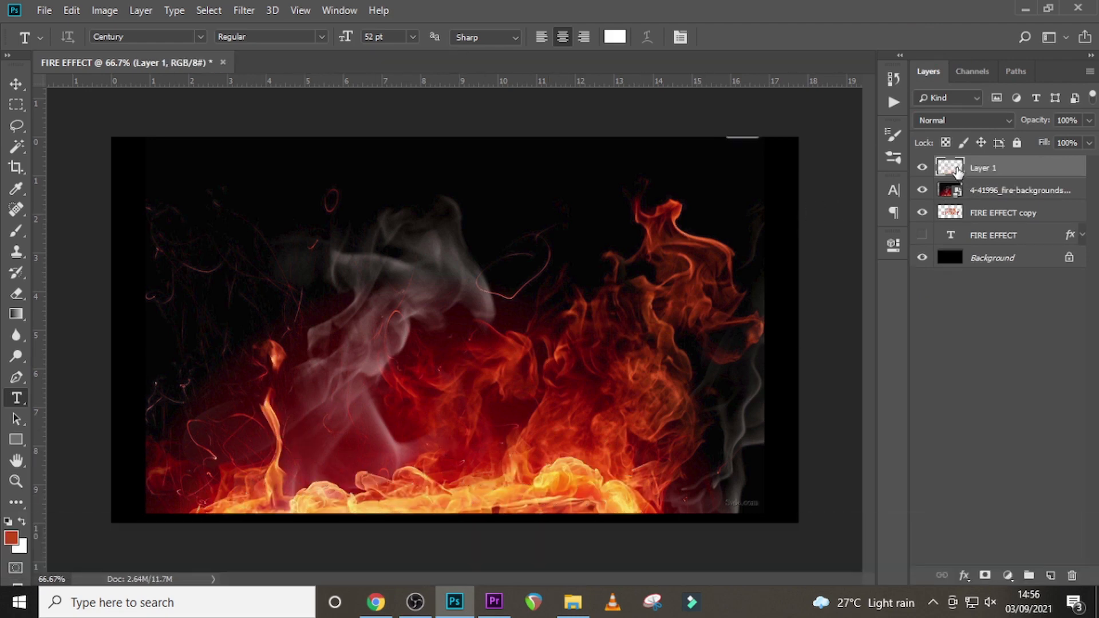
{"action": "left_click", "coordinate": [982, 196]}
{"action": "key", "text": "Delete"}
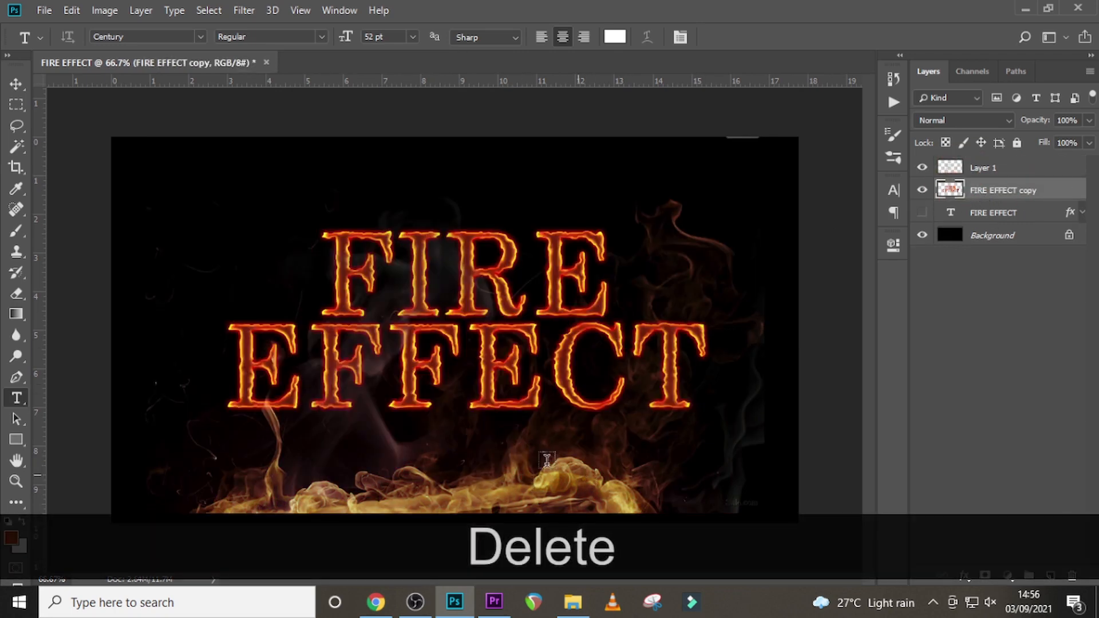
Shift the warped text slightly up and left, and move the extracted fire layer up and rotate it clockwise over the text
{"action": "key", "text": "v"}
{"action": "left_click_drag", "start_coordinate": [515, 472], "coordinate": [507, 446]}
{"action": "left_click", "coordinate": [1005, 172]}
{"action": "key", "text": "ctrl"}
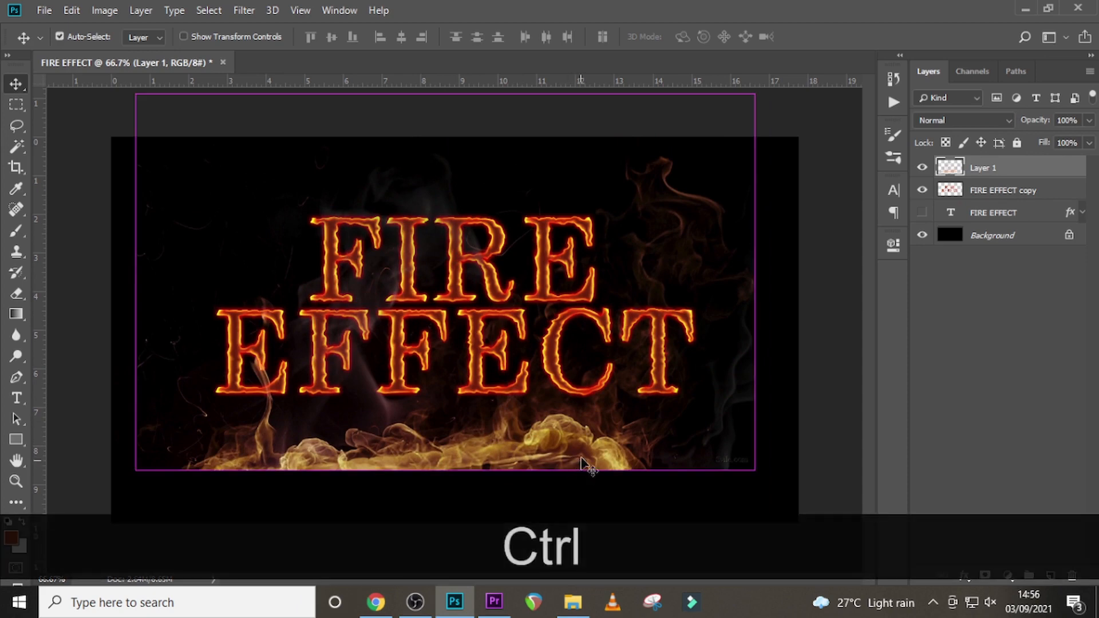
{"action": "key", "text": "ctrl+t"}
{"action": "left_click_drag", "start_coordinate": [780, 341], "coordinate": [775, 423]}
{"action": "left_click_drag", "start_coordinate": [694, 363], "coordinate": [686, 367]}
{"action": "key", "text": "Return"}
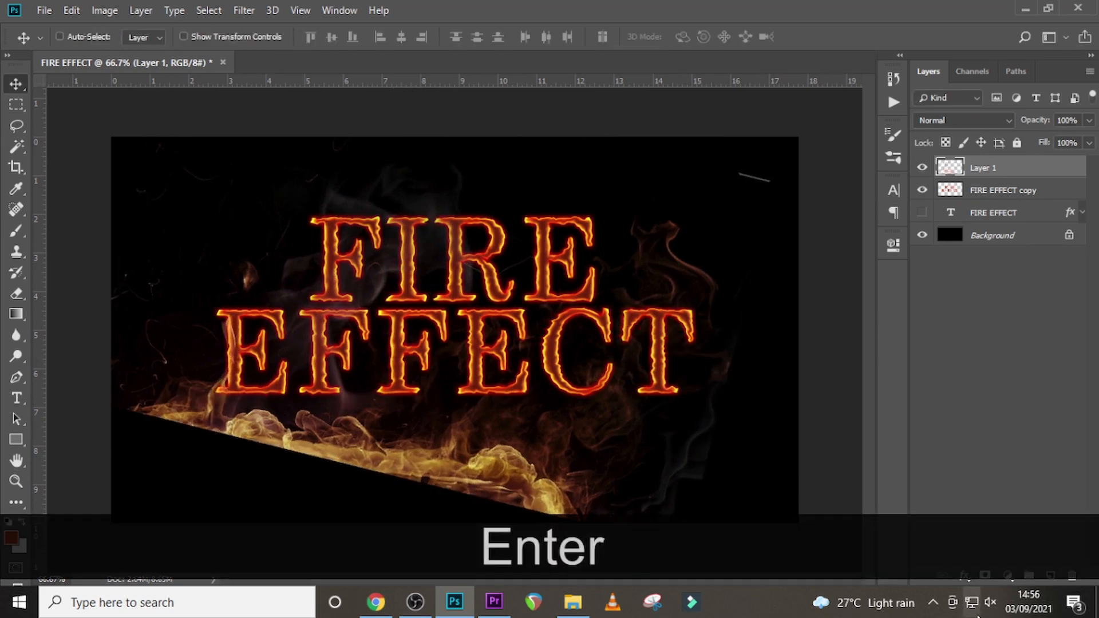
Add a layer mask to the extracted fire layer and ready a soft round black brush of 175 px with 0% hardness
{"action": "left_click", "coordinate": [984, 577]}
{"action": "key", "text": "b"}
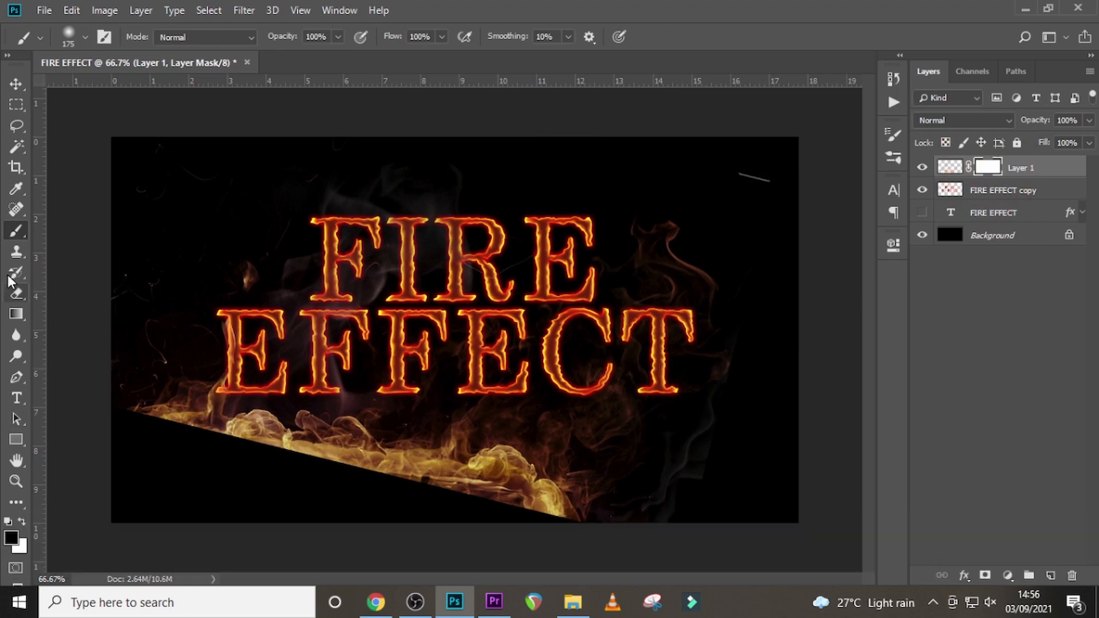
{"action": "left_click", "coordinate": [84, 37]}
{"action": "left_click", "coordinate": [33, 158]}
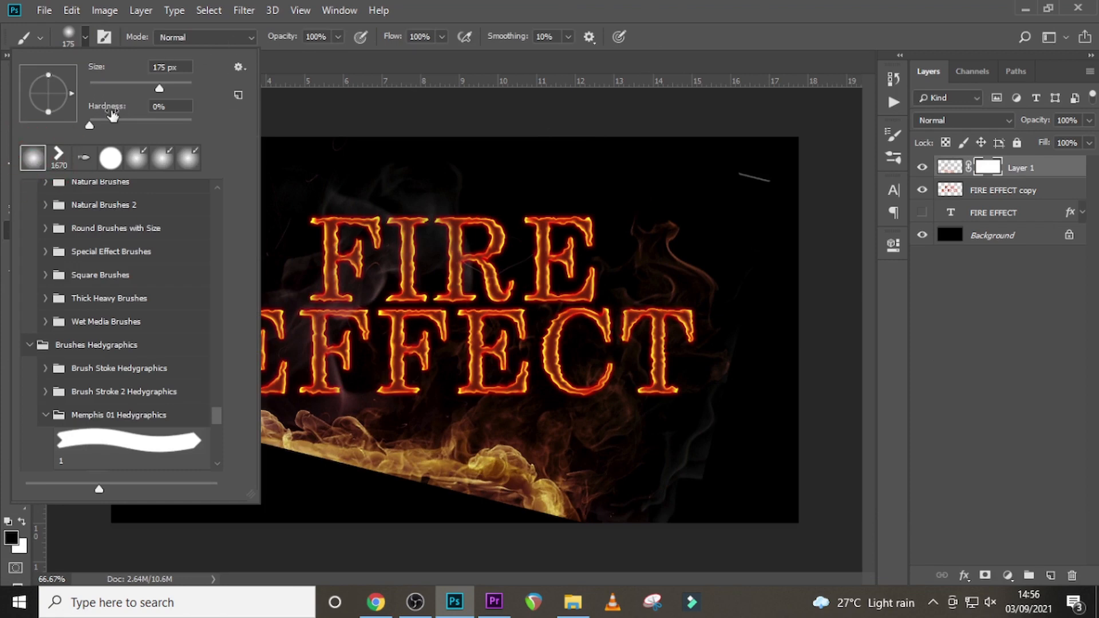
{"action": "left_click", "coordinate": [444, 3]}
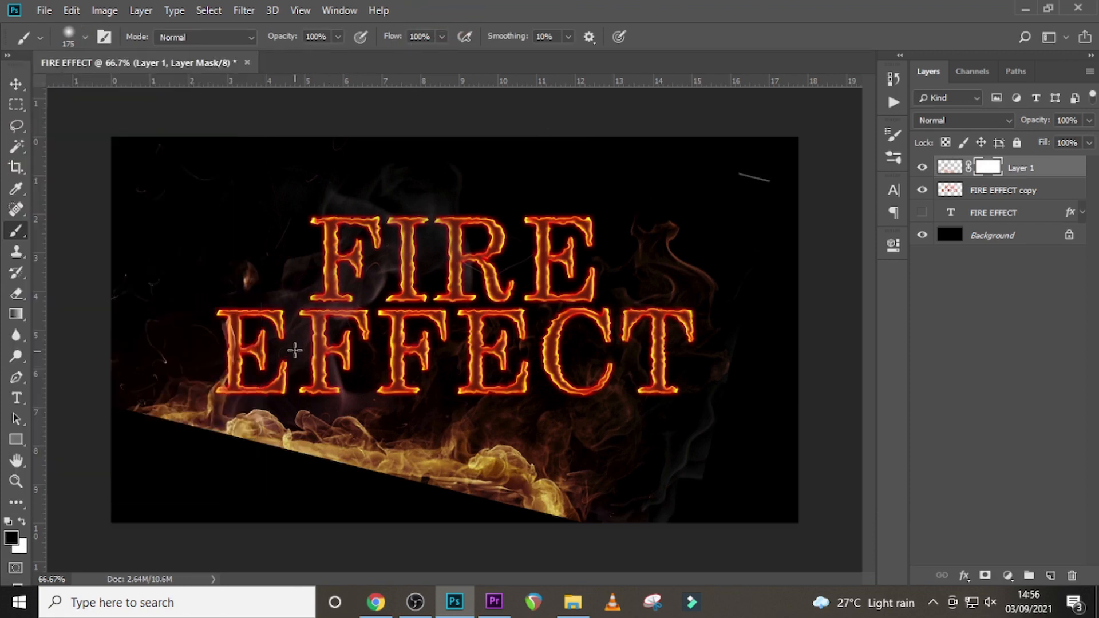
{"action": "key", "text": "Caps_Lock"}
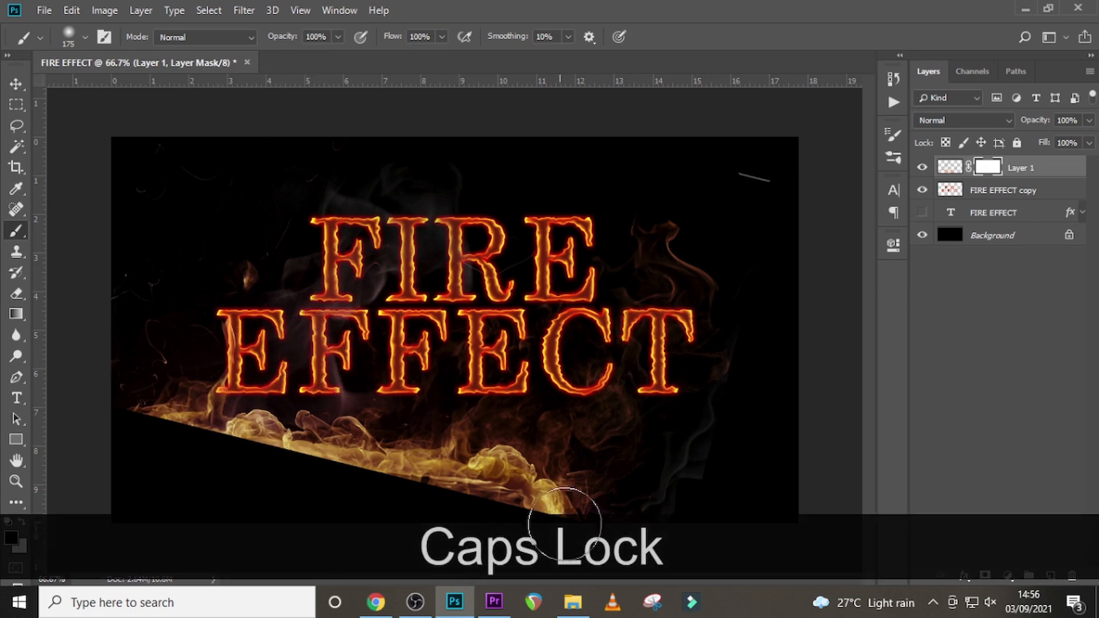
Mask out the flames below and beside the text, reducing the brush to 90 px for the last strokes
{"action": "mouse_move", "coordinate": [564, 524]}
{"action": "left_mouse_down"}
{"action": "mouse_move", "coordinate": [566, 492]}
{"action": "mouse_move", "coordinate": [493, 475]}
{"action": "mouse_move", "coordinate": [515, 461]}
{"action": "left_mouse_up"}
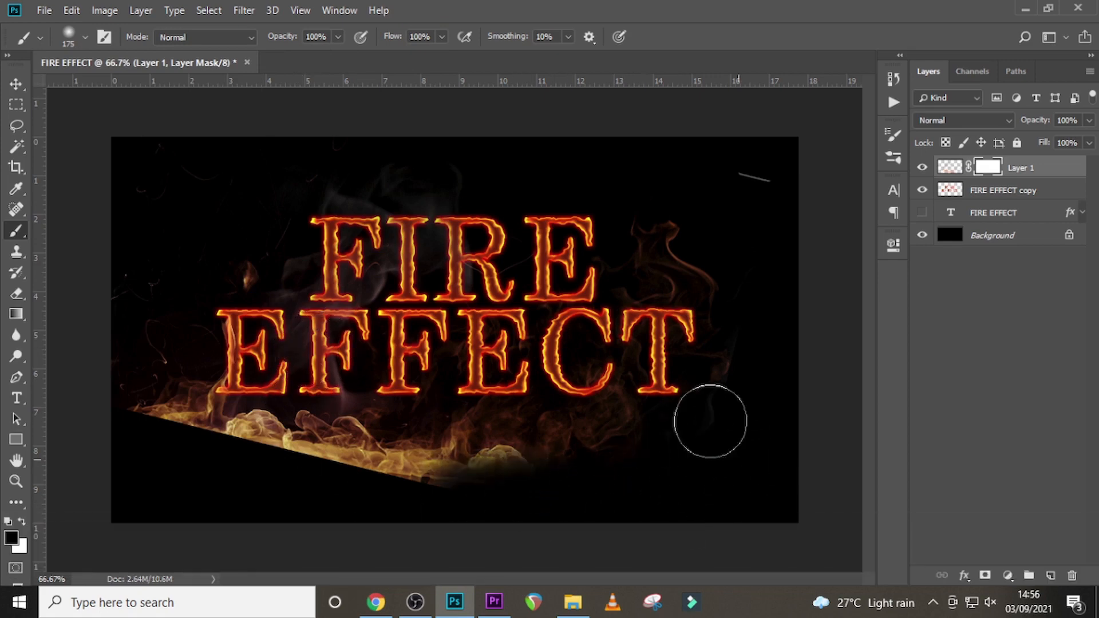
{"action": "mouse_move", "coordinate": [711, 421]}
{"action": "left_mouse_down"}
{"action": "mouse_move", "coordinate": [748, 369]}
{"action": "mouse_move", "coordinate": [709, 372]}
{"action": "mouse_move", "coordinate": [728, 337]}
{"action": "mouse_move", "coordinate": [729, 277]}
{"action": "mouse_move", "coordinate": [681, 203]}
{"action": "mouse_move", "coordinate": [765, 277]}
{"action": "mouse_move", "coordinate": [758, 299]}
{"action": "mouse_move", "coordinate": [795, 162]}
{"action": "mouse_move", "coordinate": [775, 162]}
{"action": "left_mouse_up"}
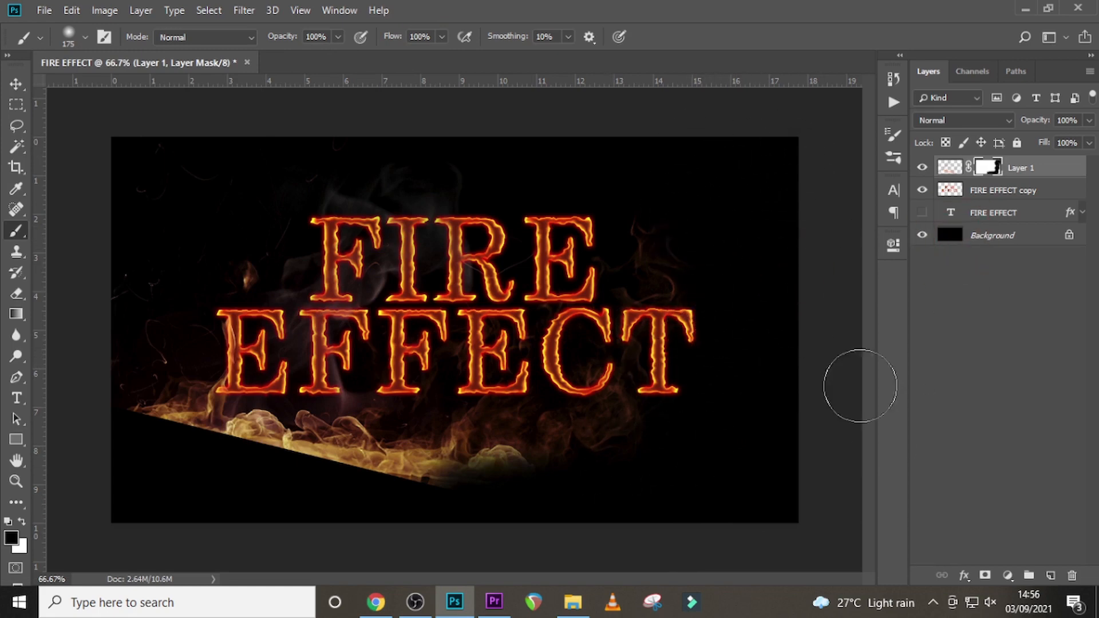
{"action": "mouse_move", "coordinate": [704, 479]}
{"action": "left_mouse_down"}
{"action": "mouse_move", "coordinate": [496, 438]}
{"action": "mouse_move", "coordinate": [592, 448]}
{"action": "mouse_move", "coordinate": [624, 430]}
{"action": "mouse_move", "coordinate": [583, 431]}
{"action": "mouse_move", "coordinate": [636, 448]}
{"action": "mouse_move", "coordinate": [307, 508]}
{"action": "mouse_move", "coordinate": [312, 440]}
{"action": "mouse_move", "coordinate": [503, 430]}
{"action": "mouse_move", "coordinate": [498, 474]}
{"action": "mouse_move", "coordinate": [256, 433]}
{"action": "mouse_move", "coordinate": [328, 406]}
{"action": "mouse_move", "coordinate": [321, 434]}
{"action": "mouse_move", "coordinate": [128, 390]}
{"action": "mouse_move", "coordinate": [111, 377]}
{"action": "mouse_move", "coordinate": [136, 310]}
{"action": "mouse_move", "coordinate": [125, 286]}
{"action": "mouse_move", "coordinate": [180, 345]}
{"action": "mouse_move", "coordinate": [180, 265]}
{"action": "mouse_move", "coordinate": [148, 282]}
{"action": "left_mouse_up"}
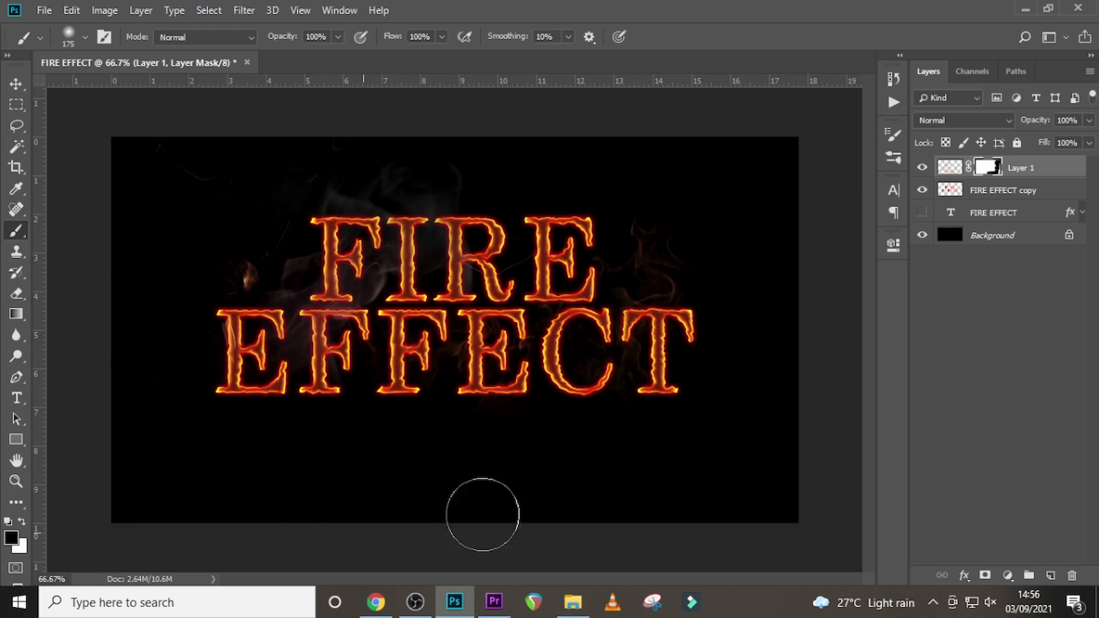
{"action": "left_click_drag", "start_coordinate": [483, 514], "coordinate": [483, 441]}
{"action": "key", "text": "bracketleft"}
{"action": "key", "text": "bracketleft"}
{"action": "key", "text": "bracketleft"}
{"action": "key", "text": "bracketleft"}
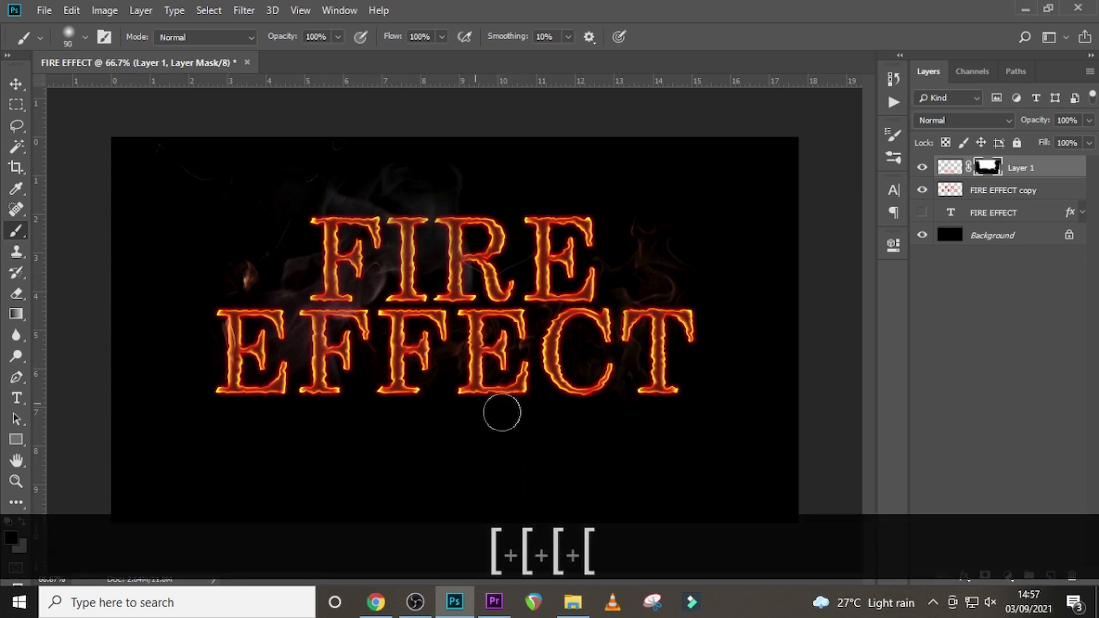
{"action": "left_click_drag", "start_coordinate": [503, 491], "coordinate": [529, 475]}
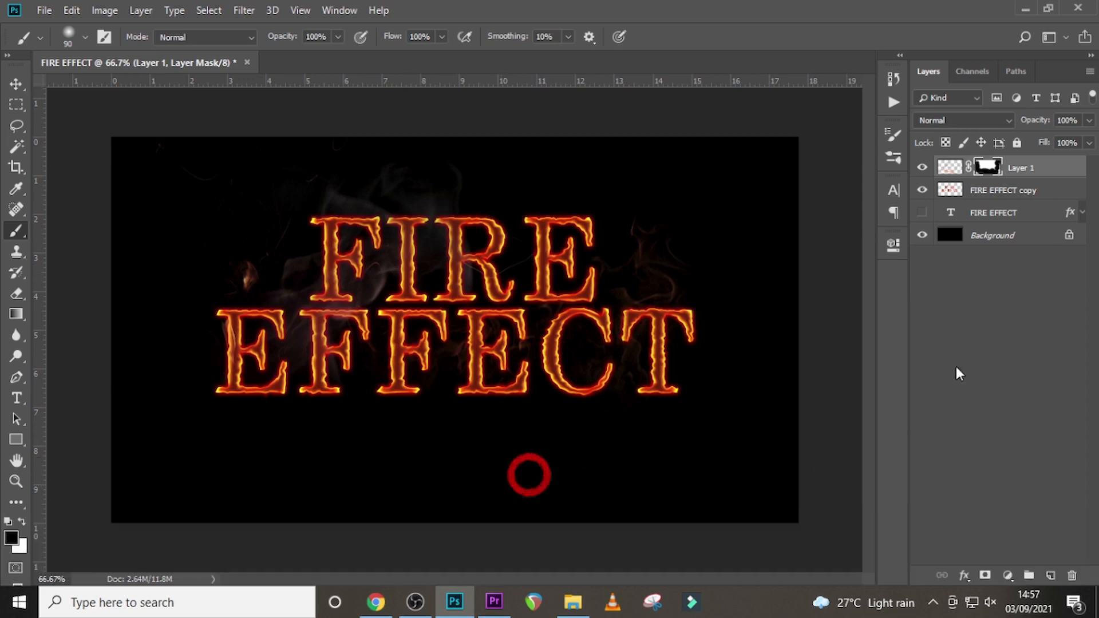
Duplicate the masked fire layer
{"action": "left_click", "coordinate": [1055, 180]}
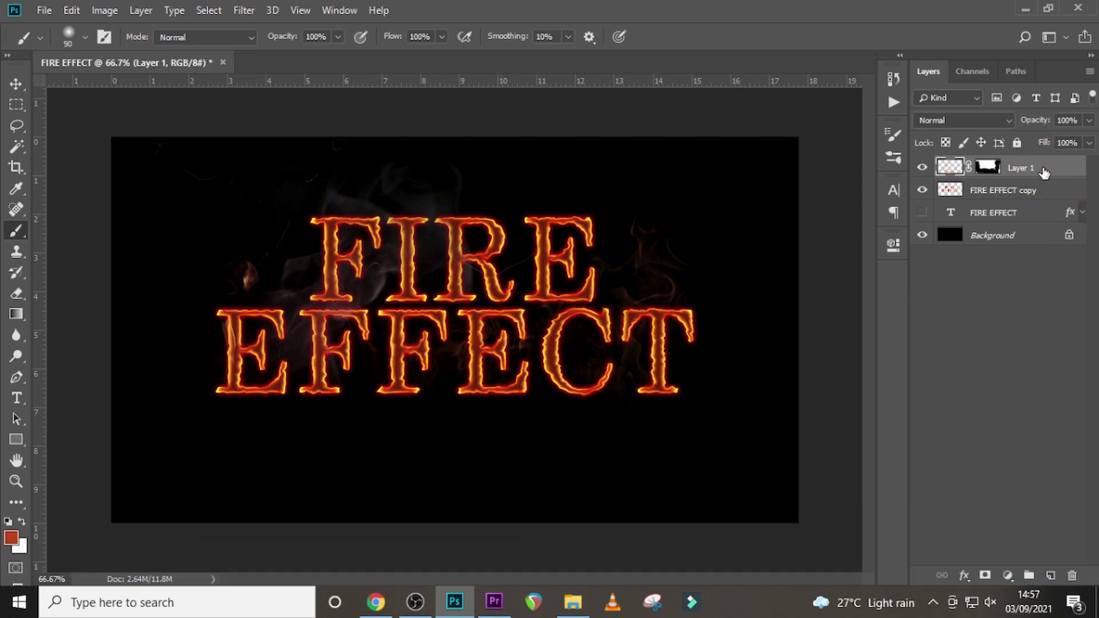
{"action": "key", "text": "ctrl+j"}
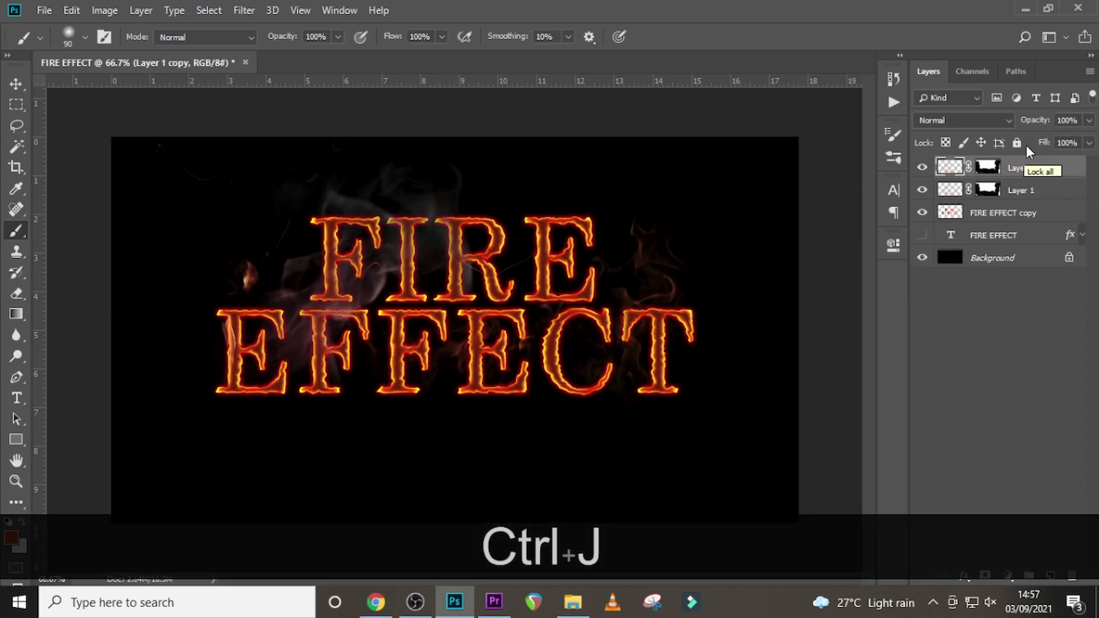
Delete the layer mask from the duplicated fire layer and add a fresh blank mask to it
{"action": "right_click", "coordinate": [988, 166]}
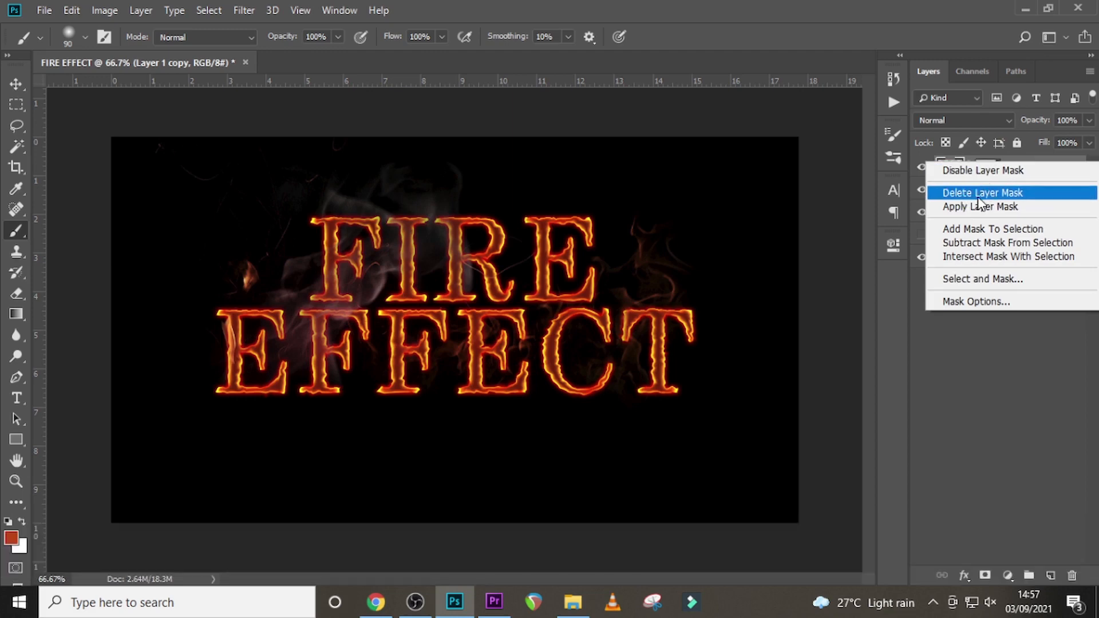
{"action": "left_click", "coordinate": [980, 194]}
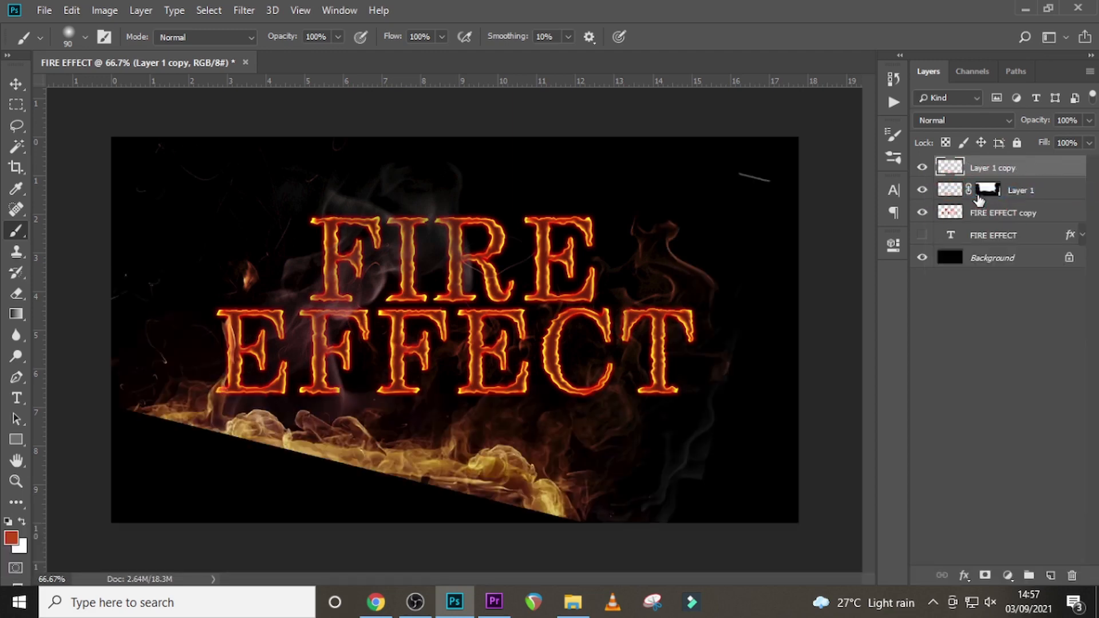
{"action": "left_click", "coordinate": [984, 576]}
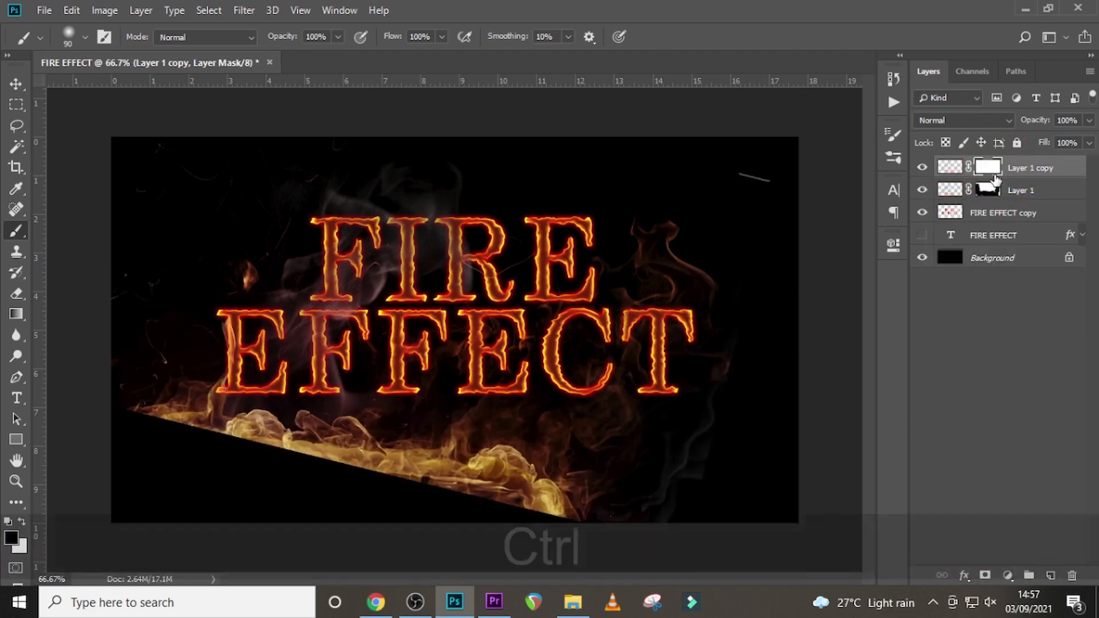
Scale the duplicated fire layer to about 71%, rotate it about -106°, and position it over the middle of the text
{"action": "key", "text": "ctrl+t"}
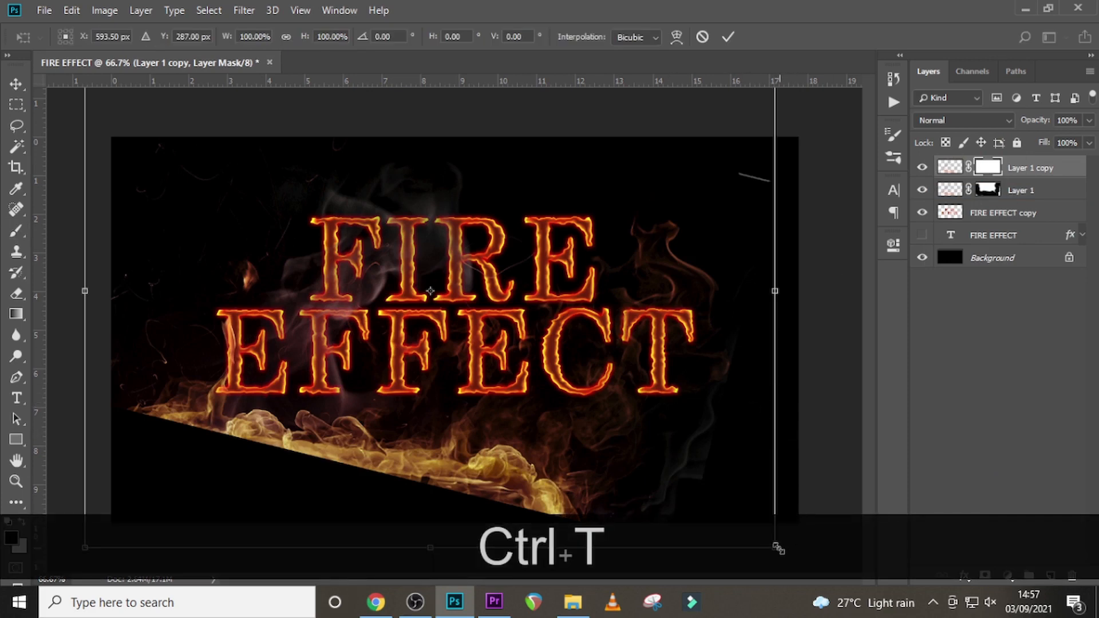
{"action": "left_click_drag", "start_coordinate": [779, 548], "coordinate": [678, 473]}
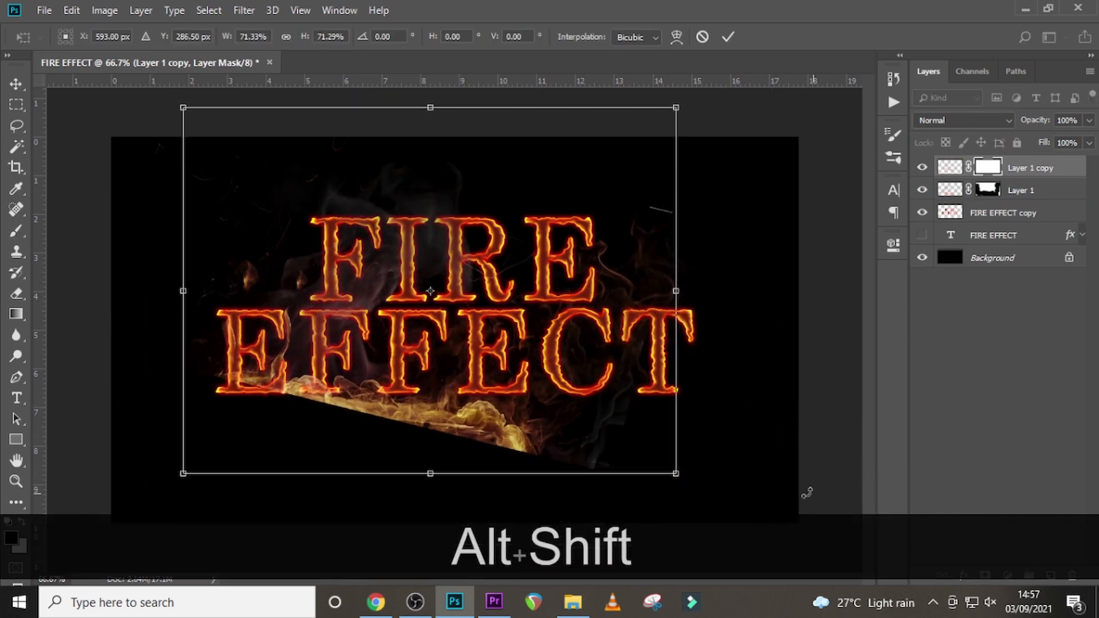
{"action": "left_click_drag", "start_coordinate": [807, 493], "coordinate": [463, 145]}
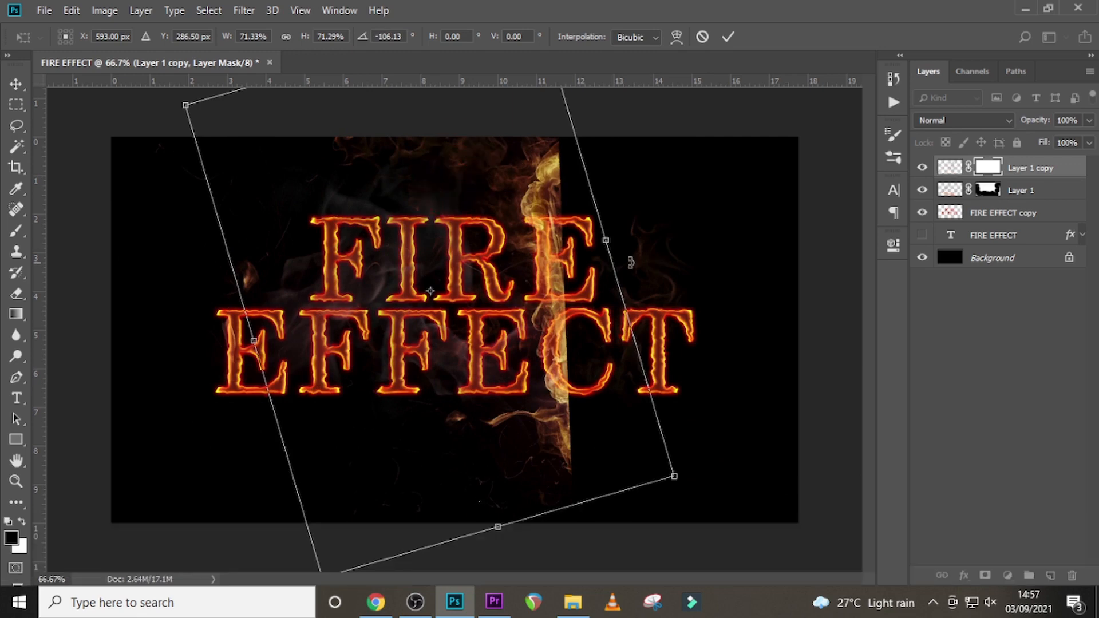
{"action": "left_click_drag", "start_coordinate": [567, 287], "coordinate": [367, 355]}
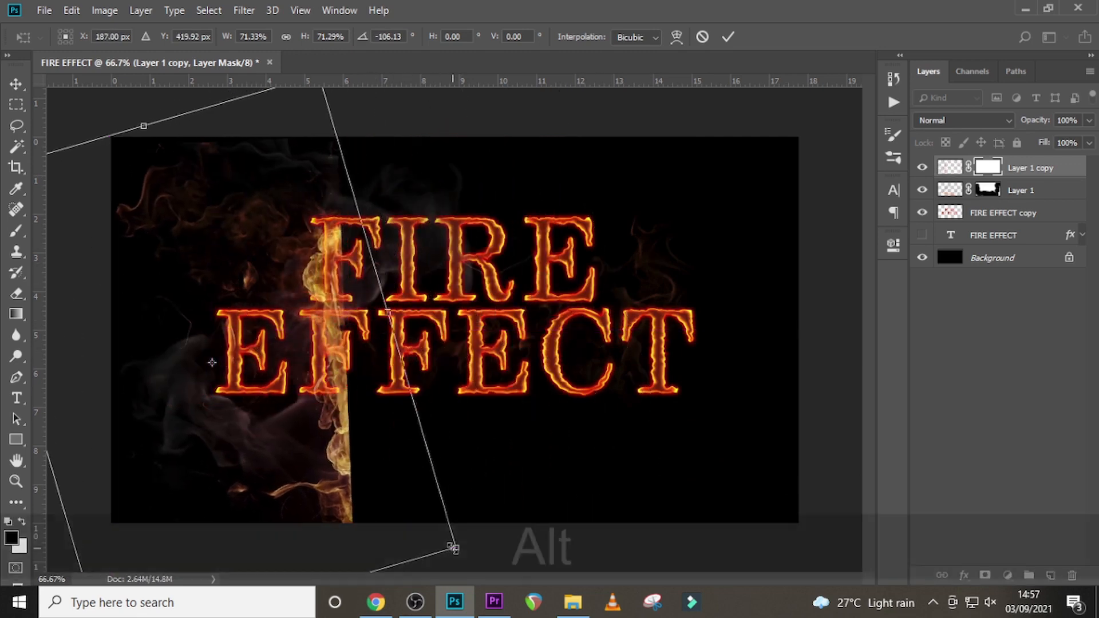
{"action": "left_click_drag", "start_coordinate": [454, 548], "coordinate": [456, 548]}
{"action": "mouse_move", "coordinate": [348, 280]}
{"action": "left_mouse_down"}
{"action": "mouse_move", "coordinate": [498, 312]}
{"action": "mouse_move", "coordinate": [554, 289]}
{"action": "mouse_move", "coordinate": [553, 268]}
{"action": "left_mouse_up"}
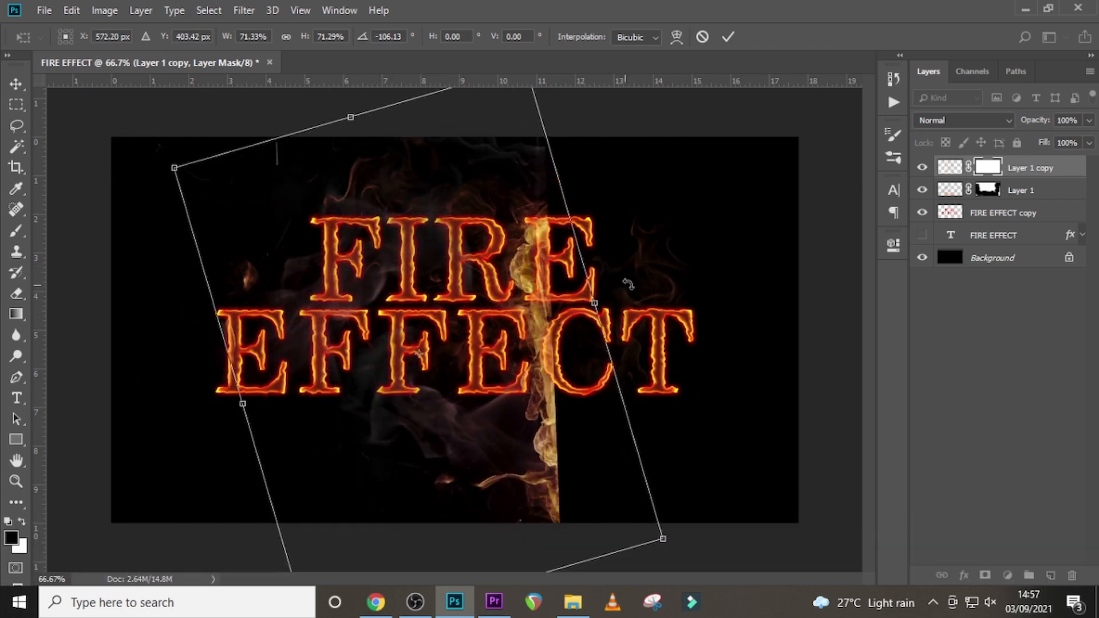
{"action": "key", "text": "Return"}
Mask out the bright flame strip crossing and below the lower word on the duplicated fire layer, reducing the brush to 45 px
{"action": "left_click", "coordinate": [988, 167]}
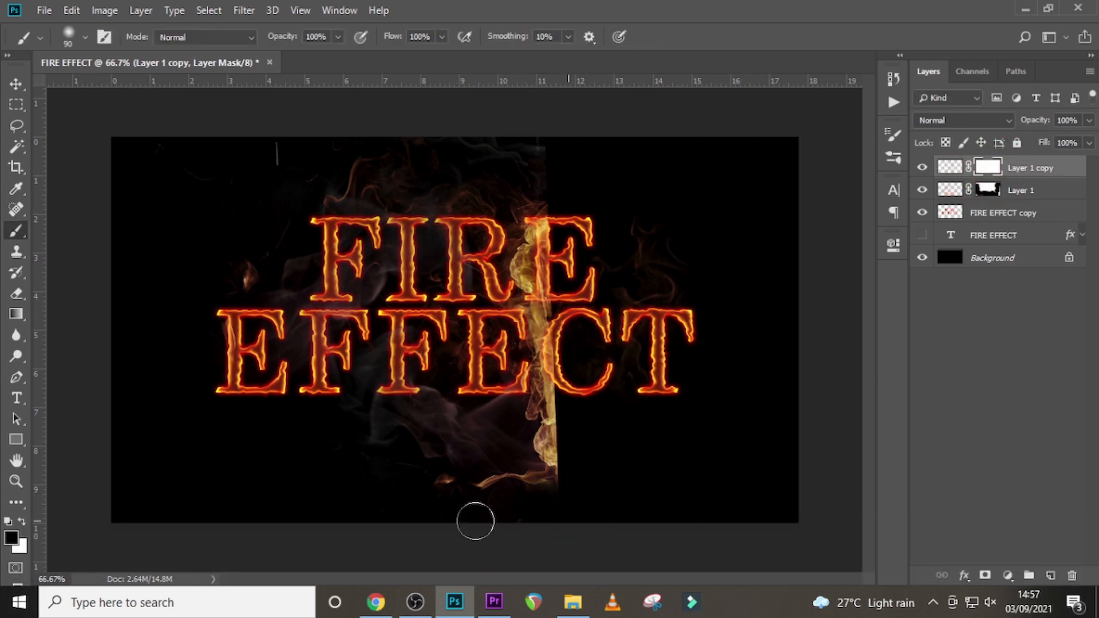
{"action": "mouse_move", "coordinate": [491, 498]}
{"action": "left_mouse_down"}
{"action": "mouse_move", "coordinate": [621, 475]}
{"action": "mouse_move", "coordinate": [571, 427]}
{"action": "mouse_move", "coordinate": [544, 421]}
{"action": "mouse_move", "coordinate": [527, 341]}
{"action": "left_mouse_up"}
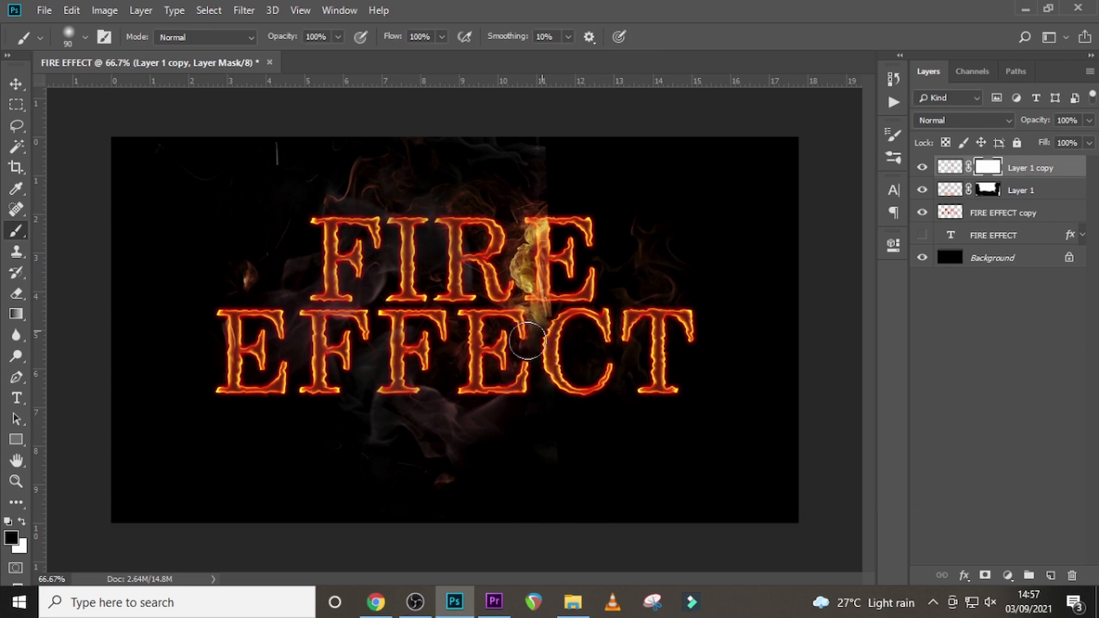
{"action": "key", "text": "bracketleft"}
{"action": "key", "text": "bracketleft"}
{"action": "key", "text": "bracketleft"}
{"action": "key", "text": "bracketleft"}
{"action": "key", "text": "bracketleft"}
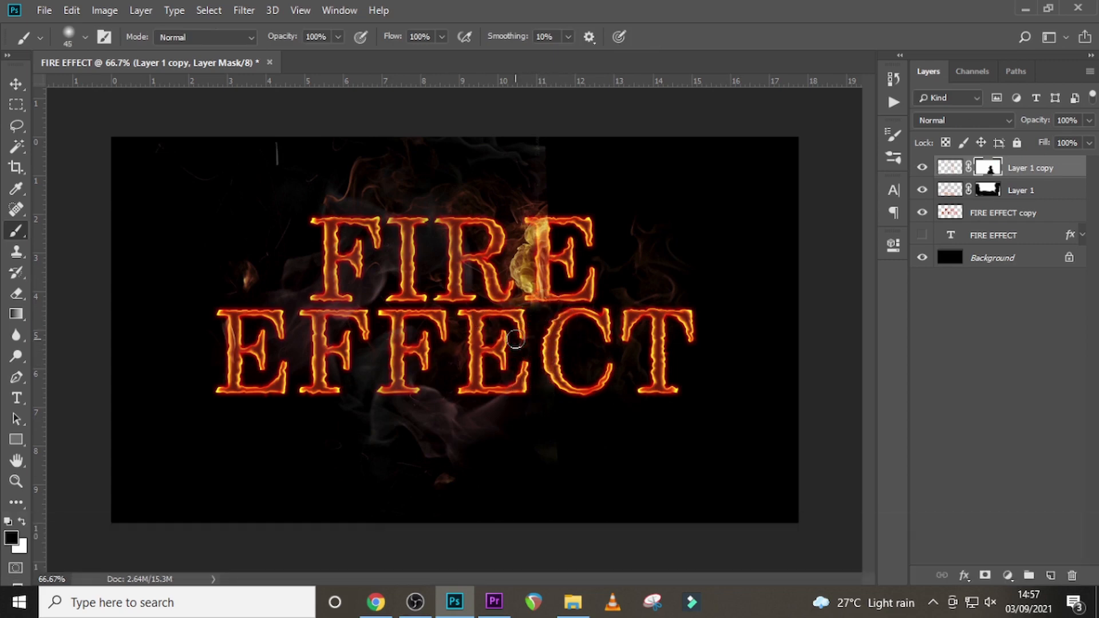
Enlarge the brush to 125 px and mask out the smoke below the text and the hard vertical edge above the upper word
{"action": "key", "text": "bracketright"}
{"action": "key", "text": "bracketright"}
{"action": "key", "text": "bracketright"}
{"action": "key", "text": "bracketright"}
{"action": "key", "text": "bracketright"}
{"action": "key", "text": "bracketright"}
{"action": "key", "text": "bracketright"}
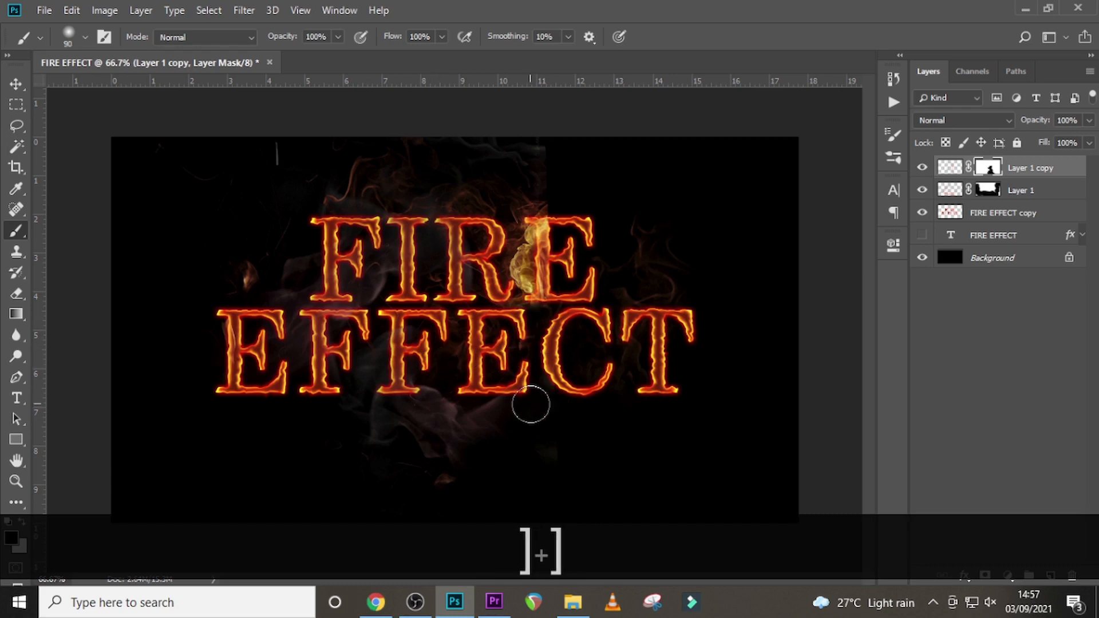
{"action": "mouse_move", "coordinate": [530, 405]}
{"action": "left_mouse_down"}
{"action": "mouse_move", "coordinate": [529, 434]}
{"action": "mouse_move", "coordinate": [599, 479]}
{"action": "mouse_move", "coordinate": [453, 498]}
{"action": "mouse_move", "coordinate": [266, 467]}
{"action": "mouse_move", "coordinate": [541, 395]}
{"action": "mouse_move", "coordinate": [484, 443]}
{"action": "left_mouse_up"}
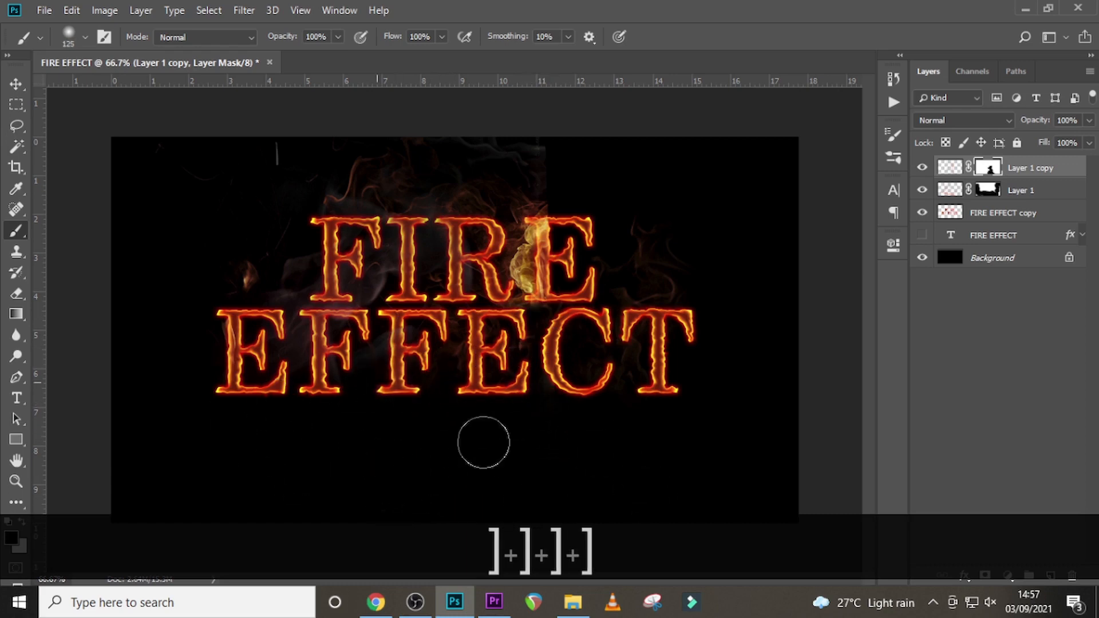
{"action": "mouse_move", "coordinate": [486, 364]}
{"action": "left_mouse_down"}
{"action": "mouse_move", "coordinate": [382, 232]}
{"action": "mouse_move", "coordinate": [335, 256]}
{"action": "left_mouse_up"}
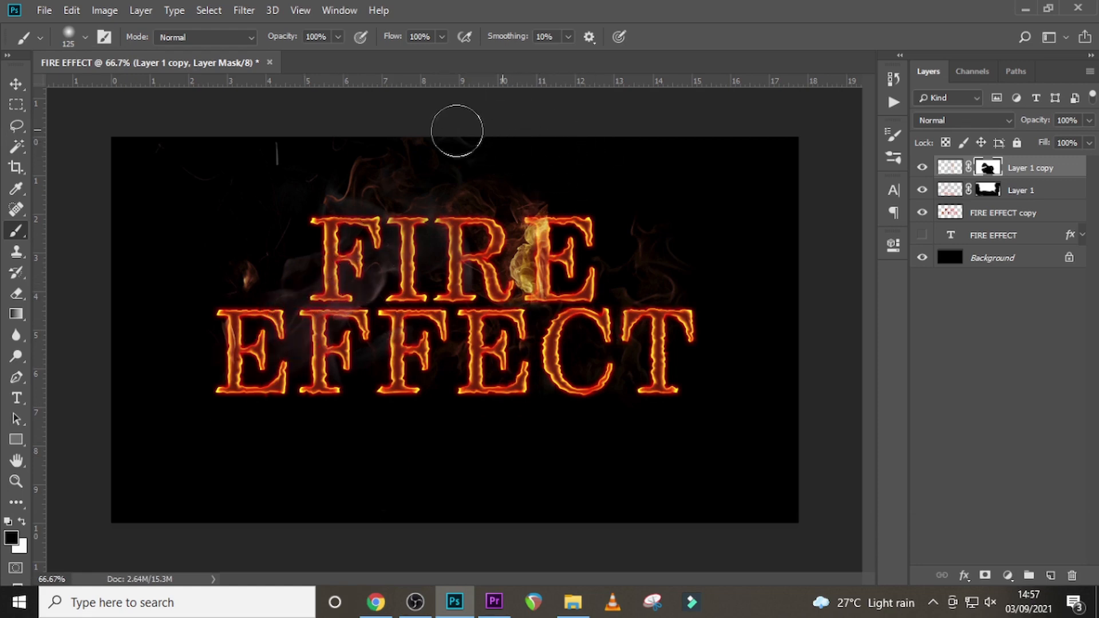
Brush black over the area beside the text on the duplicated fire layer's mask and reduce the brush to 35 px
{"action": "mouse_move", "coordinate": [740, 171]}
{"action": "left_mouse_down"}
{"action": "mouse_move", "coordinate": [742, 206]}
{"action": "mouse_move", "coordinate": [644, 458]}
{"action": "mouse_move", "coordinate": [608, 440]}
{"action": "left_mouse_up"}
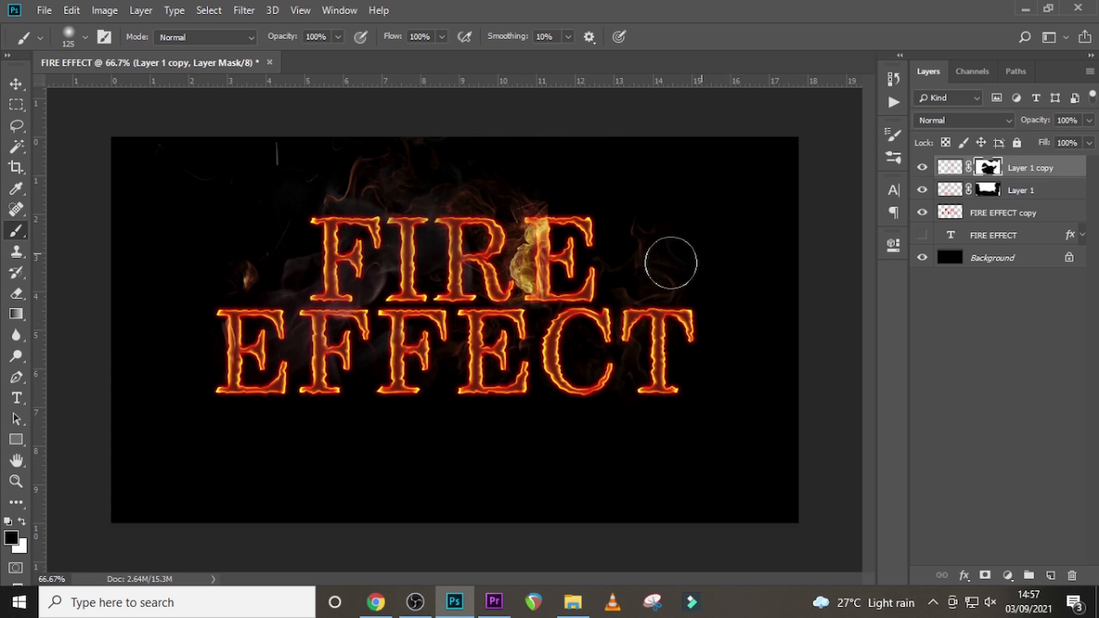
{"action": "key", "text": "bracketleft"}
{"action": "key", "text": "bracketleft"}
{"action": "key", "text": "bracketleft"}
{"action": "key", "text": "bracketleft"}
{"action": "key", "text": "bracketleft"}
{"action": "key", "text": "bracketleft"}
{"action": "key", "text": "bracketleft"}
{"action": "key", "text": "bracketleft"}
{"action": "key", "text": "bracketleft"}
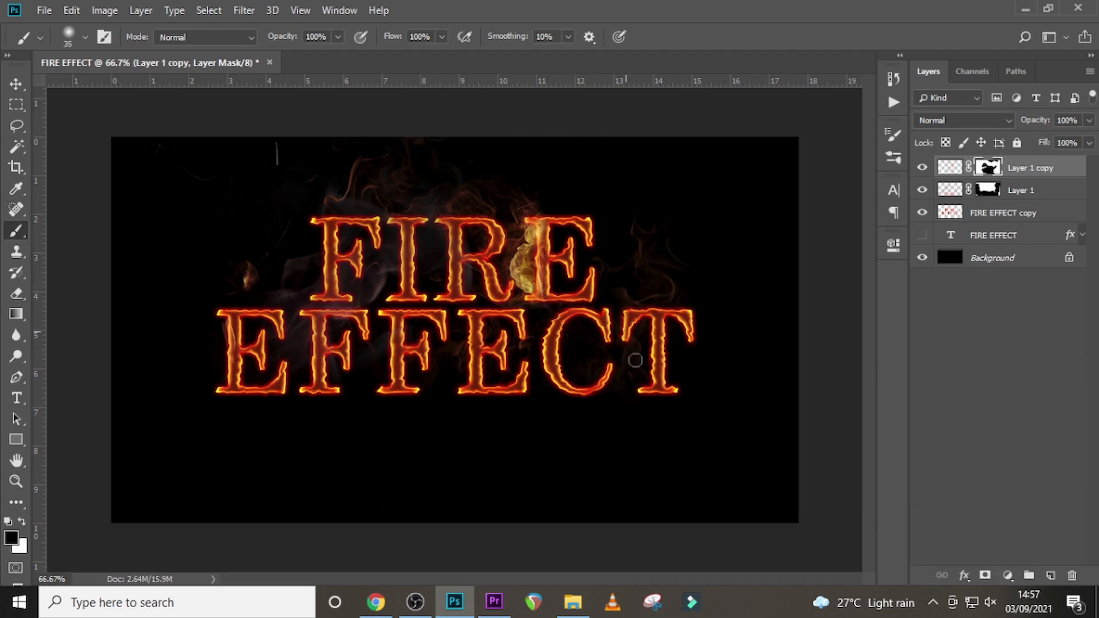
Duplicate the Layer 1 copy fire layer and replace the new copy's mask with a blank one
{"action": "left_click", "coordinate": [1024, 163]}
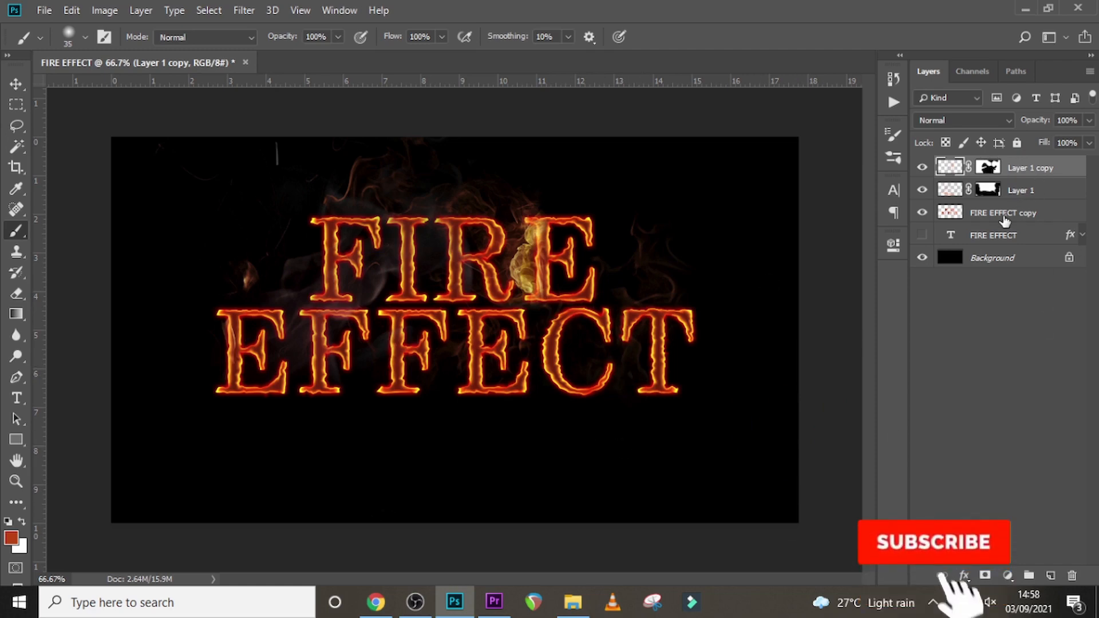
{"action": "key", "text": "ctrl+j"}
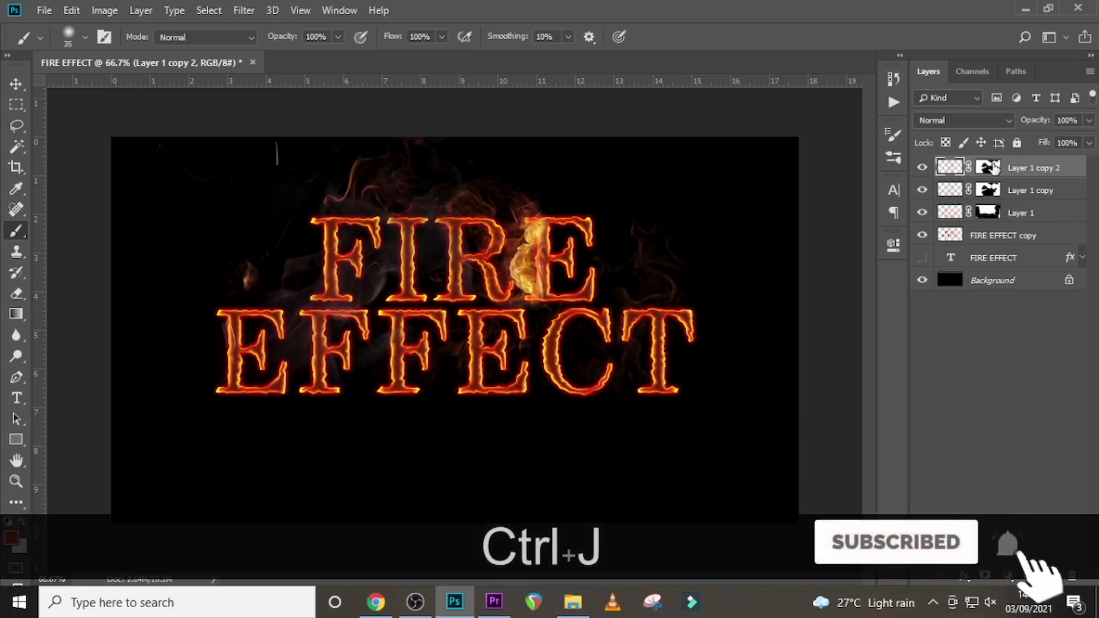
{"action": "right_click", "coordinate": [989, 166]}
{"action": "left_click", "coordinate": [983, 196]}
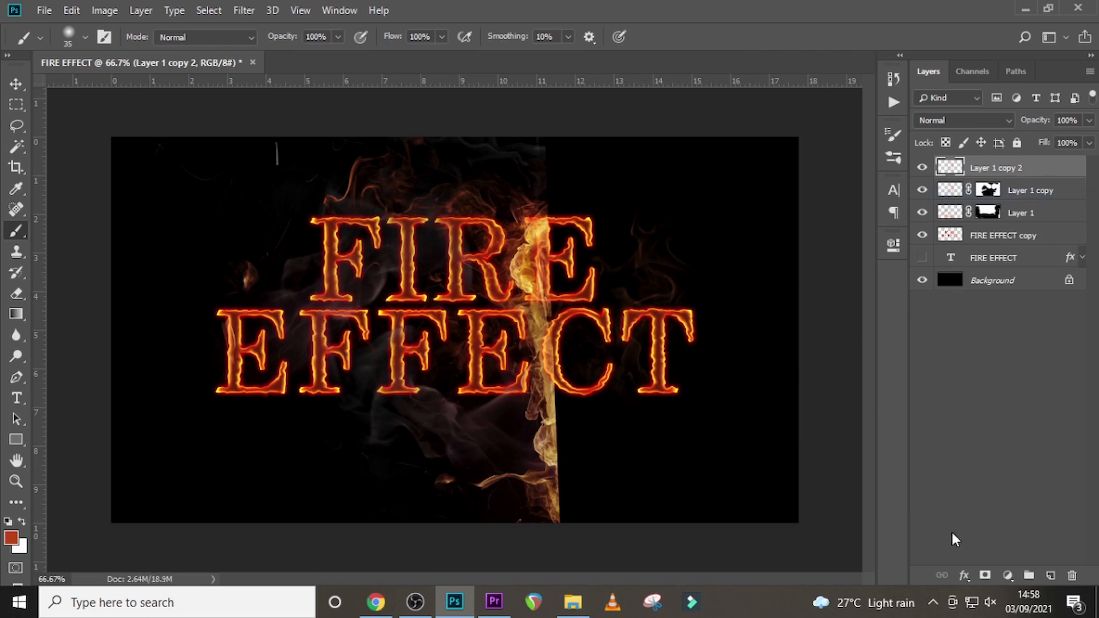
{"action": "left_click", "coordinate": [984, 576]}
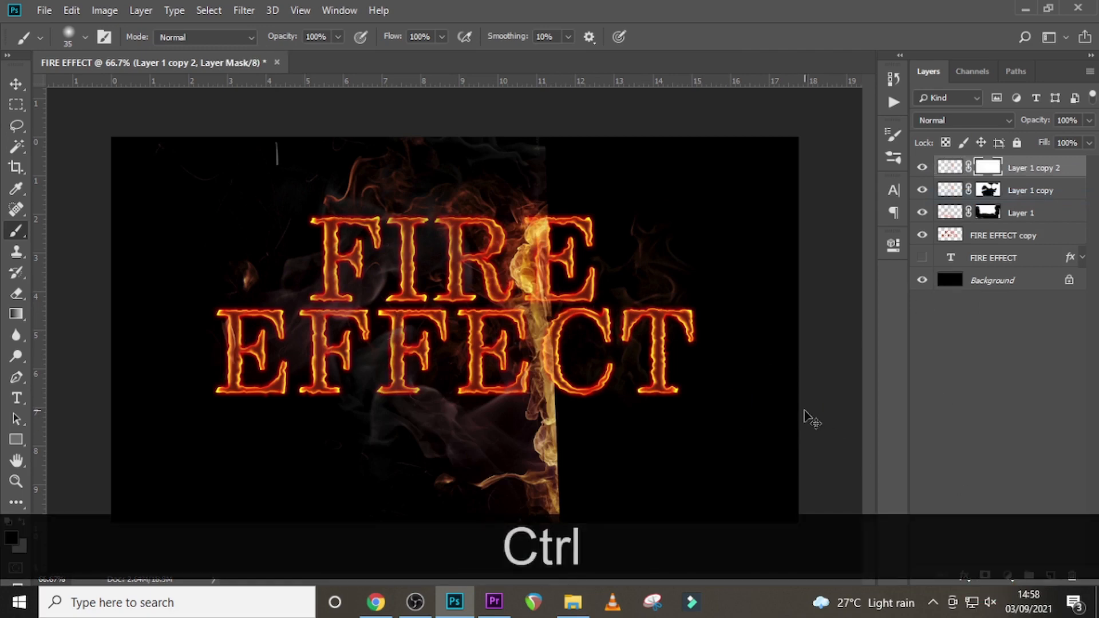
Rotate the newest fire copy to about 38° and move it to the lower-left area beside the text
{"action": "key", "text": "ctrl+t"}
{"action": "left_click_drag", "start_coordinate": [699, 257], "coordinate": [275, 410]}
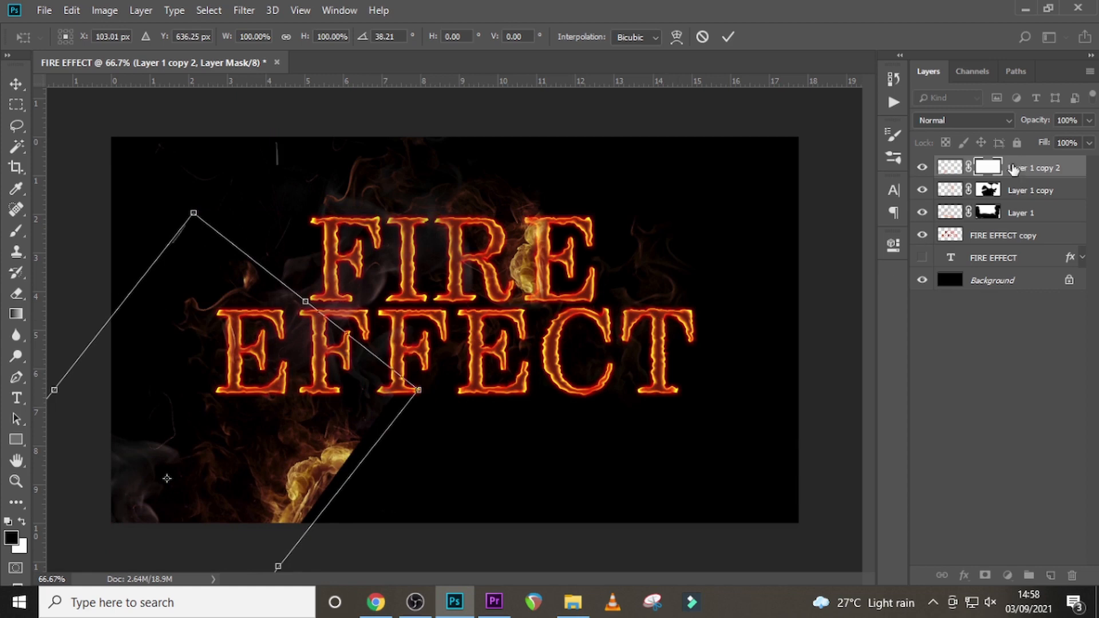
{"action": "key", "text": "Return"}
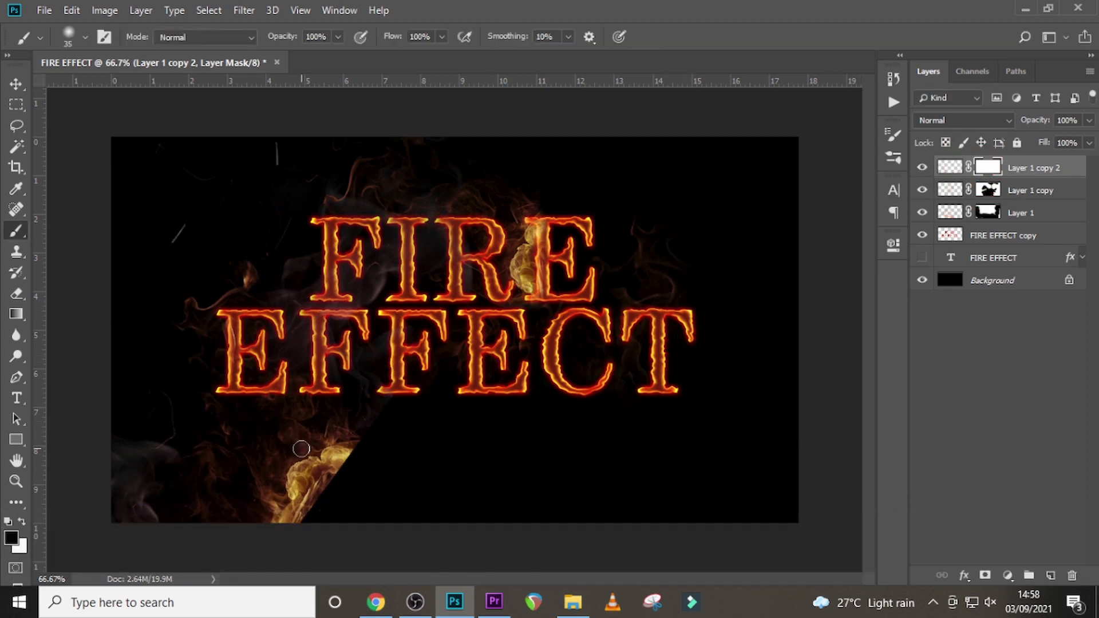
Enlarge the brush and mask out the bright flames and smoke below the lower word on the newest fire copy
{"action": "key", "text": "bracketright"}
{"action": "key", "text": "bracketright"}
{"action": "key", "text": "bracketright"}
{"action": "key", "text": "bracketright"}
{"action": "key", "text": "bracketright"}
{"action": "key", "text": "bracketright"}
{"action": "key", "text": "bracketright"}
{"action": "key", "text": "bracketright"}
{"action": "key", "text": "bracketright"}
{"action": "key", "text": "bracketright"}
{"action": "key", "text": "bracketright"}
{"action": "key", "text": "bracketright"}
{"action": "mouse_move", "coordinate": [312, 501]}
{"action": "left_mouse_down"}
{"action": "mouse_move", "coordinate": [265, 498]}
{"action": "mouse_move", "coordinate": [92, 453]}
{"action": "mouse_move", "coordinate": [165, 482]}
{"action": "mouse_move", "coordinate": [413, 457]}
{"action": "mouse_move", "coordinate": [282, 463]}
{"action": "mouse_move", "coordinate": [435, 378]}
{"action": "mouse_move", "coordinate": [418, 351]}
{"action": "mouse_move", "coordinate": [422, 422]}
{"action": "left_mouse_up"}
Reduce the brush to 80 px and mask out the stray light streaks left of and above the text on both fire copies
{"action": "key", "text": "bracketleft"}
{"action": "key", "text": "bracketleft"}
{"action": "key", "text": "bracketleft"}
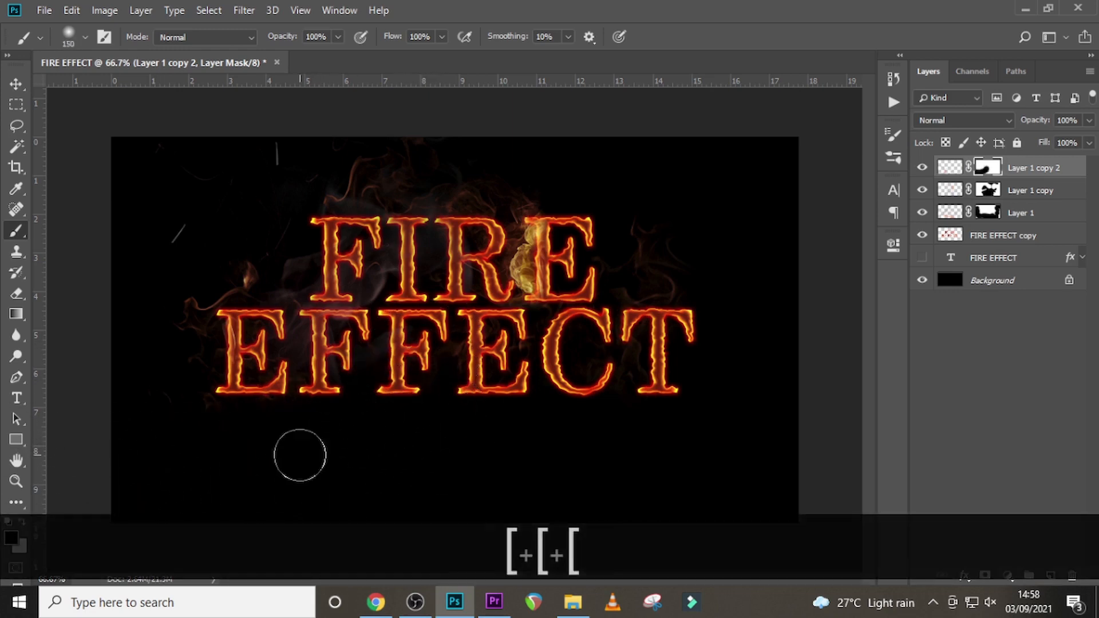
{"action": "key", "text": "bracketleft"}
{"action": "key", "text": "bracketleft"}
{"action": "key", "text": "bracketleft"}
{"action": "key", "text": "bracketleft"}
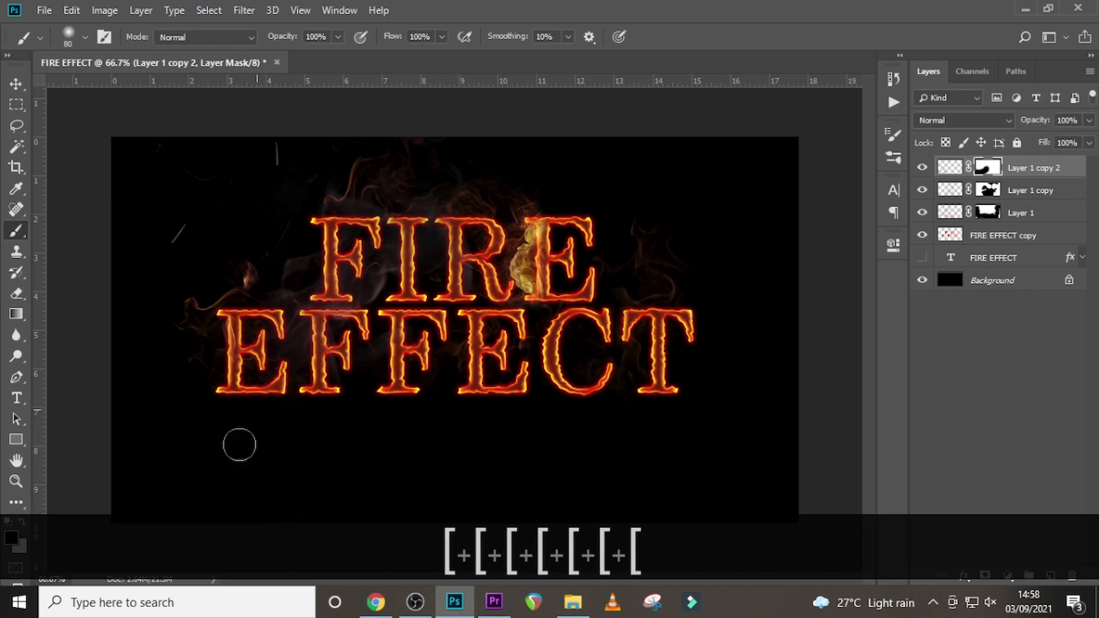
{"action": "left_click", "coordinate": [241, 436]}
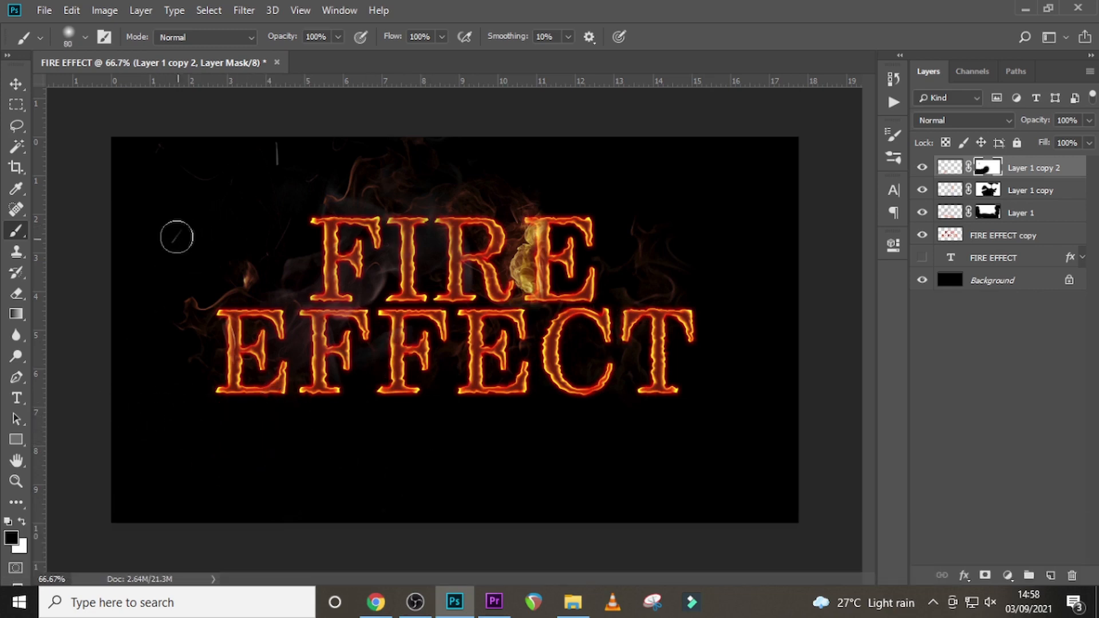
{"action": "left_click", "coordinate": [987, 190]}
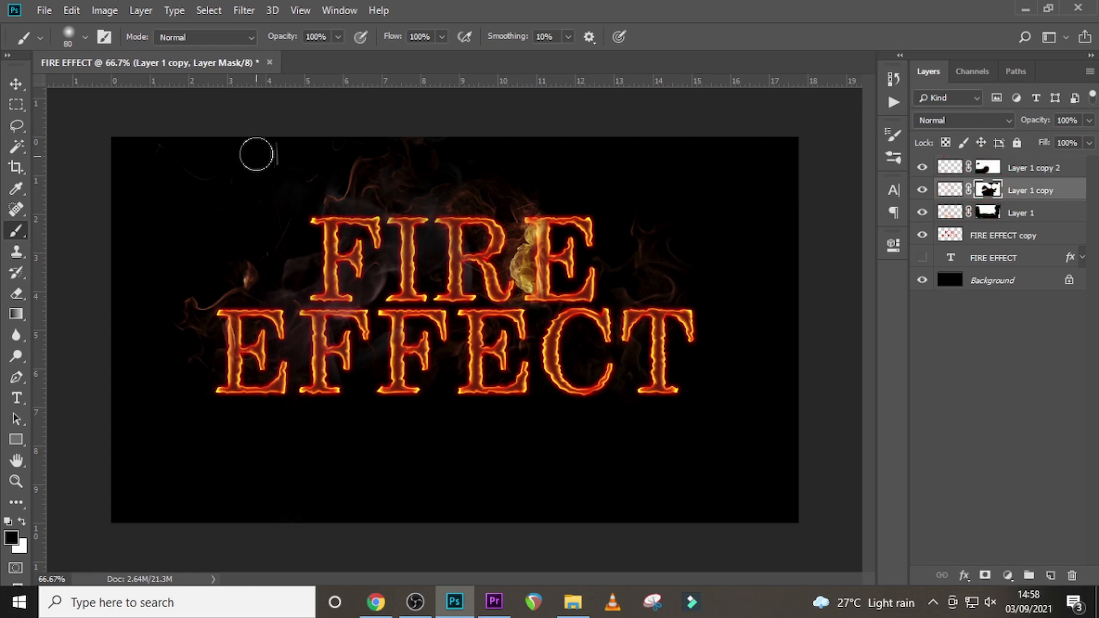
{"action": "left_click", "coordinate": [287, 157]}
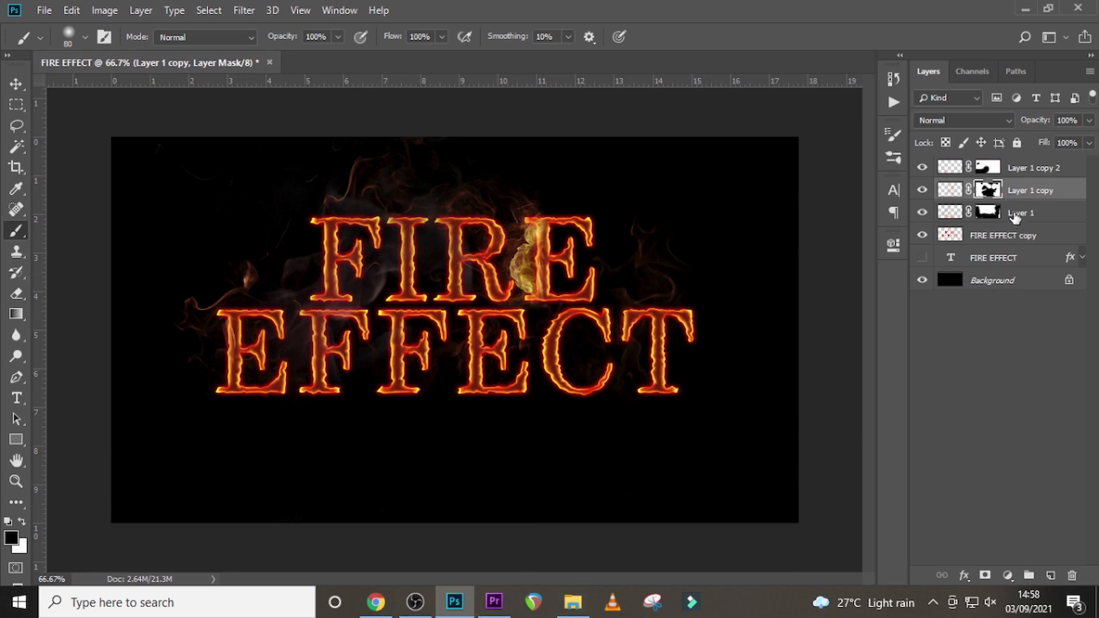
Group the three masked fire layers and name the group 1
{"action": "left_click", "coordinate": [1014, 215], "text": "ctrl"}
{"action": "left_click", "coordinate": [1016, 169], "text": "ctrl"}
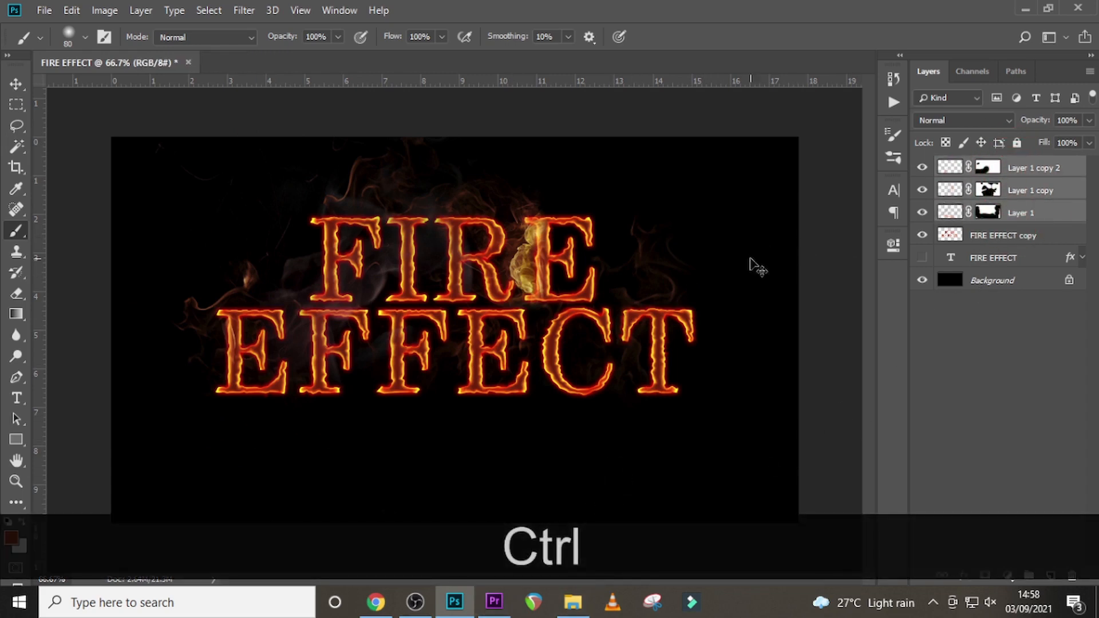
{"action": "key", "text": "ctrl+g"}
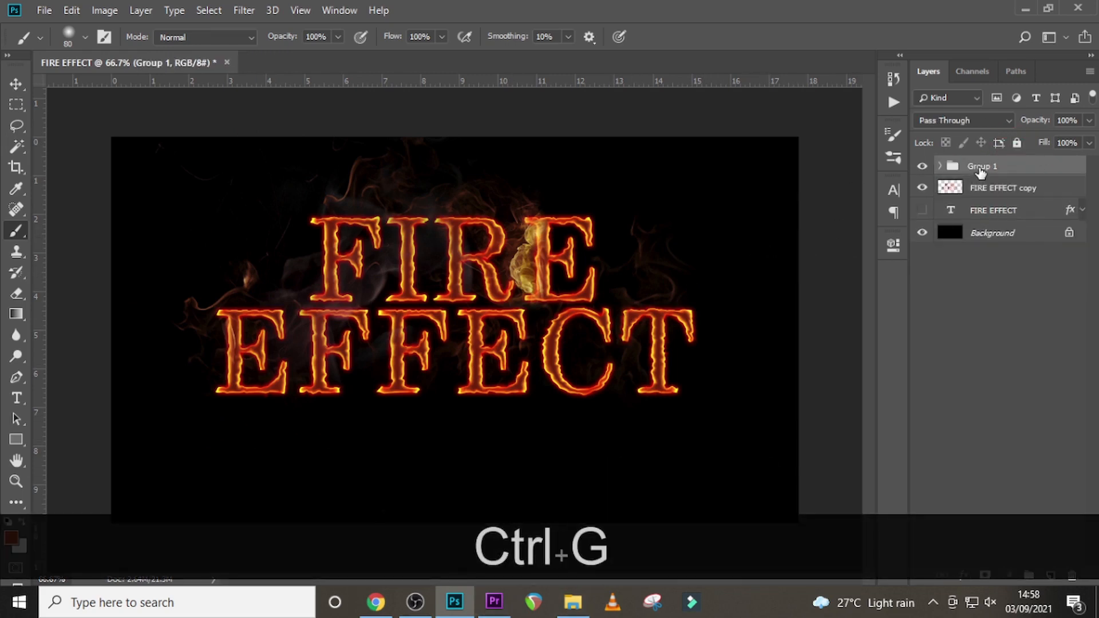
{"action": "type", "text": "1"}
{"action": "key", "text": "Return"}
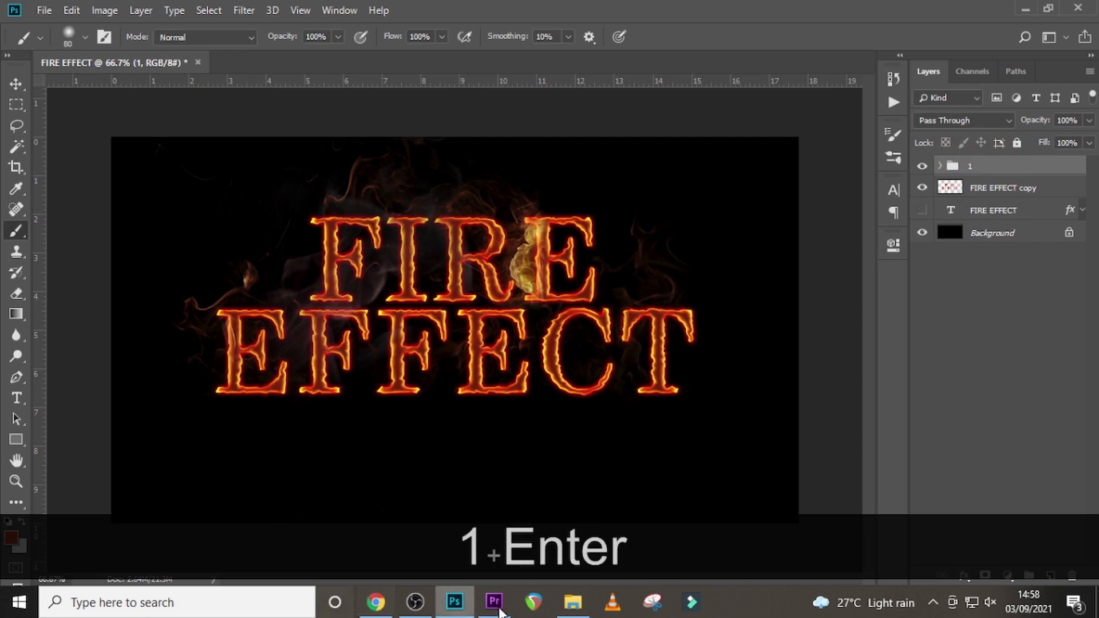
{"action": "left_click", "coordinate": [573, 601]}
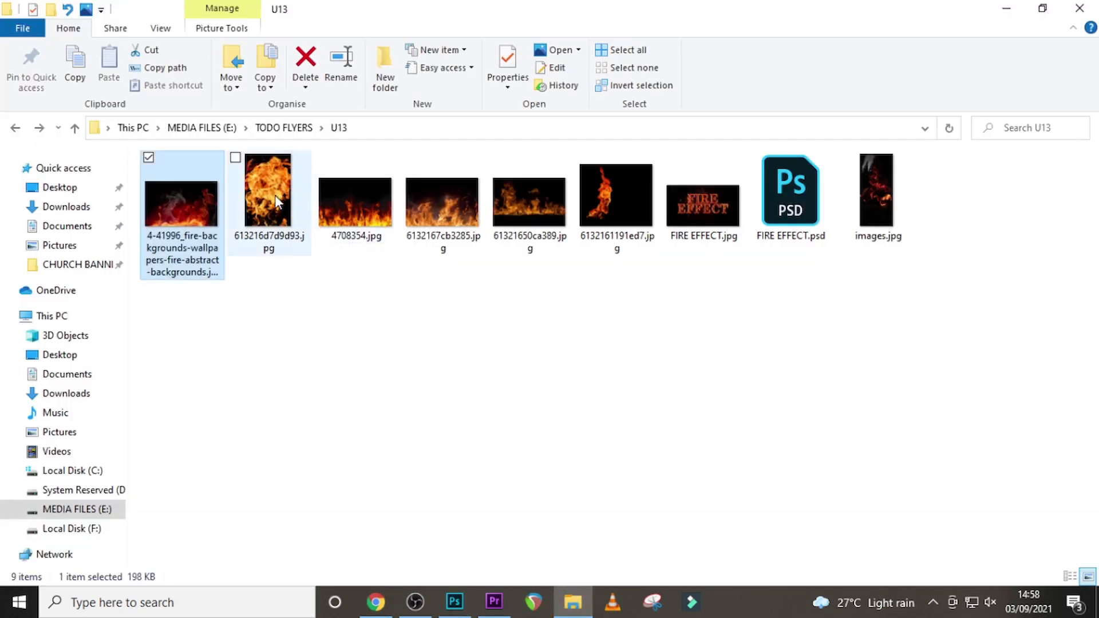
{"action": "left_click", "coordinate": [274, 195]}
{"action": "left_click_drag", "start_coordinate": [606, 197], "coordinate": [458, 572]}
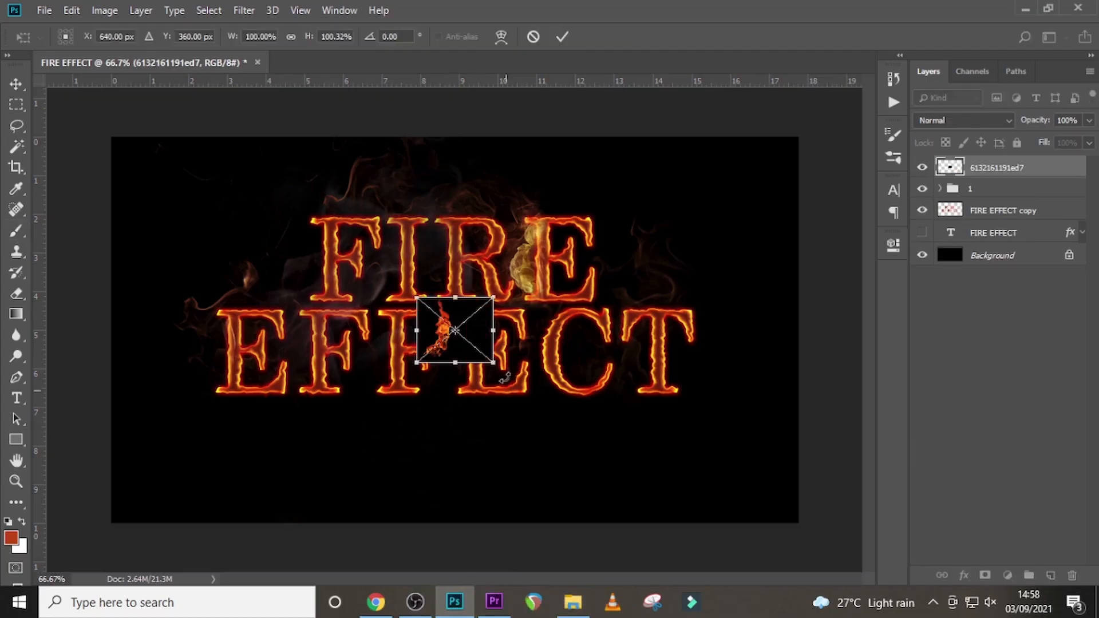
{"action": "left_click_drag", "start_coordinate": [493, 362], "coordinate": [619, 524]}
{"action": "key", "text": "alt+shift+Return"}
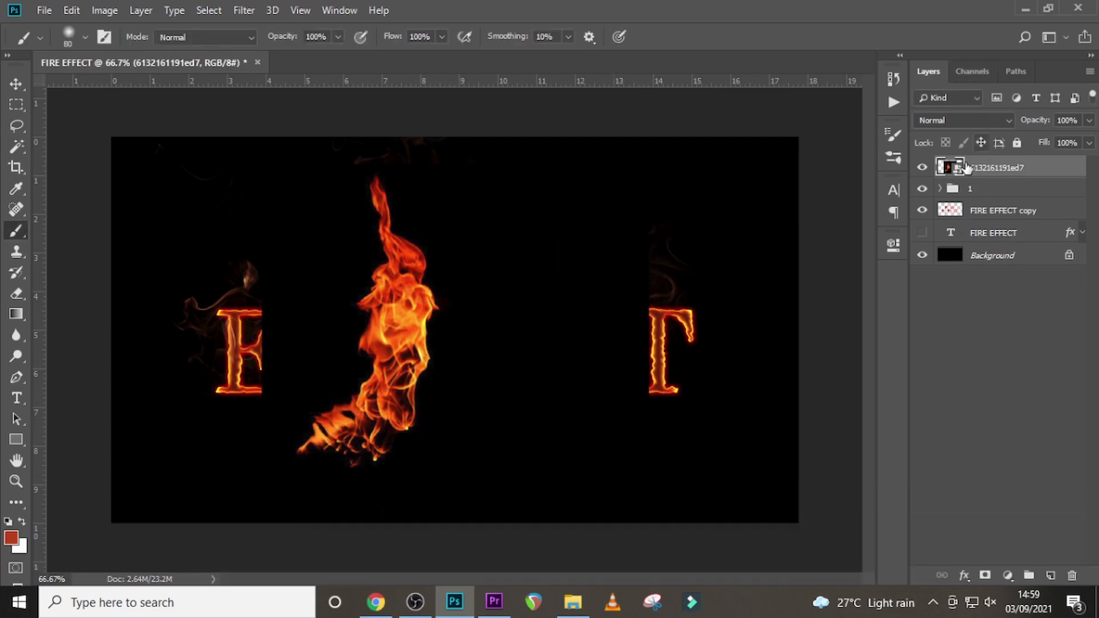
Load the Green channel as a selection with the placed flame layer active
{"action": "left_click", "coordinate": [965, 168]}
{"action": "left_click", "coordinate": [970, 71]}
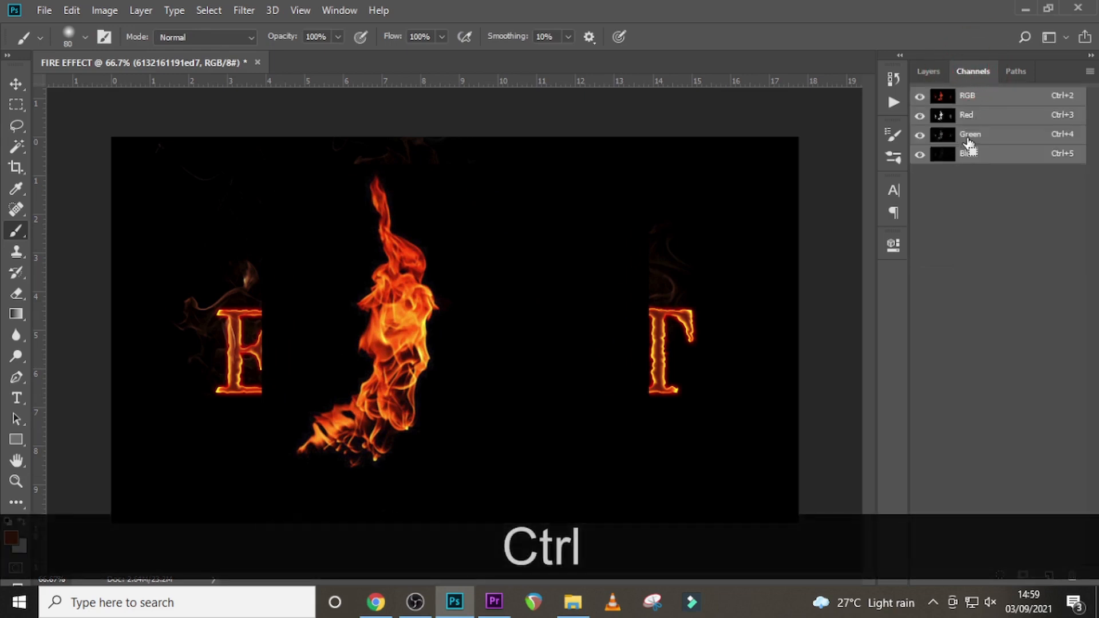
{"action": "left_click", "coordinate": [942, 138], "text": "ctrl"}
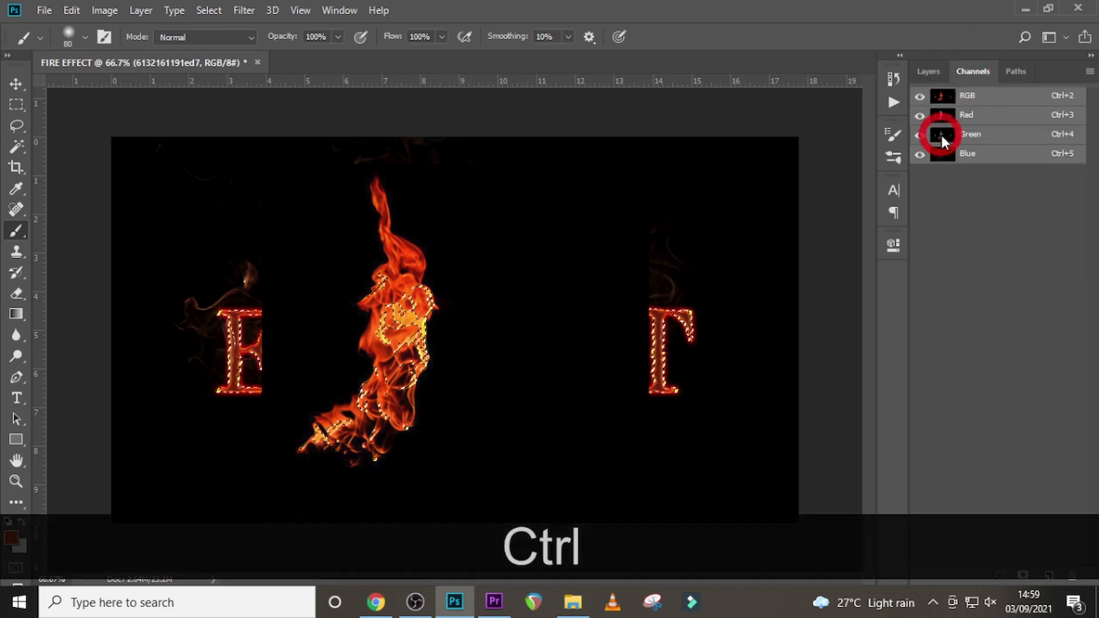
{"action": "left_click", "coordinate": [926, 74]}
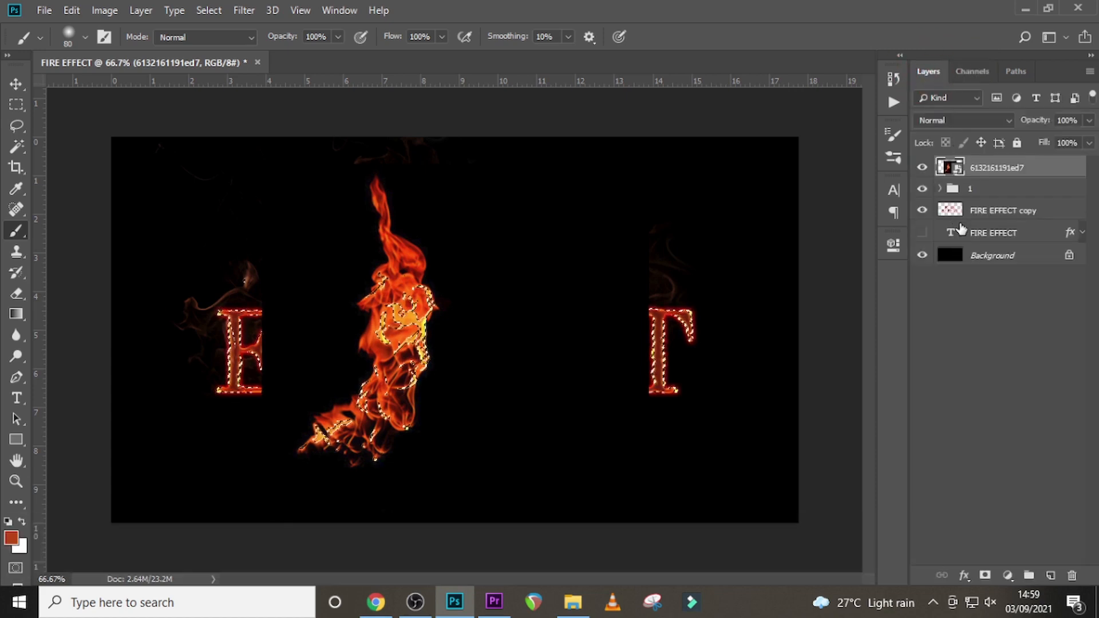
{"action": "key", "text": "ctrl+j"}
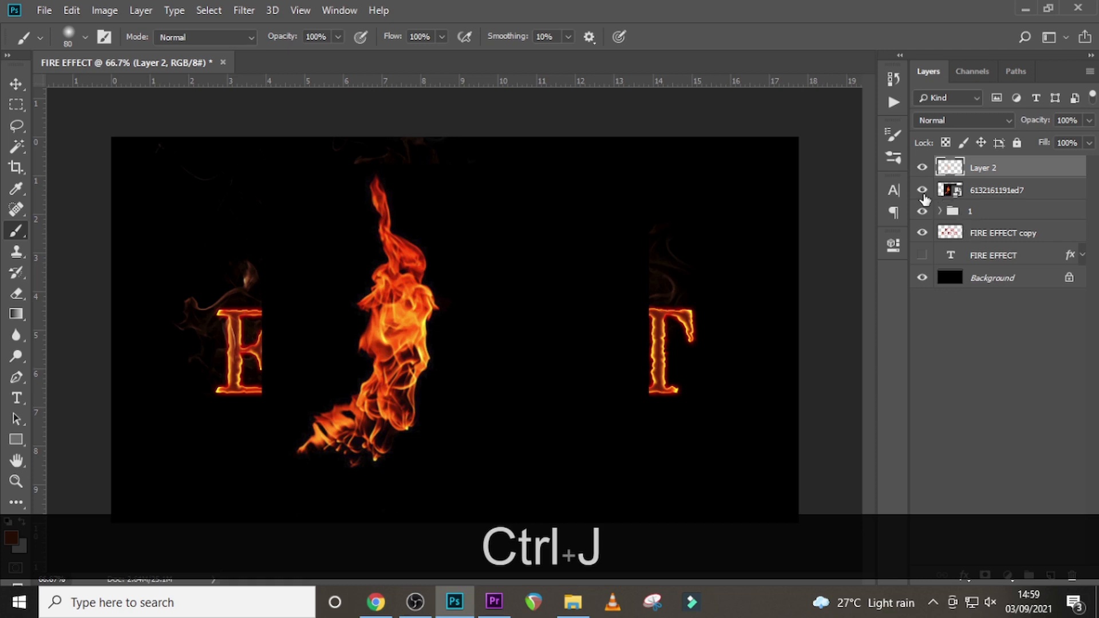
{"action": "left_click", "coordinate": [989, 196]}
{"action": "key", "text": "Delete"}
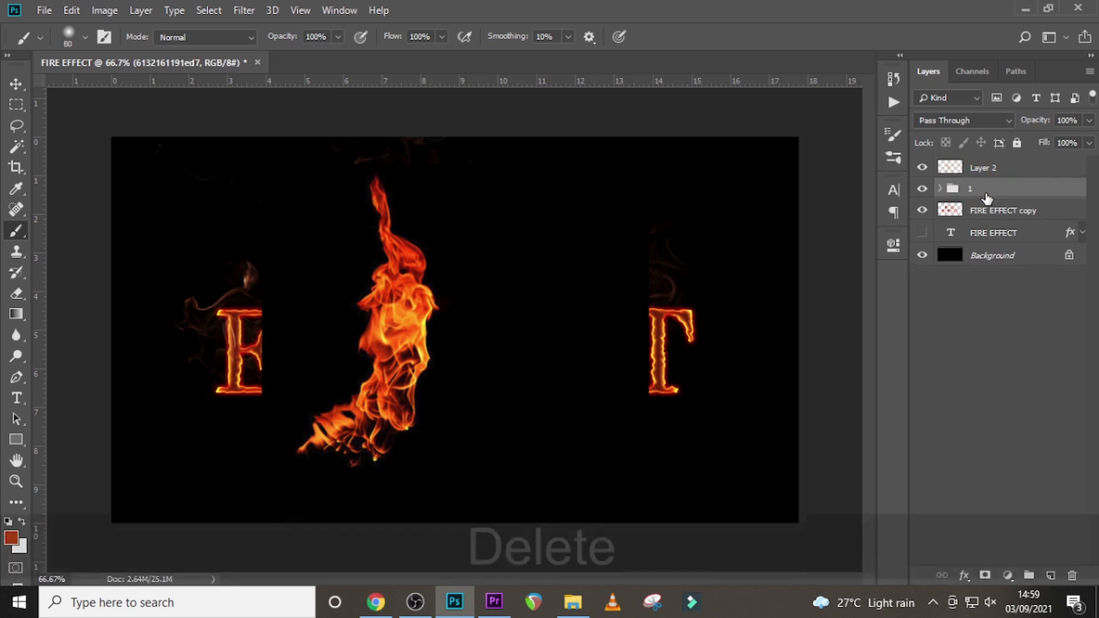
Move the extracted flame on Layer 2 so its tip overlaps the T of EFFECT
{"action": "key", "text": "v"}
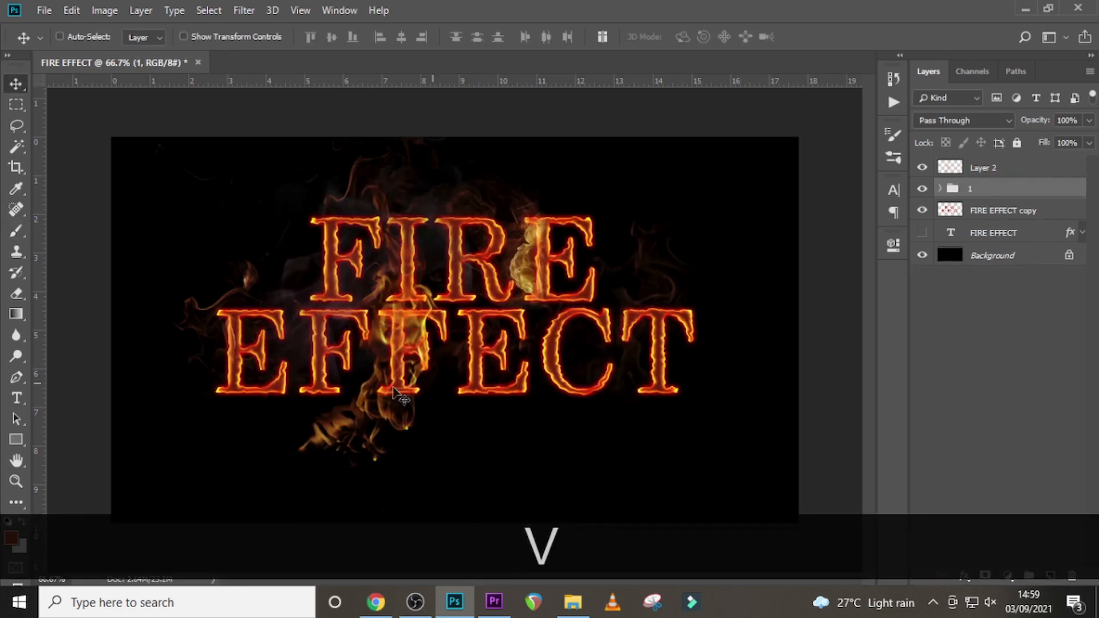
{"action": "left_click", "coordinate": [1004, 170]}
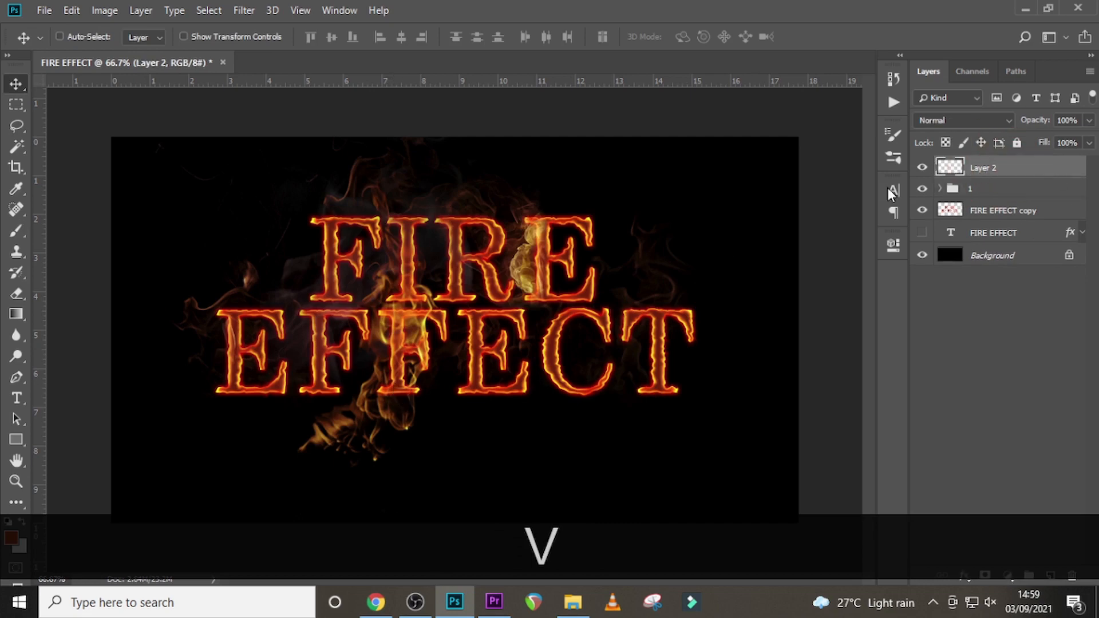
{"action": "mouse_move", "coordinate": [401, 390]}
{"action": "left_mouse_down"}
{"action": "mouse_move", "coordinate": [612, 426]}
{"action": "mouse_move", "coordinate": [615, 400]}
{"action": "mouse_move", "coordinate": [265, 423]}
{"action": "mouse_move", "coordinate": [332, 402]}
{"action": "mouse_move", "coordinate": [487, 416]}
{"action": "mouse_move", "coordinate": [482, 487]}
{"action": "mouse_move", "coordinate": [443, 470]}
{"action": "mouse_move", "coordinate": [476, 502]}
{"action": "mouse_move", "coordinate": [511, 490]}
{"action": "mouse_move", "coordinate": [651, 496]}
{"action": "left_mouse_up"}
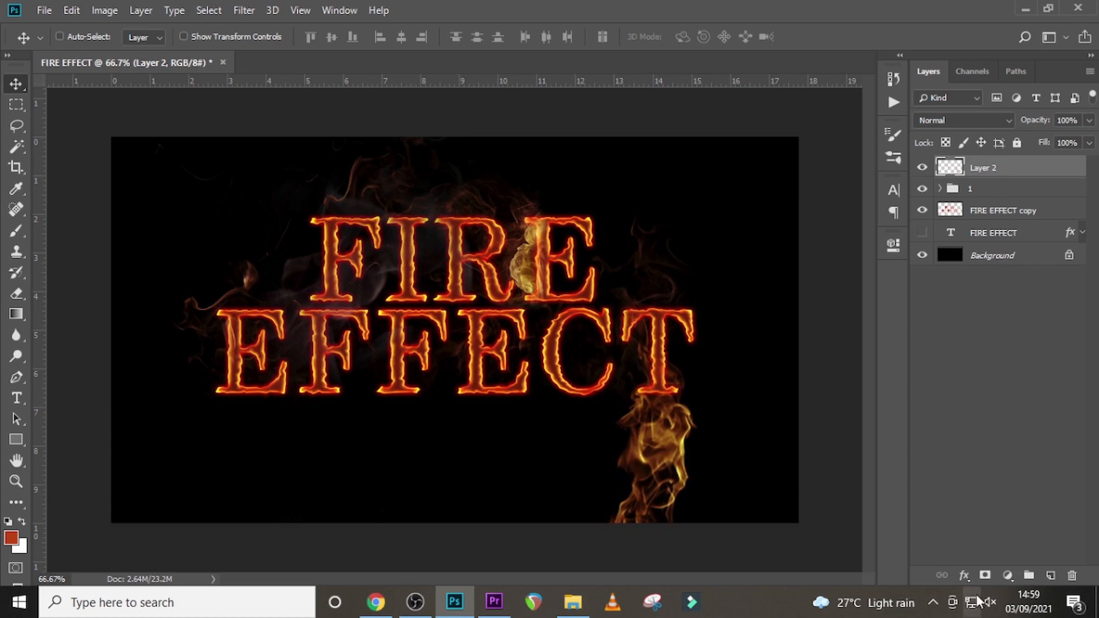
Add a layer mask to Layer 2 and paint out the flame hanging below the T
{"action": "left_click", "coordinate": [983, 577]}
{"action": "key", "text": "b"}
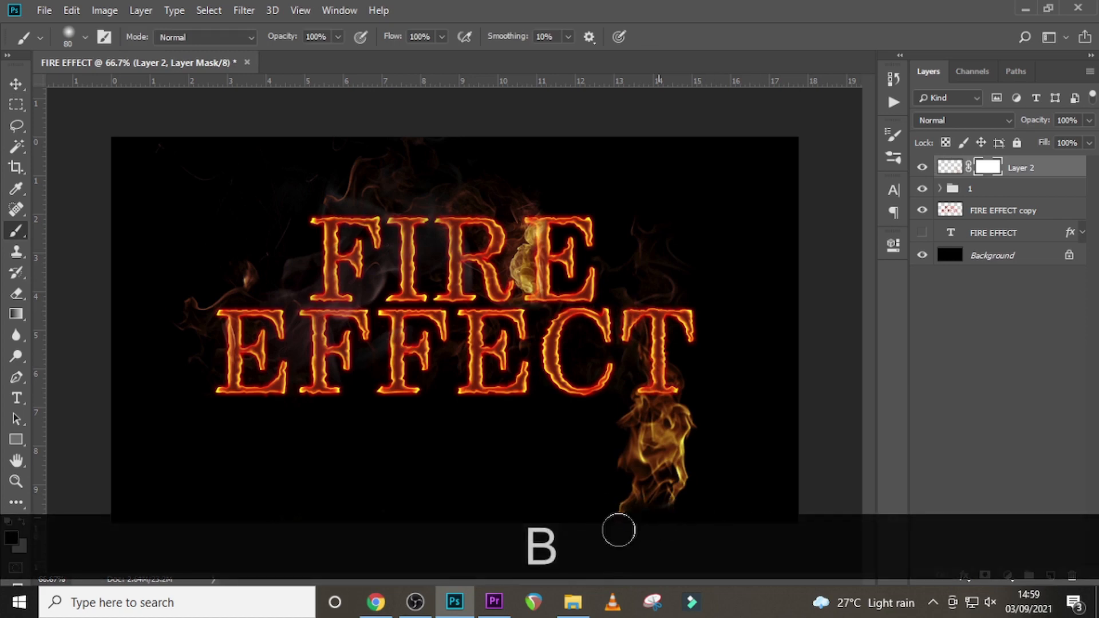
{"action": "mouse_move", "coordinate": [695, 502]}
{"action": "left_mouse_down"}
{"action": "mouse_move", "coordinate": [519, 477]}
{"action": "mouse_move", "coordinate": [733, 449]}
{"action": "mouse_move", "coordinate": [614, 444]}
{"action": "mouse_move", "coordinate": [608, 433]}
{"action": "mouse_move", "coordinate": [663, 411]}
{"action": "left_mouse_up"}
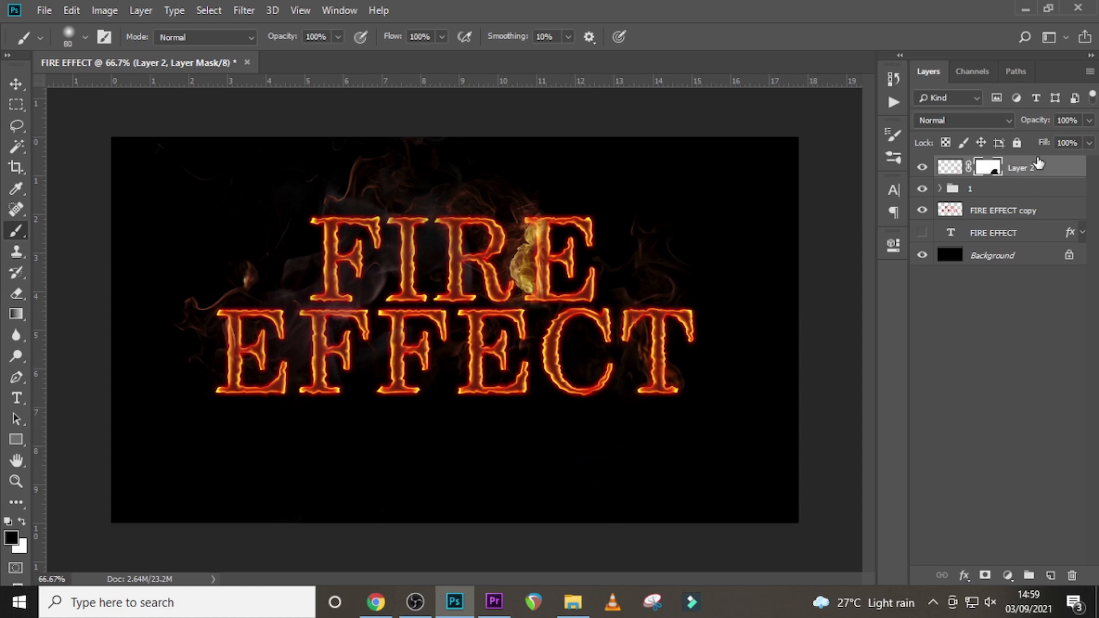
Duplicate Layer 2, replace the copy's mask with a blank one, and move the copied flame onto the C of EFFECT
{"action": "key", "text": "ctrl+j"}
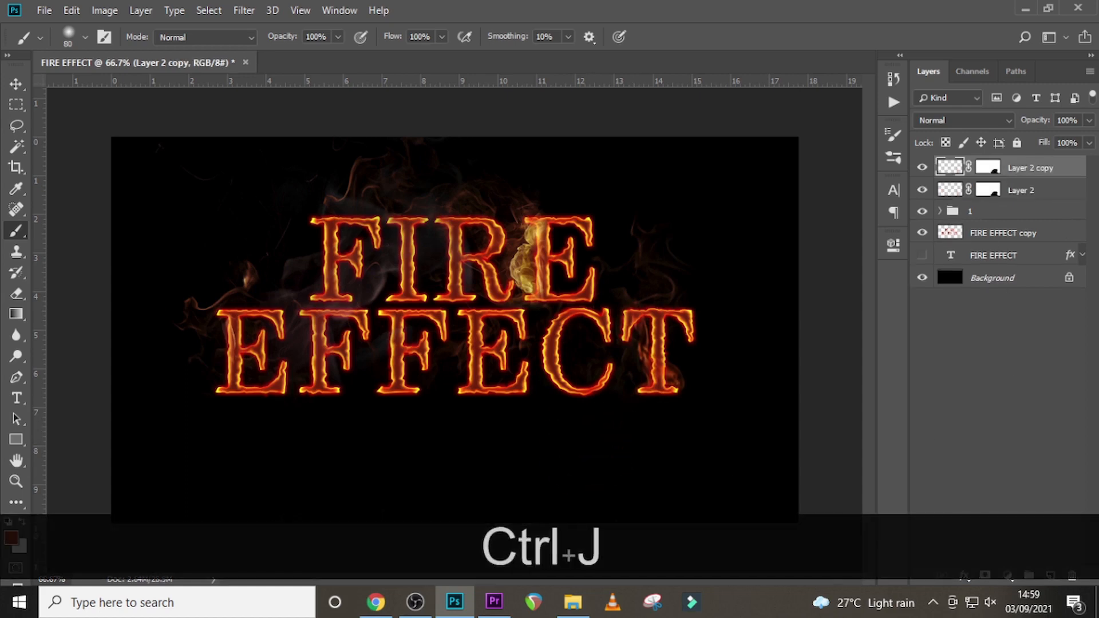
{"action": "right_click", "coordinate": [1005, 169]}
{"action": "left_click", "coordinate": [968, 196]}
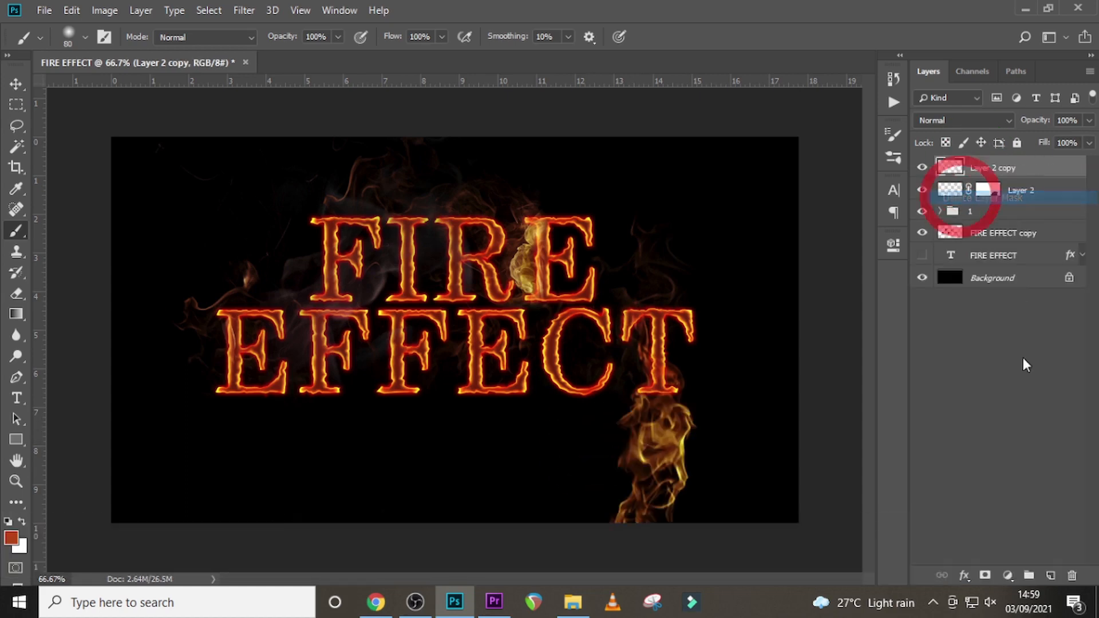
{"action": "left_click", "coordinate": [987, 575]}
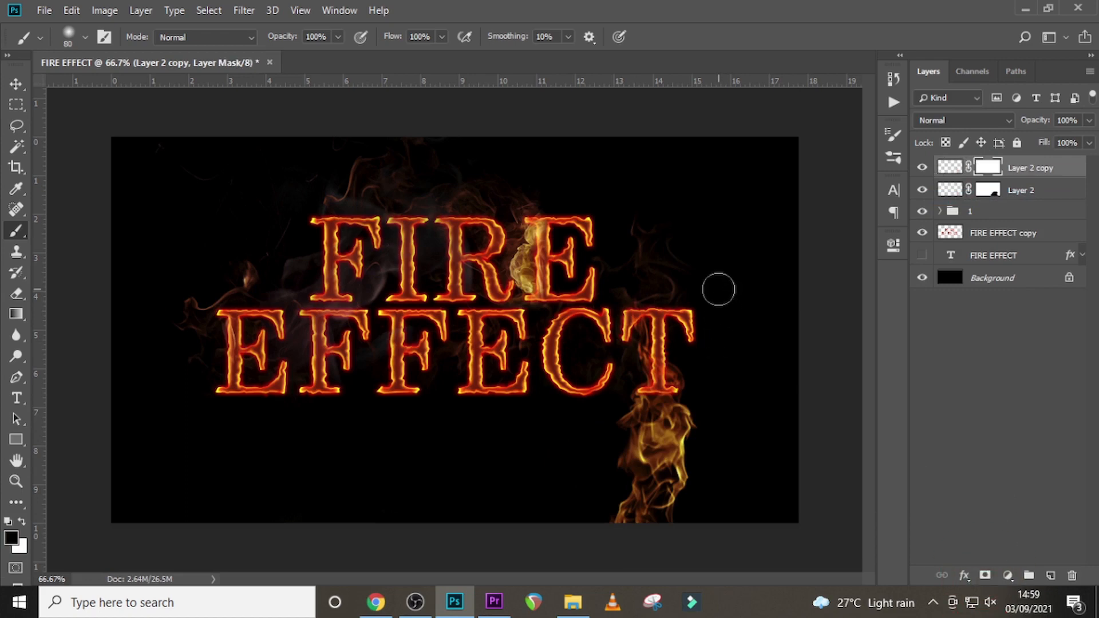
{"action": "key", "text": "v"}
{"action": "mouse_move", "coordinate": [655, 459]}
{"action": "left_mouse_down"}
{"action": "mouse_move", "coordinate": [514, 403]}
{"action": "mouse_move", "coordinate": [531, 399]}
{"action": "mouse_move", "coordinate": [554, 399]}
{"action": "mouse_move", "coordinate": [533, 475]}
{"action": "mouse_move", "coordinate": [545, 348]}
{"action": "left_mouse_up"}
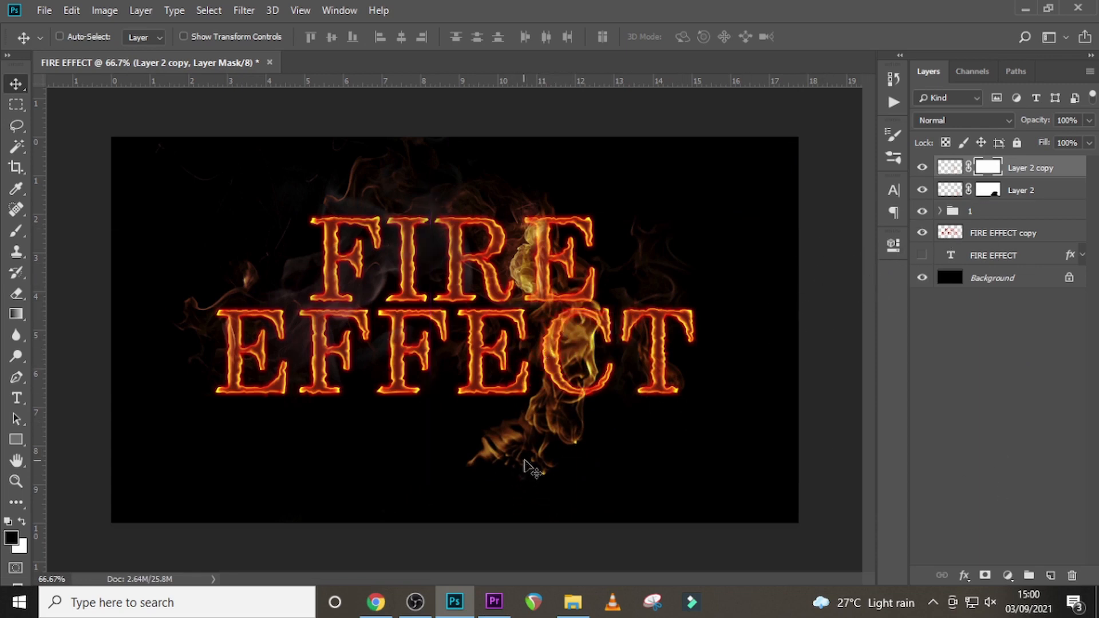
Mask out the copied flame below the text and inside the C
{"action": "key", "text": "b"}
{"action": "mouse_move", "coordinate": [407, 458]}
{"action": "left_mouse_down"}
{"action": "mouse_move", "coordinate": [423, 418]}
{"action": "mouse_move", "coordinate": [668, 454]}
{"action": "left_mouse_up"}
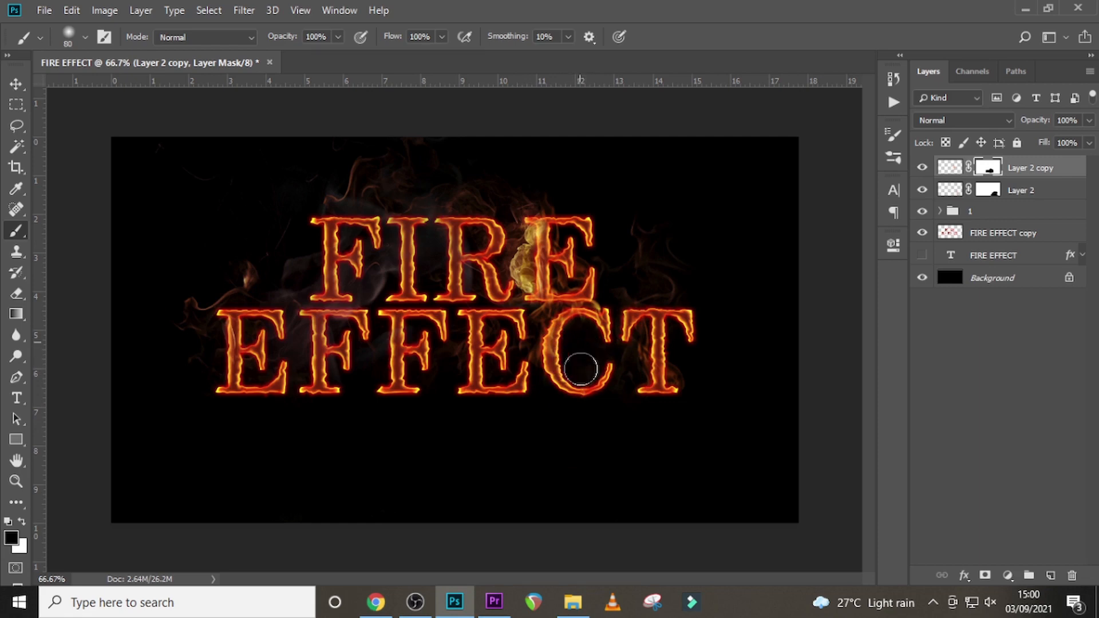
{"action": "left_click", "coordinate": [575, 366]}
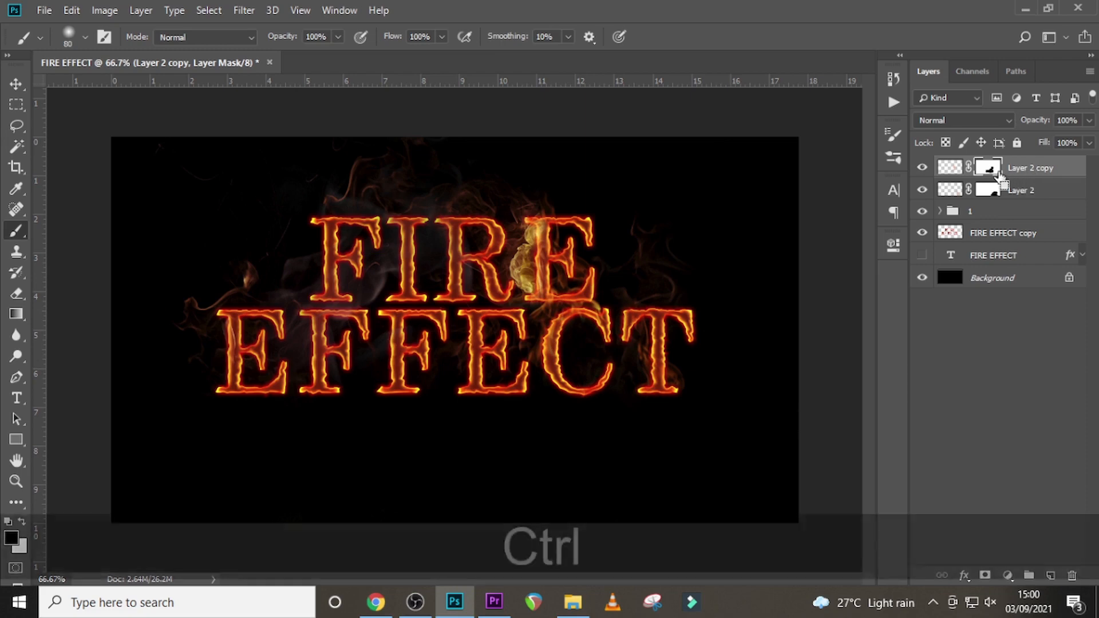
Duplicate the C's flame layer, shift the duplicate beneath the second F of EFFECT, and replace its mask with a blank one
{"action": "key", "text": "ctrl+j"}
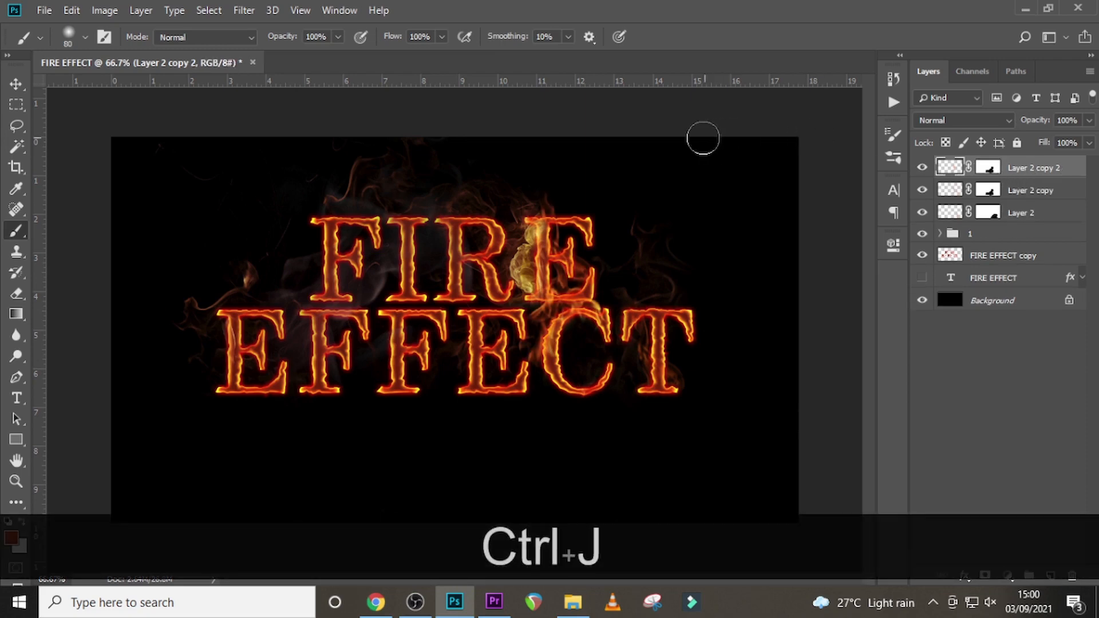
{"action": "key", "text": "v"}
{"action": "left_click_drag", "start_coordinate": [553, 328], "coordinate": [394, 405]}
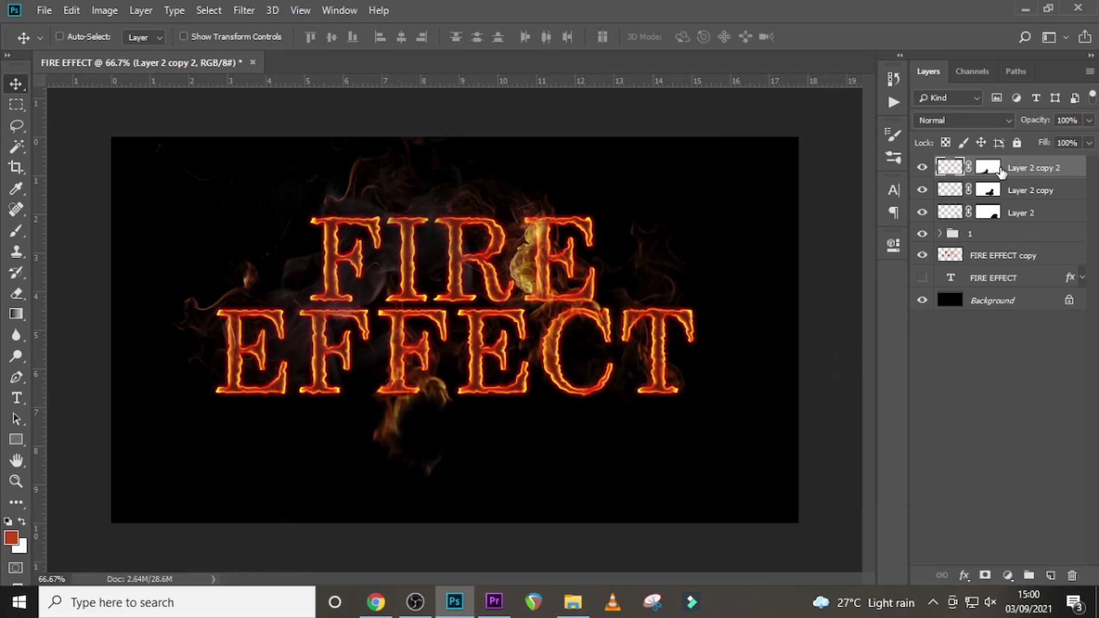
{"action": "right_click", "coordinate": [1001, 172]}
{"action": "left_click", "coordinate": [973, 198]}
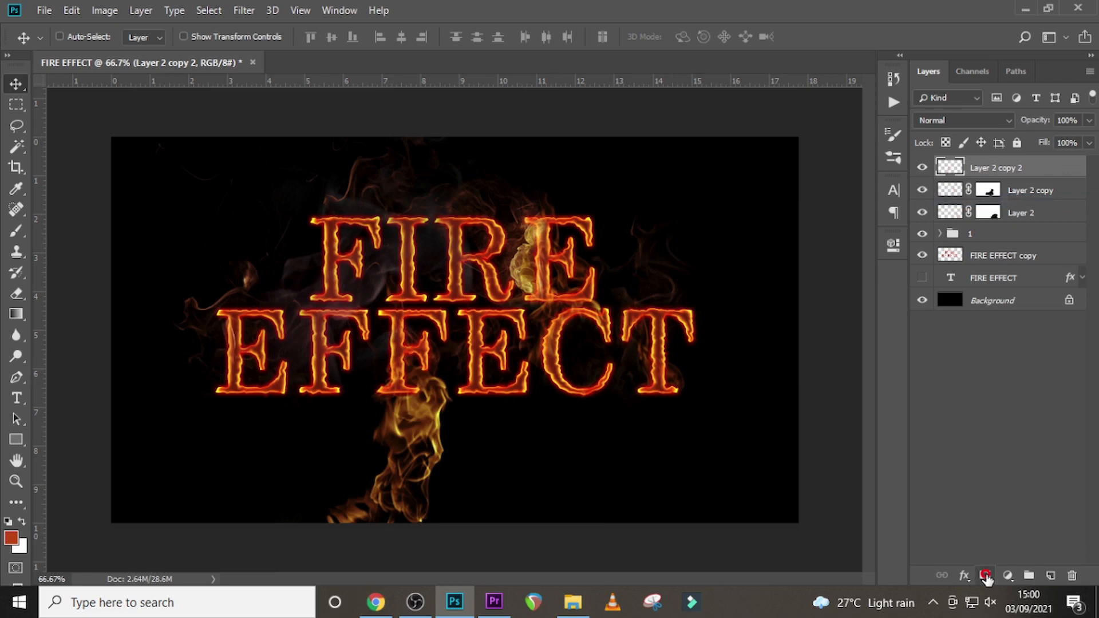
{"action": "left_click", "coordinate": [986, 576]}
Rotate the new flame copy to about 97° and place it across the Fs of EFFECT and the first F of FIRE
{"action": "left_click_drag", "start_coordinate": [435, 435], "coordinate": [344, 380]}
{"action": "key", "text": "ctrl+t"}
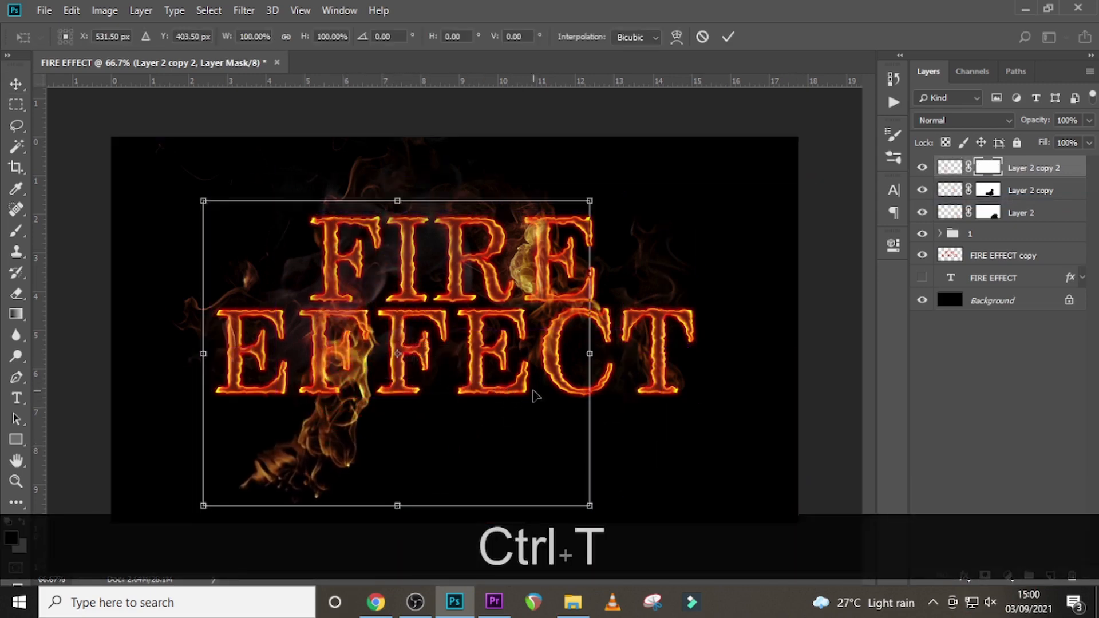
{"action": "left_click_drag", "start_coordinate": [535, 395], "coordinate": [524, 310]}
{"action": "left_click_drag", "start_coordinate": [689, 321], "coordinate": [612, 486]}
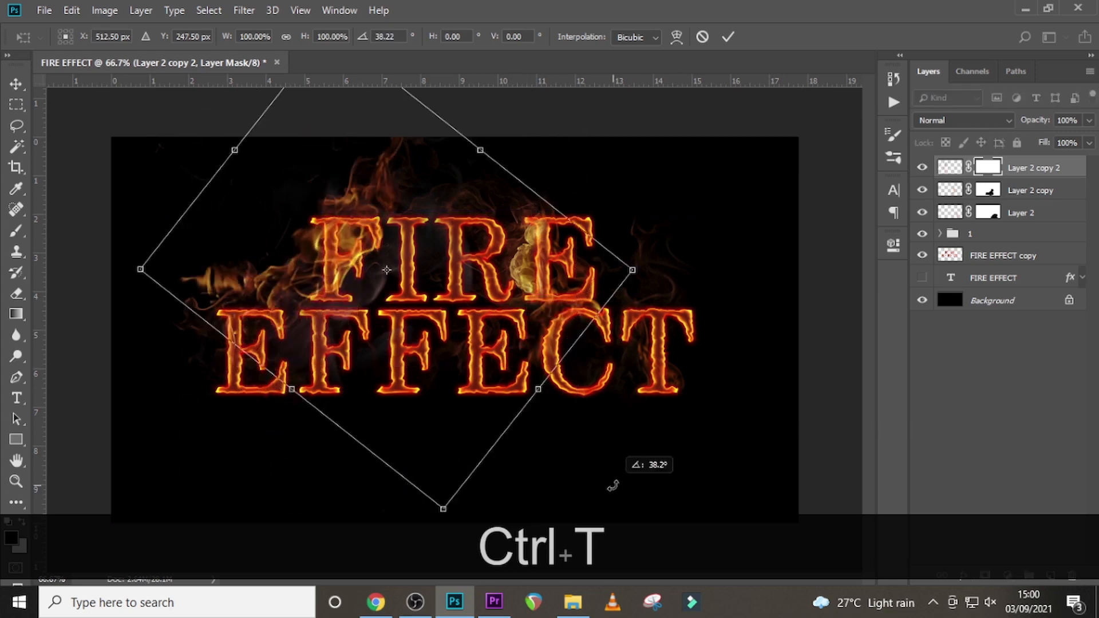
{"action": "left_click_drag", "start_coordinate": [412, 287], "coordinate": [386, 404]}
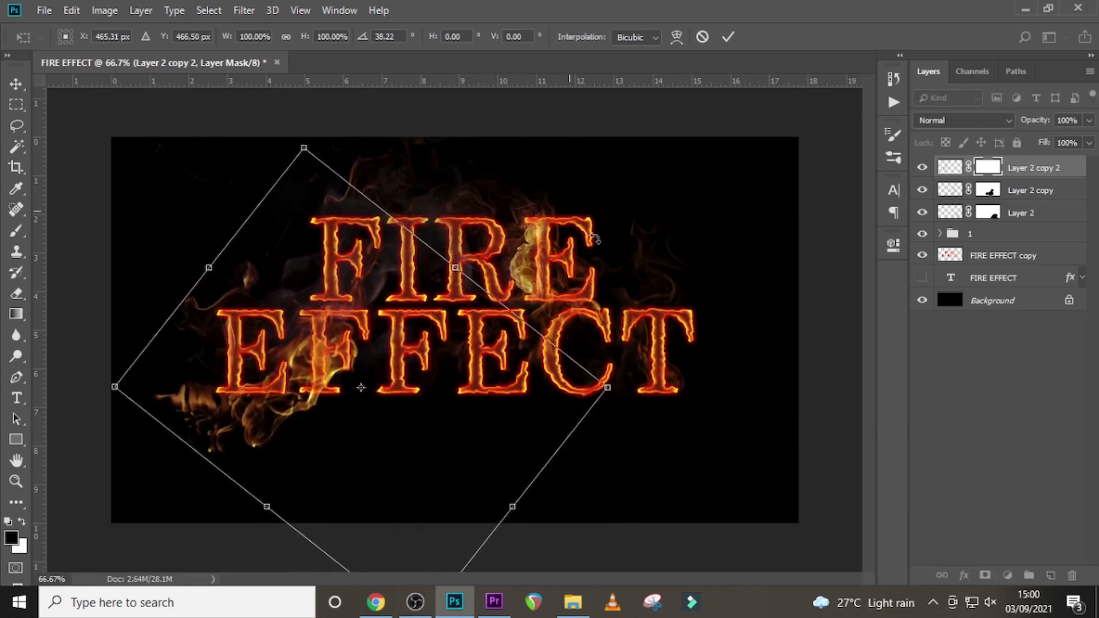
{"action": "left_click_drag", "start_coordinate": [595, 240], "coordinate": [627, 351]}
{"action": "left_click_drag", "start_coordinate": [398, 319], "coordinate": [563, 360]}
{"action": "left_click_drag", "start_coordinate": [641, 292], "coordinate": [687, 360]}
{"action": "left_click_drag", "start_coordinate": [513, 329], "coordinate": [416, 304]}
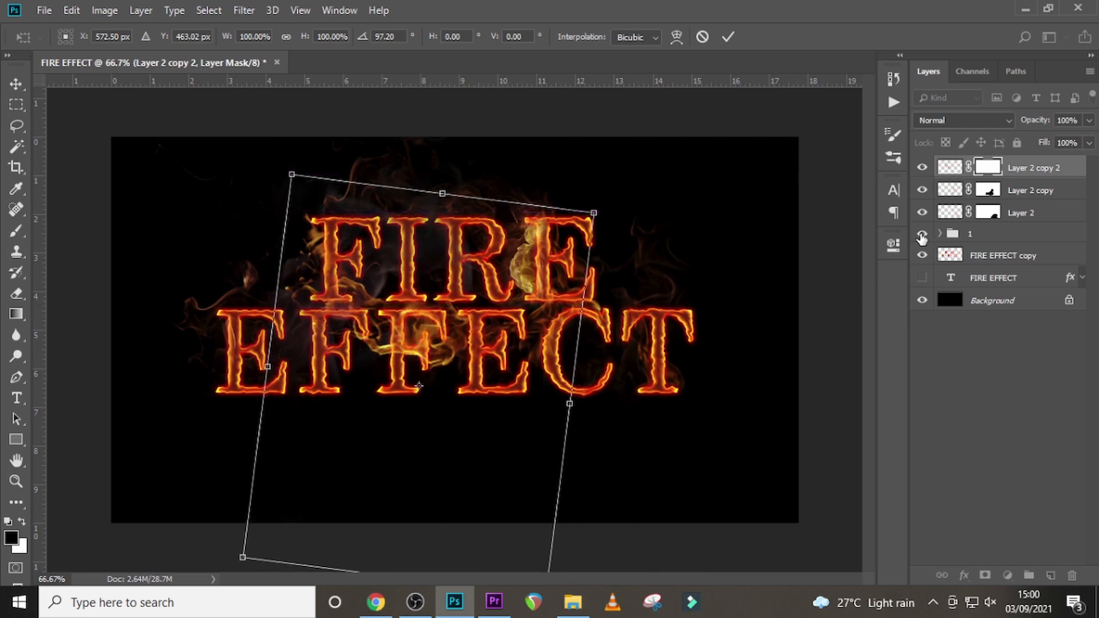
{"action": "key", "text": "Return"}
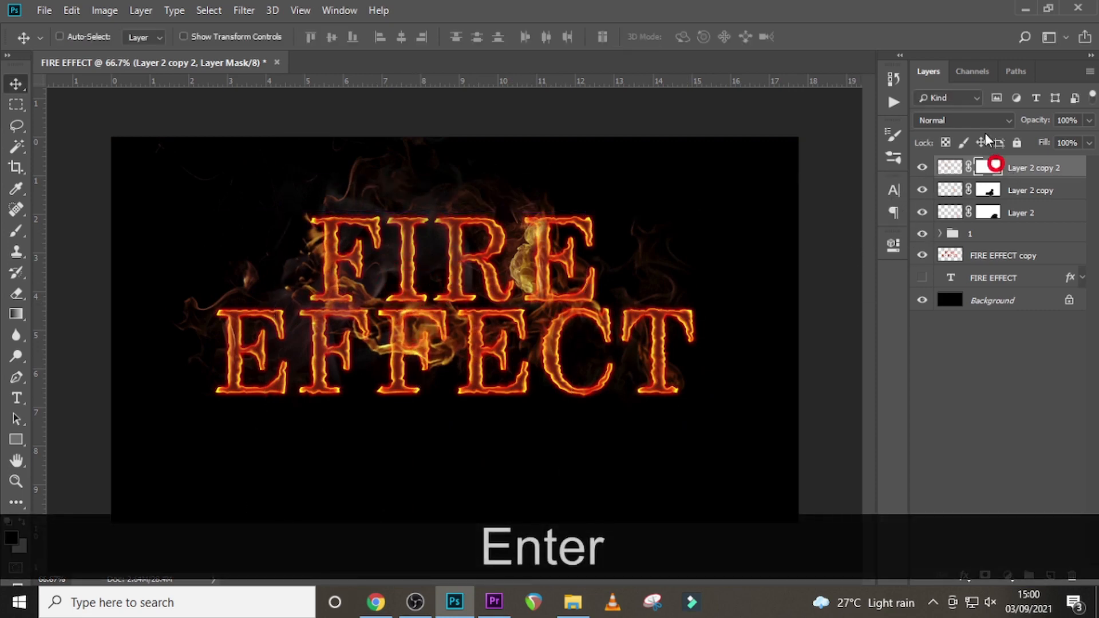
Enlarge the brush to 200 px and mask out the bright flame over the second F of EFFECT
{"action": "key", "text": "bracketright"}
{"action": "key", "text": "bracketright"}
{"action": "key", "text": "bracketright"}
{"action": "key", "text": "bracketright"}
{"action": "key", "text": "bracketright"}
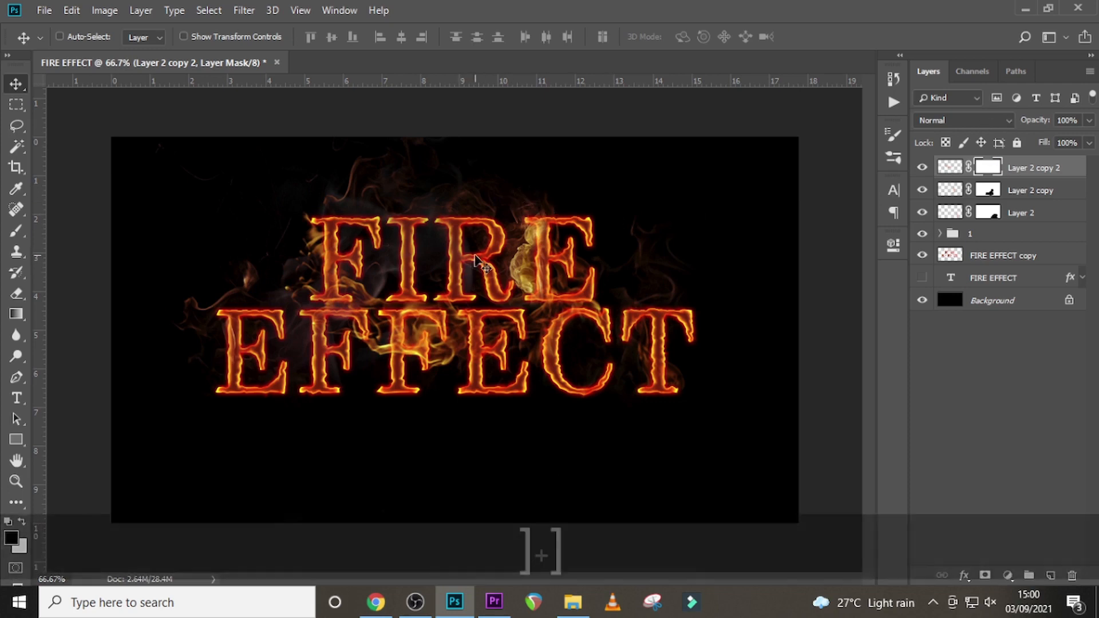
{"action": "key", "text": "b"}
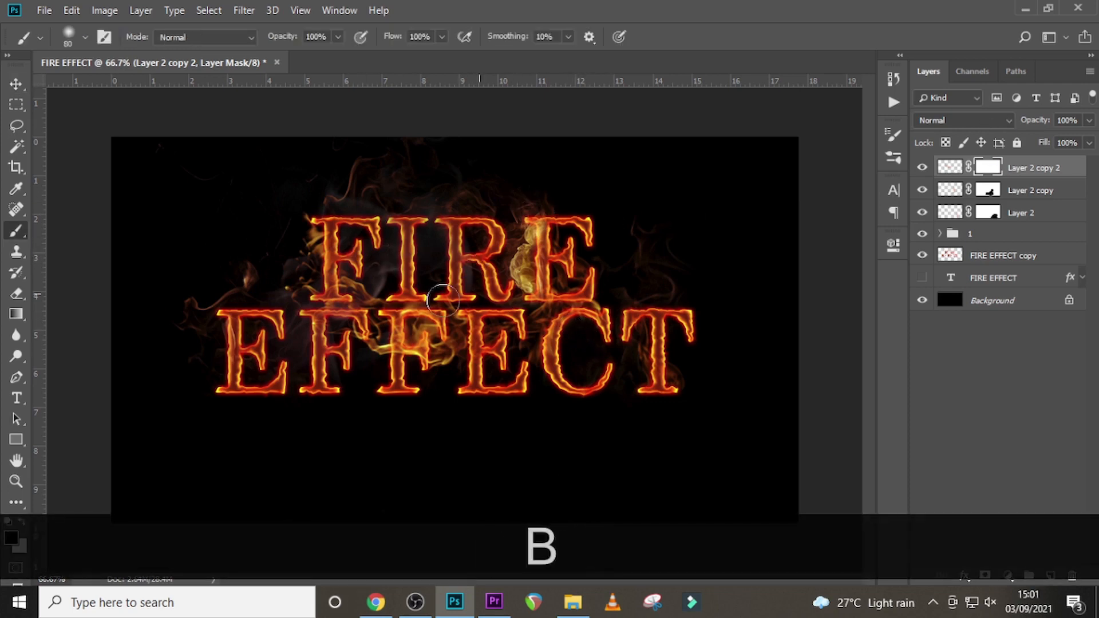
{"action": "key", "text": "bracketright"}
{"action": "key", "text": "bracketright"}
{"action": "key", "text": "bracketright"}
{"action": "key", "text": "bracketright"}
{"action": "key", "text": "bracketright"}
{"action": "key", "text": "bracketright"}
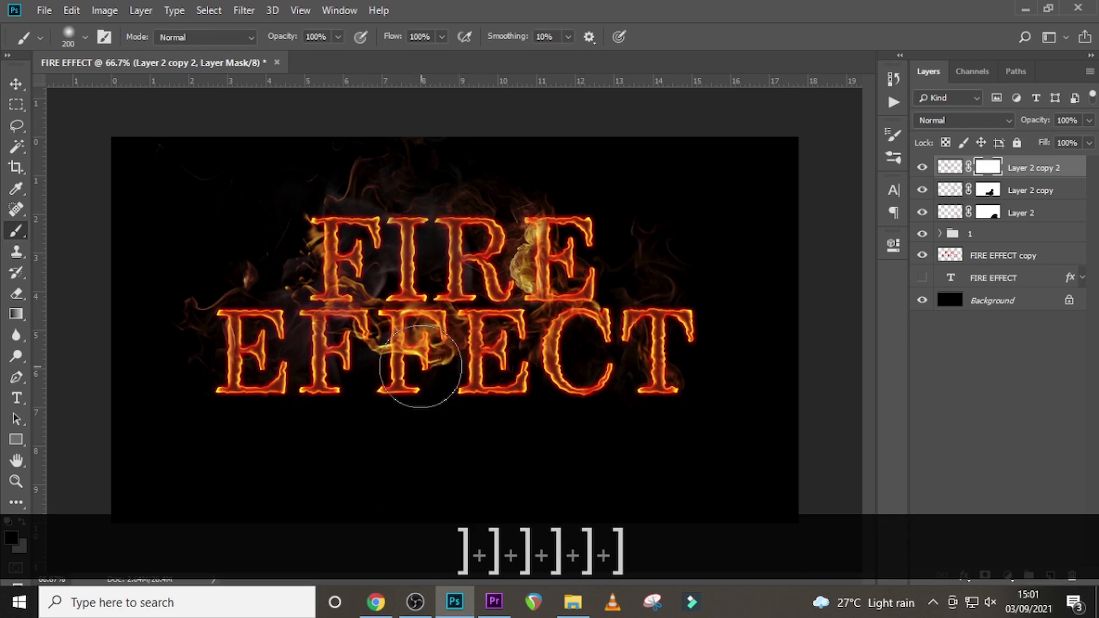
{"action": "mouse_move", "coordinate": [461, 332]}
{"action": "left_mouse_down"}
{"action": "mouse_move", "coordinate": [392, 349]}
{"action": "mouse_move", "coordinate": [429, 335]}
{"action": "mouse_move", "coordinate": [401, 320]}
{"action": "mouse_move", "coordinate": [394, 345]}
{"action": "left_mouse_up"}
Reduce the brush to 100 px, mask out leftover flame between the two text lines, and set the brush to 80 px
{"action": "key", "text": "bracketleft"}
{"action": "key", "text": "bracketleft"}
{"action": "key", "text": "bracketleft"}
{"action": "key", "text": "bracketleft"}
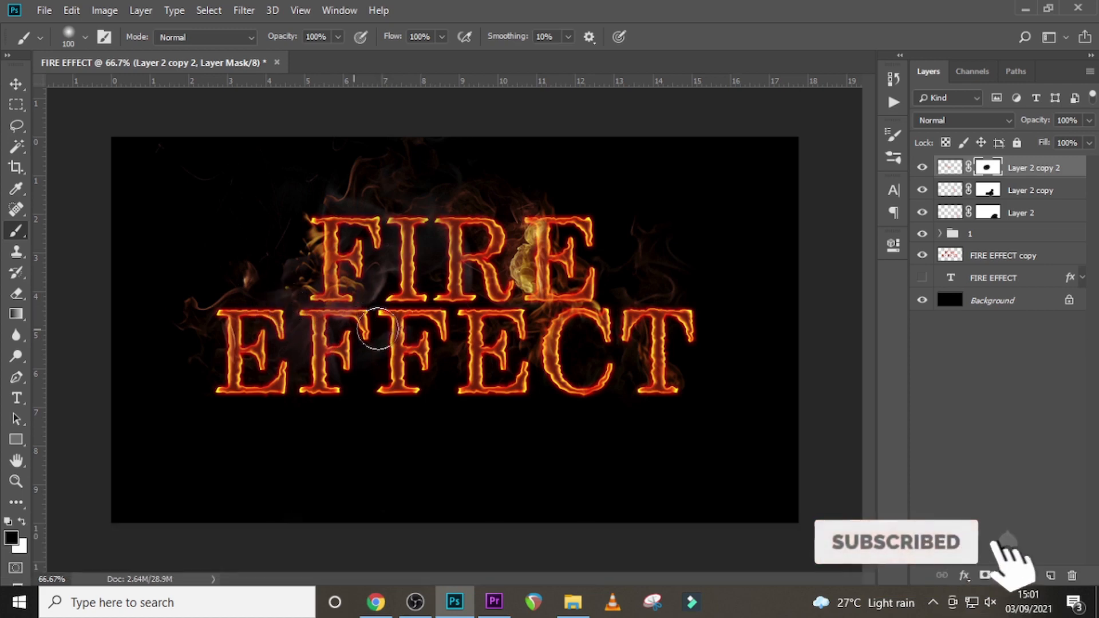
{"action": "left_click", "coordinate": [397, 287]}
{"action": "key", "text": "bracketright"}
{"action": "key", "text": "bracketright"}
{"action": "key", "text": "bracketleft"}
{"action": "key", "text": "bracketleft"}
{"action": "key", "text": "bracketleft"}
{"action": "key", "text": "bracketleft"}
{"action": "key", "text": "bracketleft"}
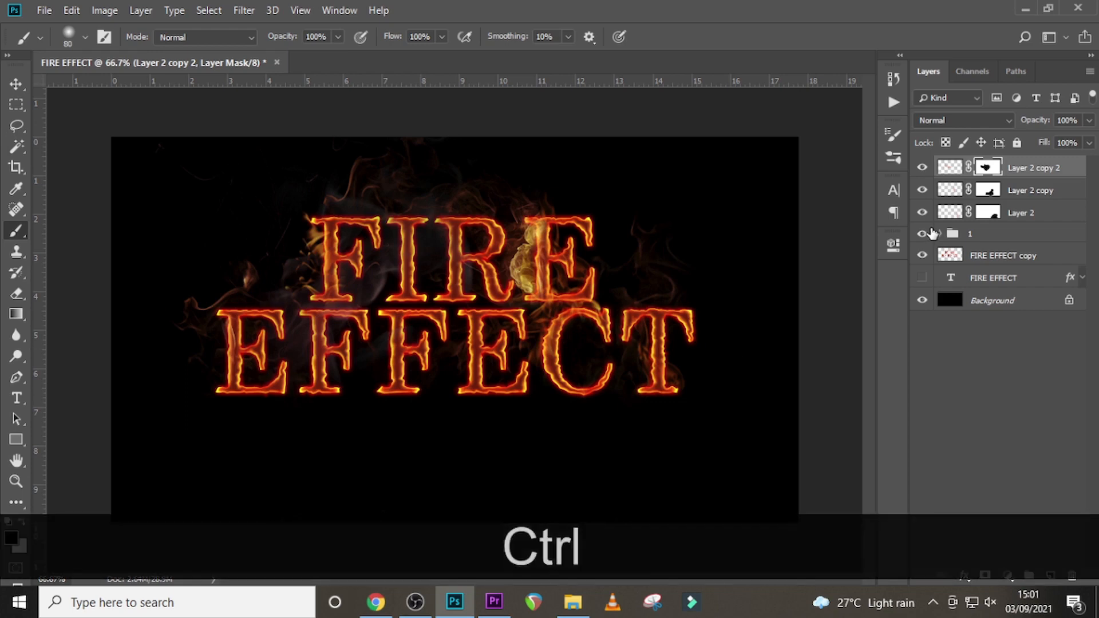
Duplicate the rotated flame layer, move the duplicate below the text, and replace its mask with a blank one
{"action": "key", "text": "ctrl+j"}
{"action": "key", "text": "v"}
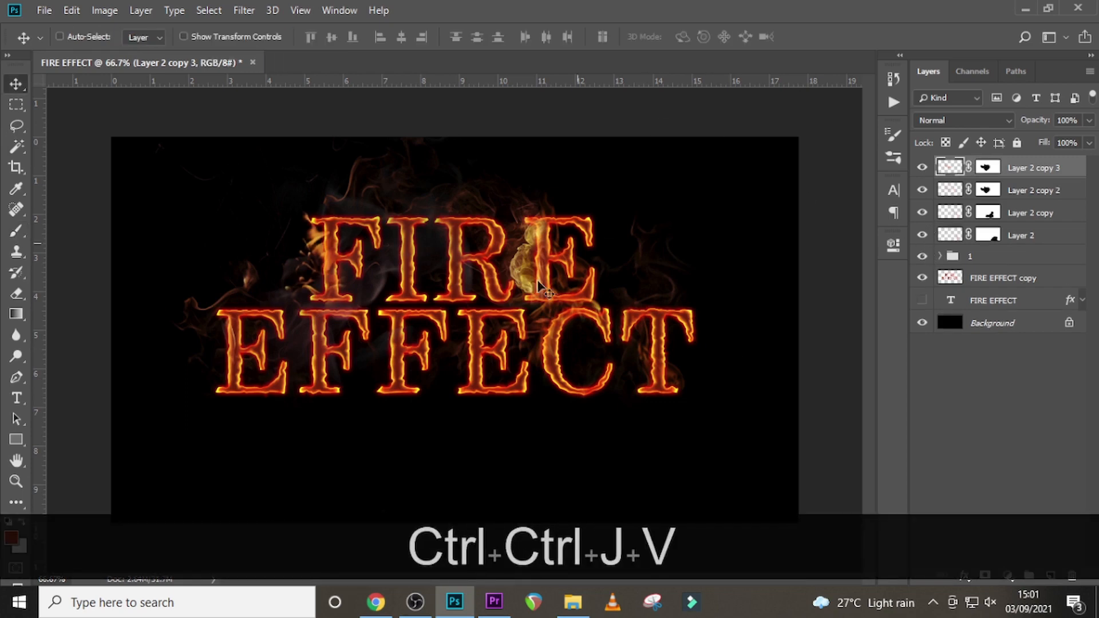
{"action": "left_click_drag", "start_coordinate": [516, 292], "coordinate": [557, 402]}
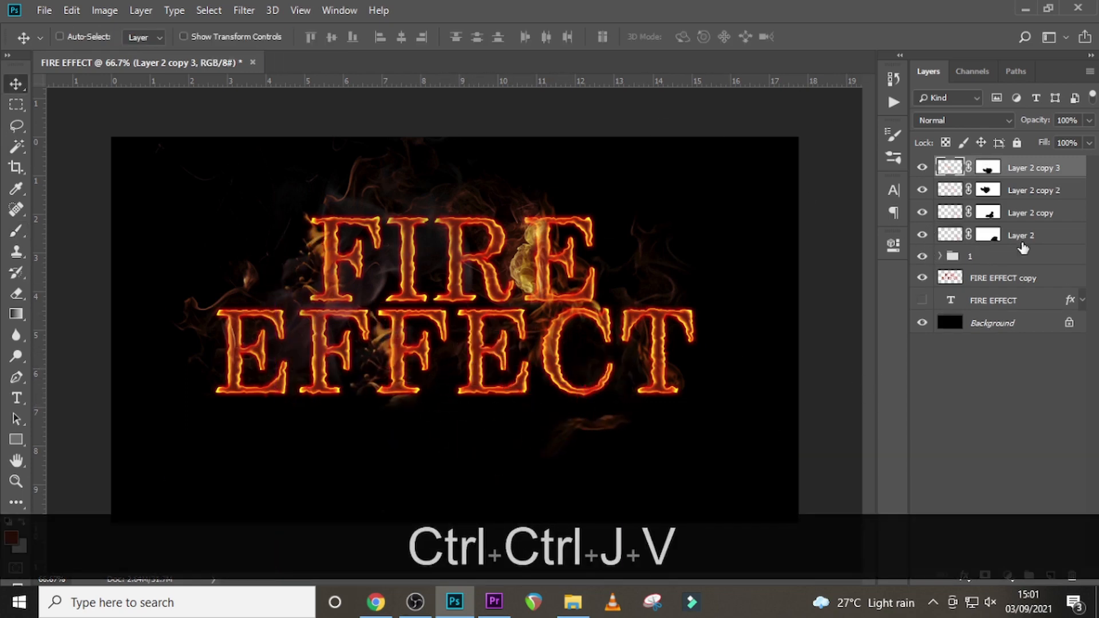
{"action": "right_click", "coordinate": [987, 167]}
{"action": "left_click", "coordinate": [966, 201]}
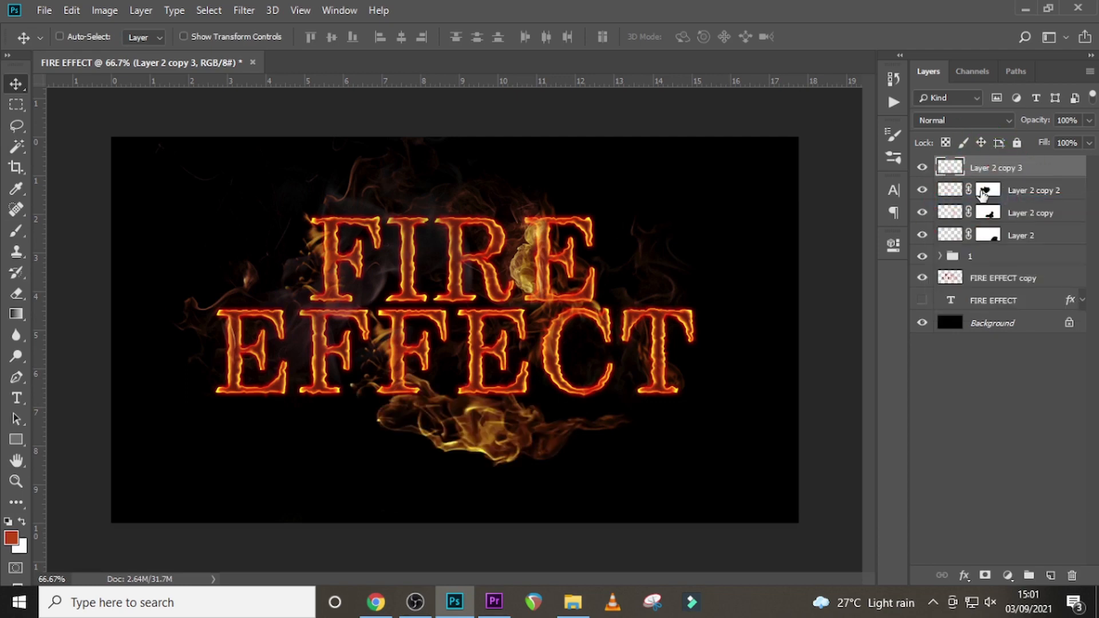
{"action": "left_click", "coordinate": [985, 575]}
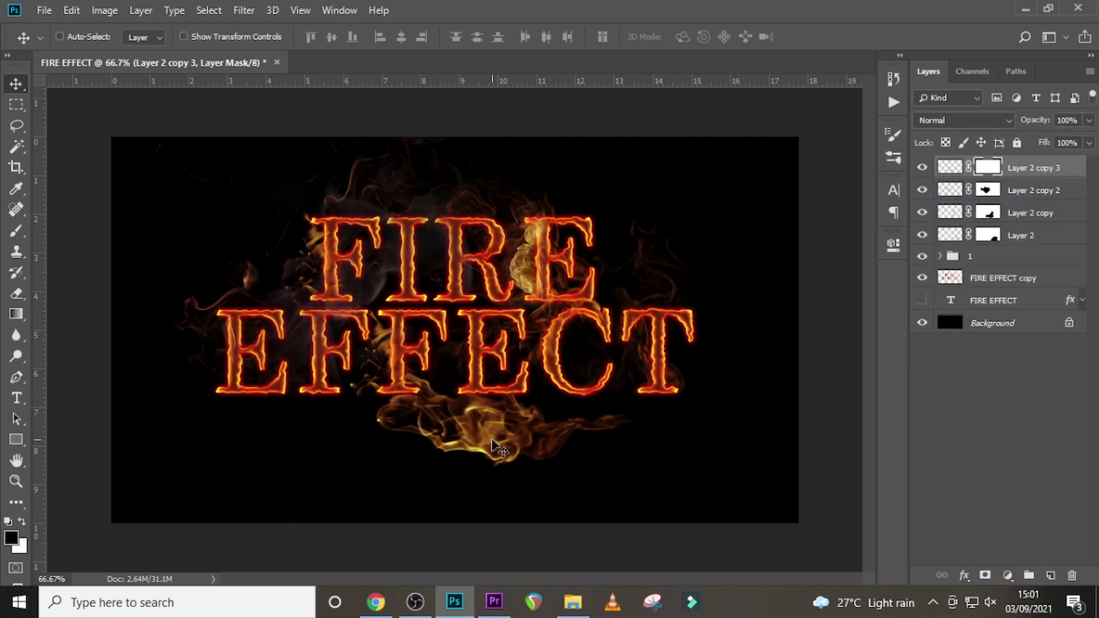
Rotate the duplicated flame to about -82° and position it over the F of FIRE and the first letters of EFFECT
{"action": "left_click_drag", "start_coordinate": [498, 441], "coordinate": [412, 413]}
{"action": "key", "text": "ctrl+t"}
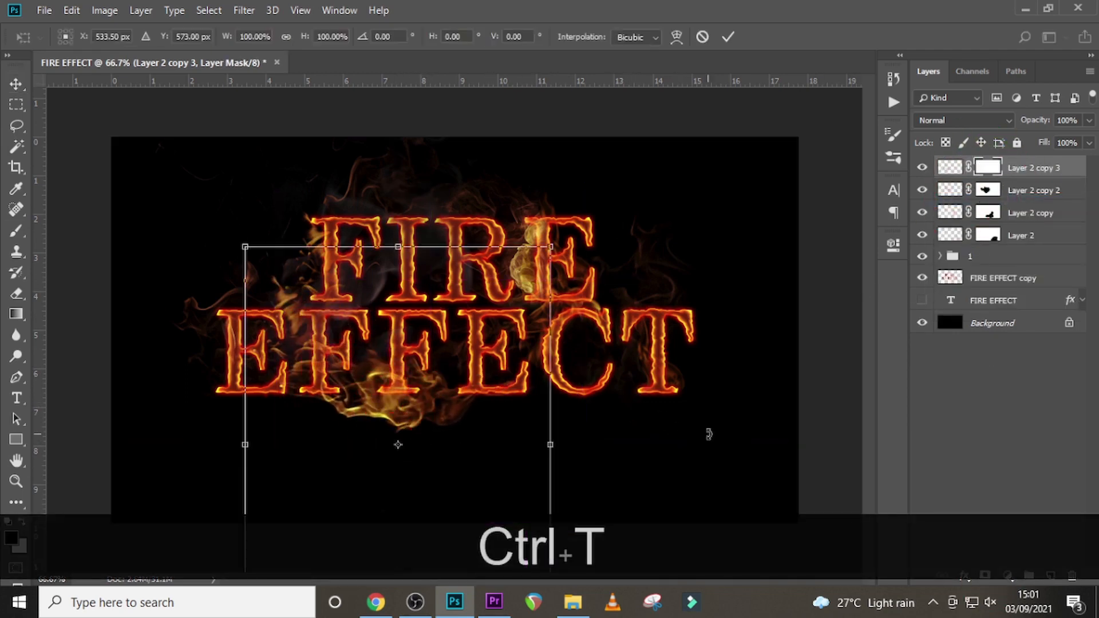
{"action": "left_click_drag", "start_coordinate": [709, 435], "coordinate": [416, 222]}
{"action": "left_click_drag", "start_coordinate": [495, 425], "coordinate": [474, 367]}
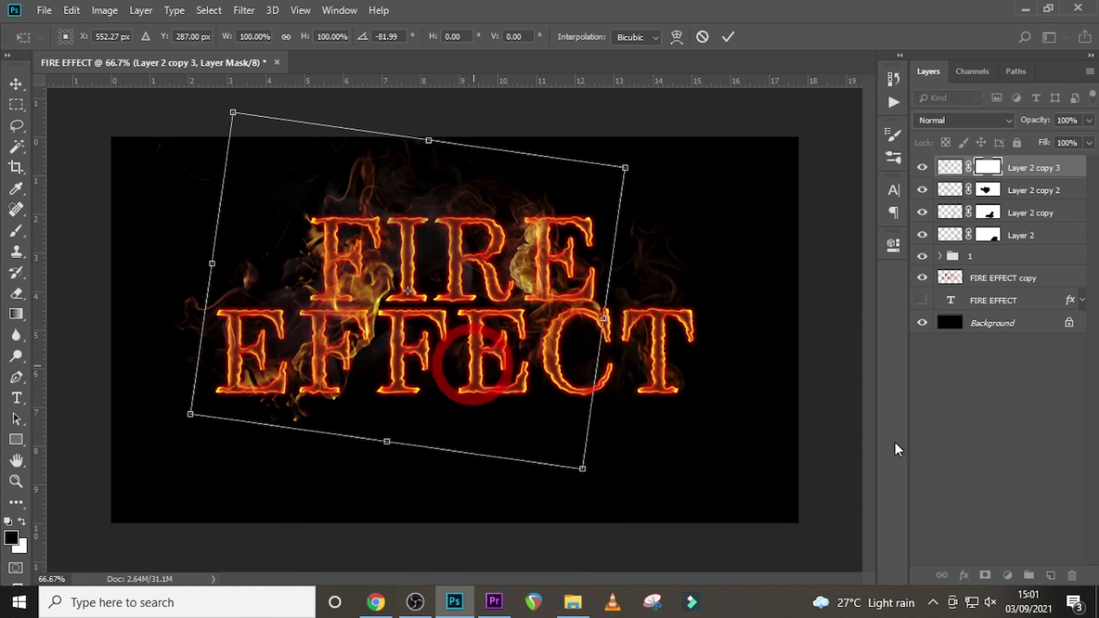
{"action": "key", "text": "Return"}
Enlarge the brush, mask out the bright flame over the F of FIRE and the start of EFFECT, and set the brush to 80 px
{"action": "key", "text": "b"}
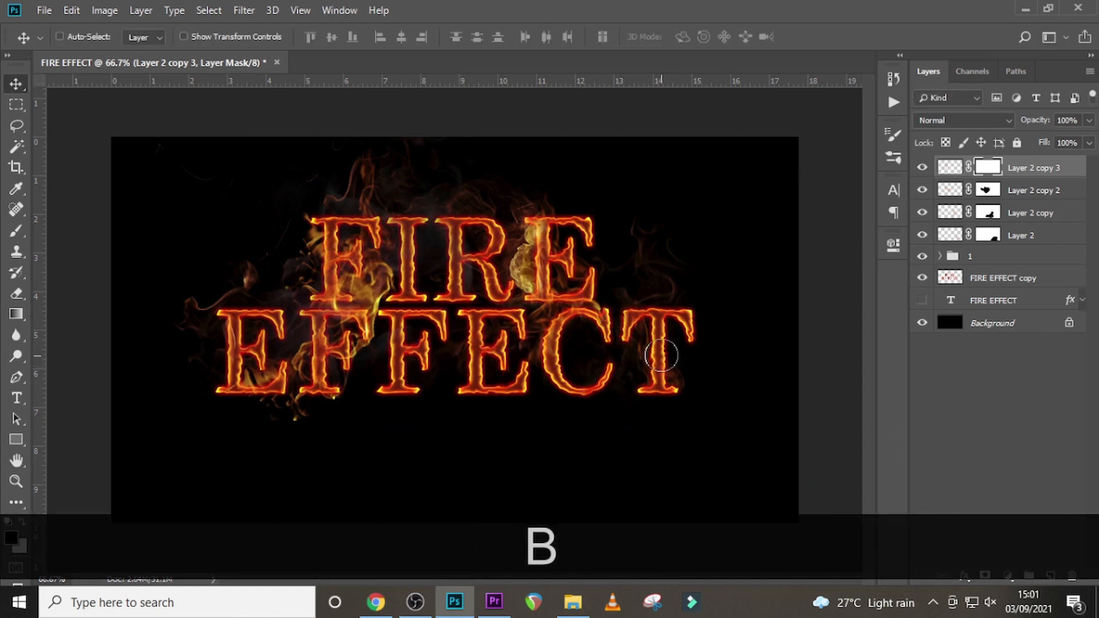
{"action": "key", "text": "bracketright"}
{"action": "key", "text": "bracketright"}
{"action": "key", "text": "bracketright"}
{"action": "key", "text": "bracketright"}
{"action": "key", "text": "bracketright"}
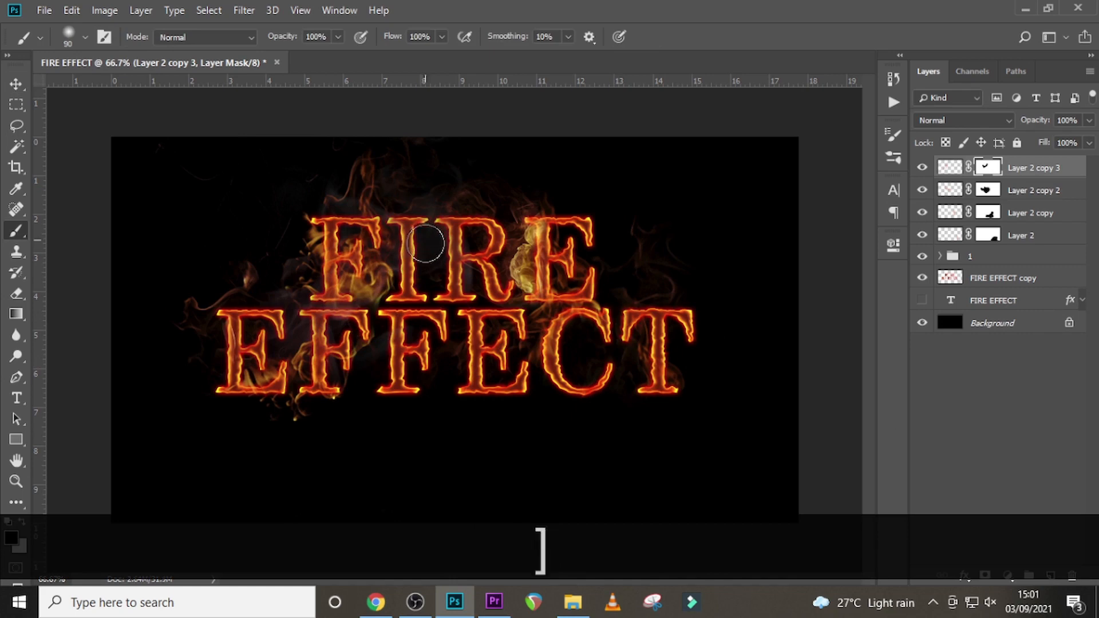
{"action": "mouse_move", "coordinate": [276, 245]}
{"action": "left_mouse_down"}
{"action": "mouse_move", "coordinate": [247, 263]}
{"action": "mouse_move", "coordinate": [403, 331]}
{"action": "mouse_move", "coordinate": [350, 322]}
{"action": "mouse_move", "coordinate": [371, 331]}
{"action": "mouse_move", "coordinate": [321, 421]}
{"action": "mouse_move", "coordinate": [374, 427]}
{"action": "left_mouse_up"}
{"action": "key", "text": "bracketleft"}
{"action": "key", "text": "bracketleft"}
{"action": "key", "text": "bracketleft"}
{"action": "key", "text": "bracketleft"}
{"action": "key", "text": "bracketleft"}
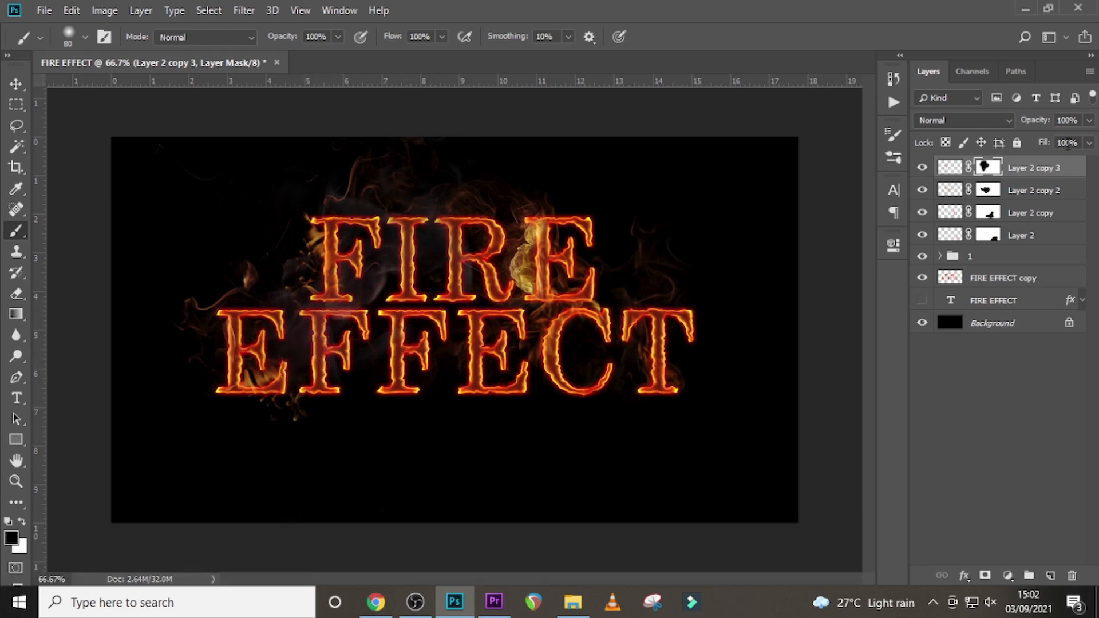
Group the four Layer 2 flame layers and name the group 2
{"action": "left_click", "coordinate": [1031, 236], "text": "shift"}
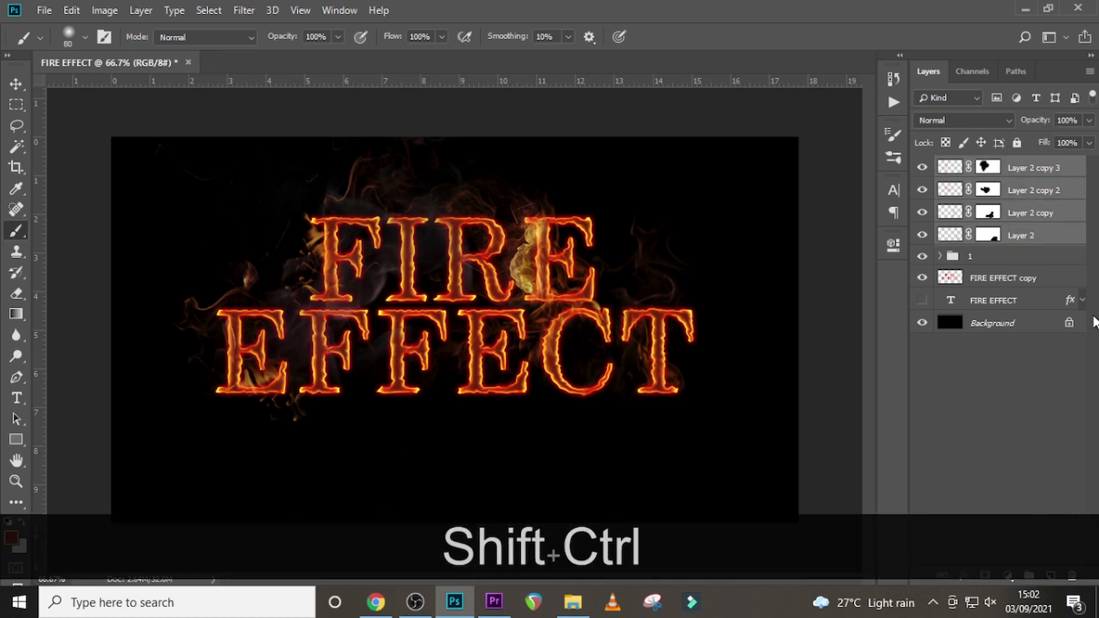
{"action": "key", "text": "shift+ctrl+g"}
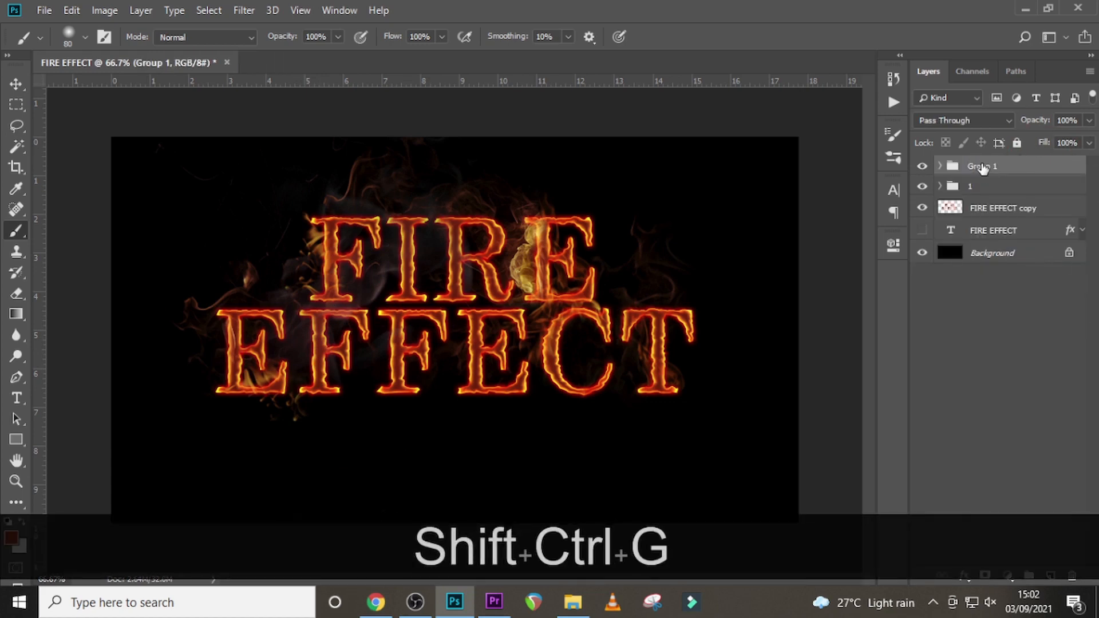
{"action": "type", "text": "2"}
{"action": "key", "text": "Return"}
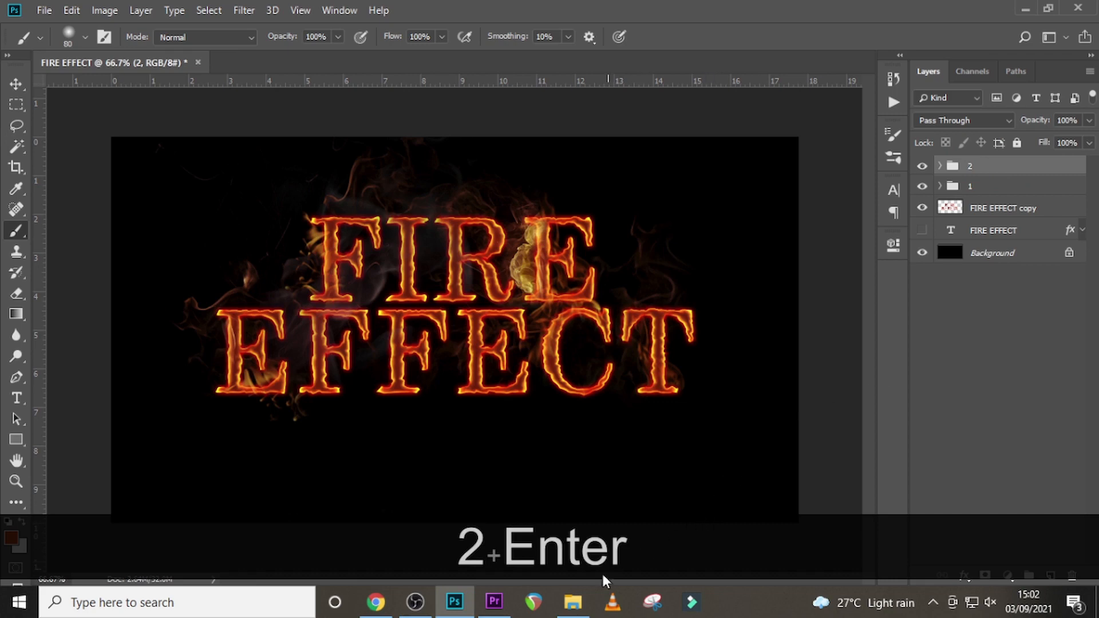
Place the fire image 61321650ca389.jpg from the U13 folder into the FIRE EFFECT document
{"action": "left_click", "coordinate": [572, 601]}
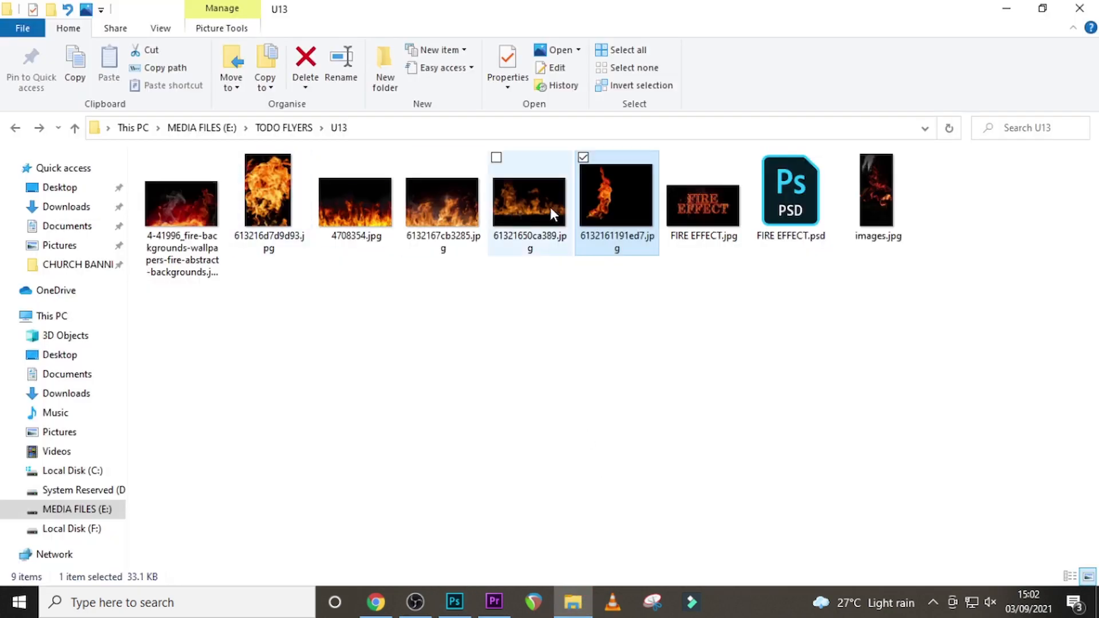
{"action": "left_click", "coordinate": [542, 196]}
{"action": "left_click_drag", "start_coordinate": [543, 198], "coordinate": [716, 509]}
{"action": "key", "text": "alt+shift+Return"}
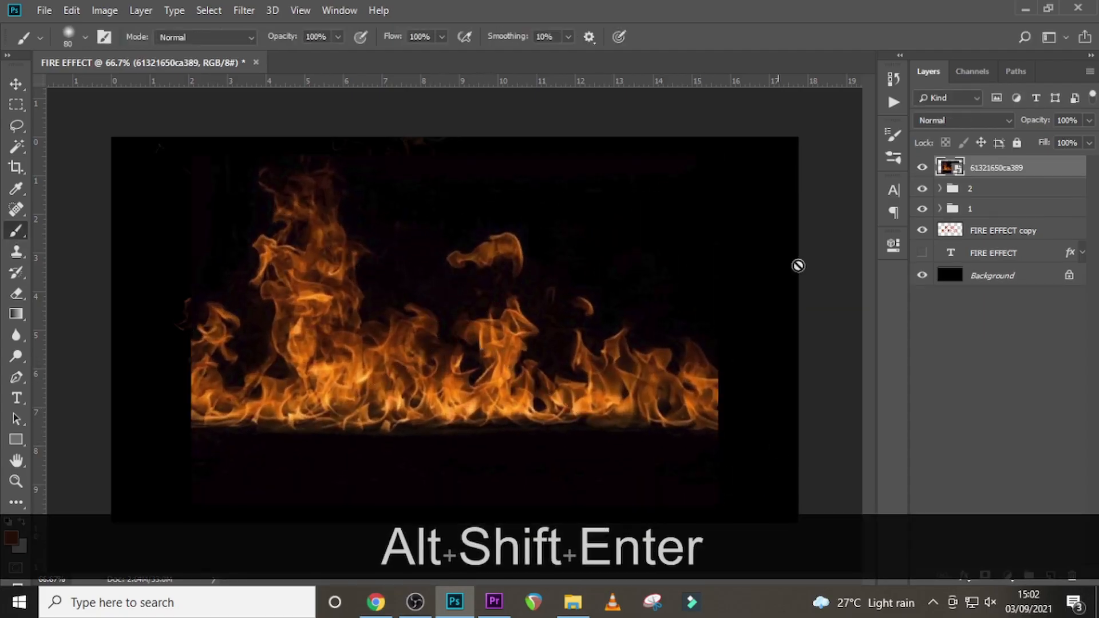
Extract the flames onto a new layer using the Green channel as the selection, and delete the placed fire image
{"action": "left_click", "coordinate": [966, 71]}
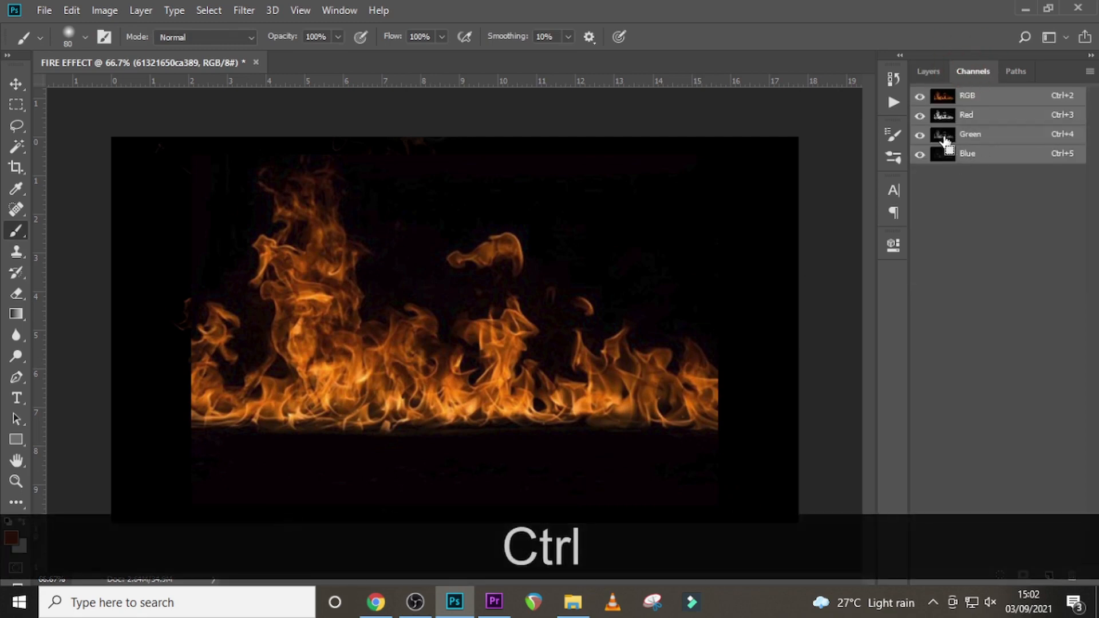
{"action": "left_click", "coordinate": [943, 137], "text": "ctrl"}
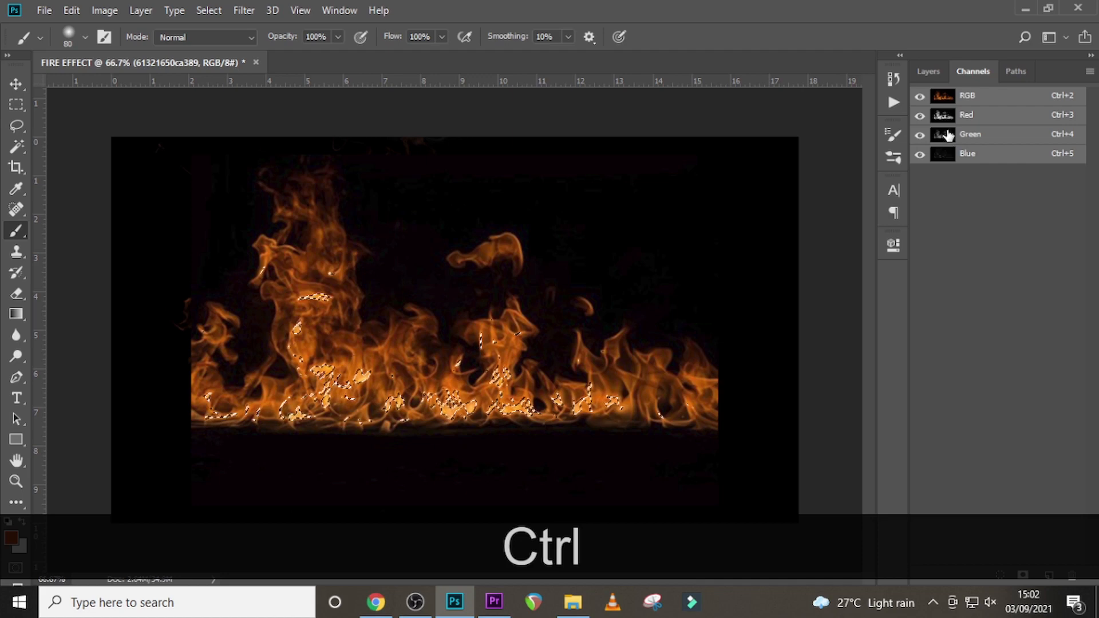
{"action": "left_click", "coordinate": [926, 73]}
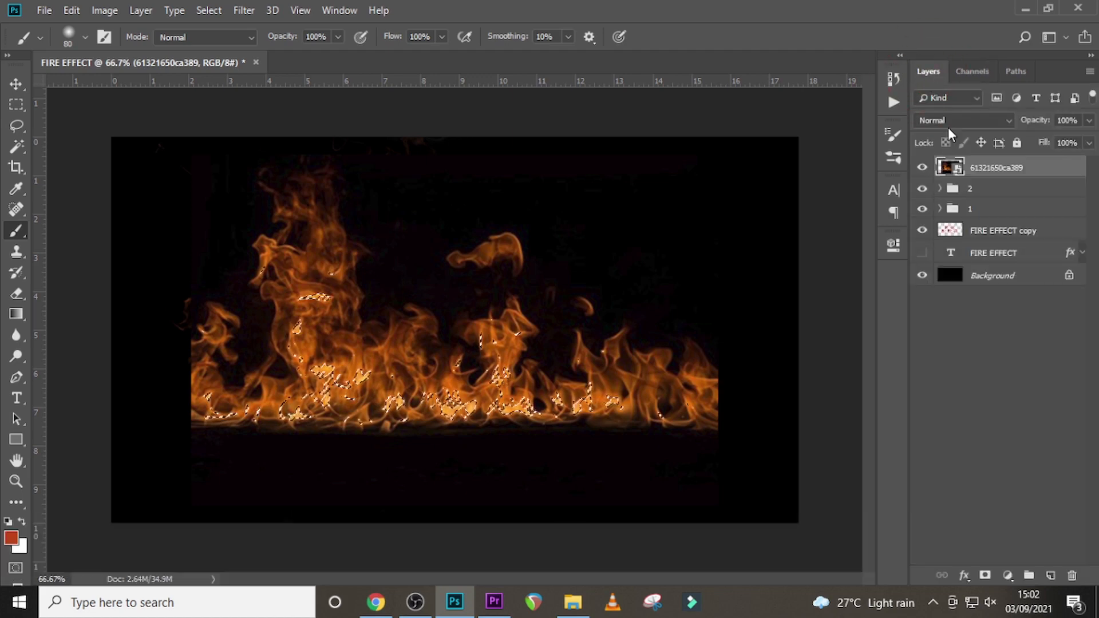
{"action": "key", "text": "ctrl+j"}
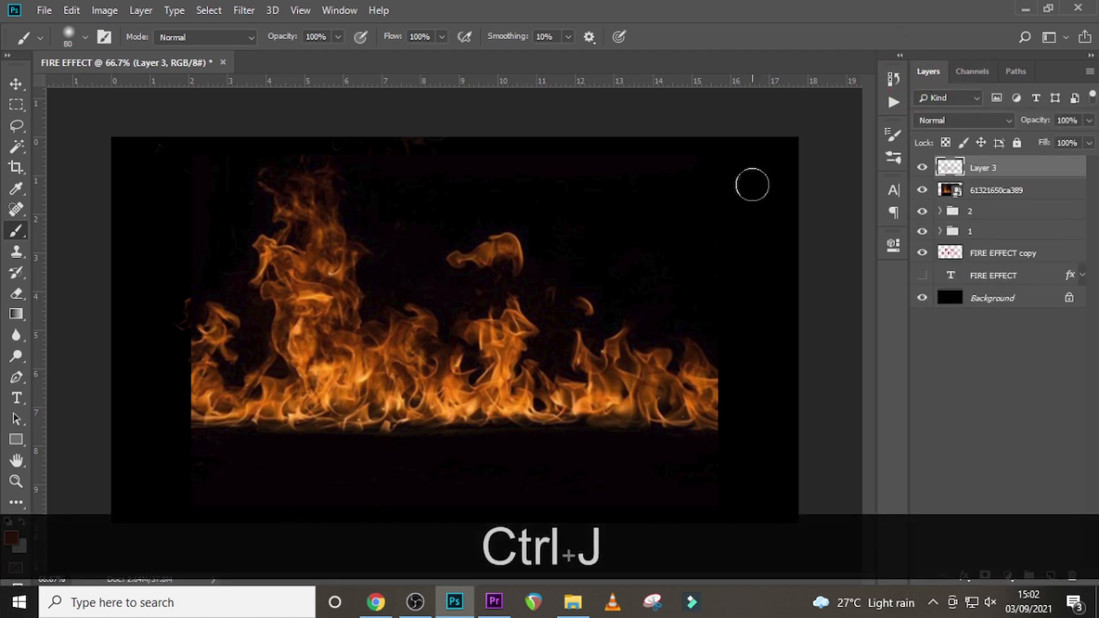
{"action": "left_click", "coordinate": [972, 196]}
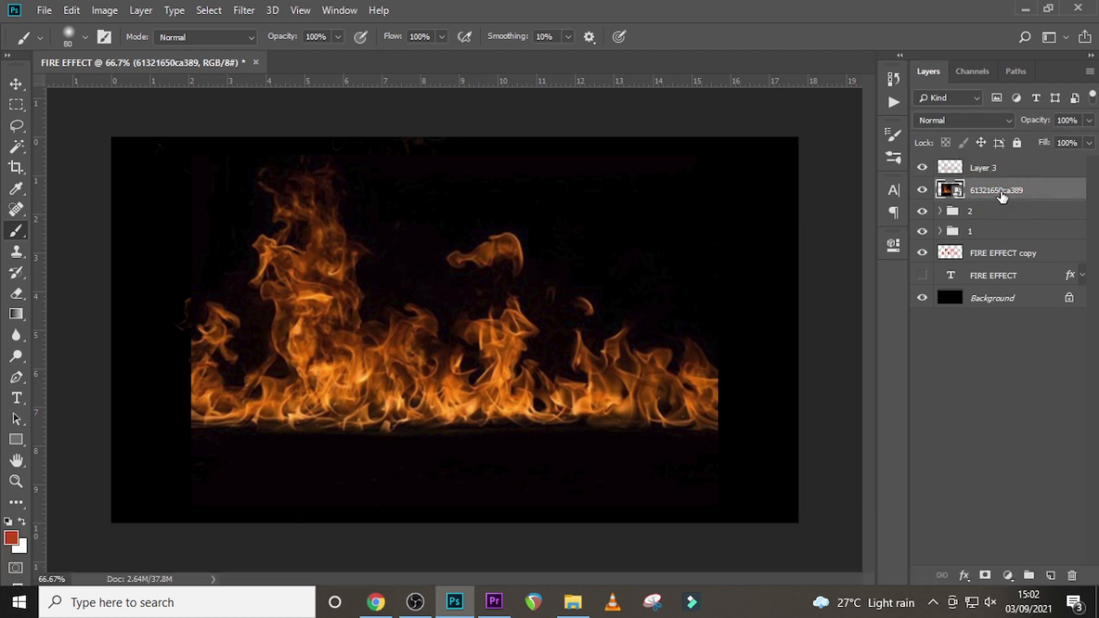
{"action": "key", "text": "Delete"}
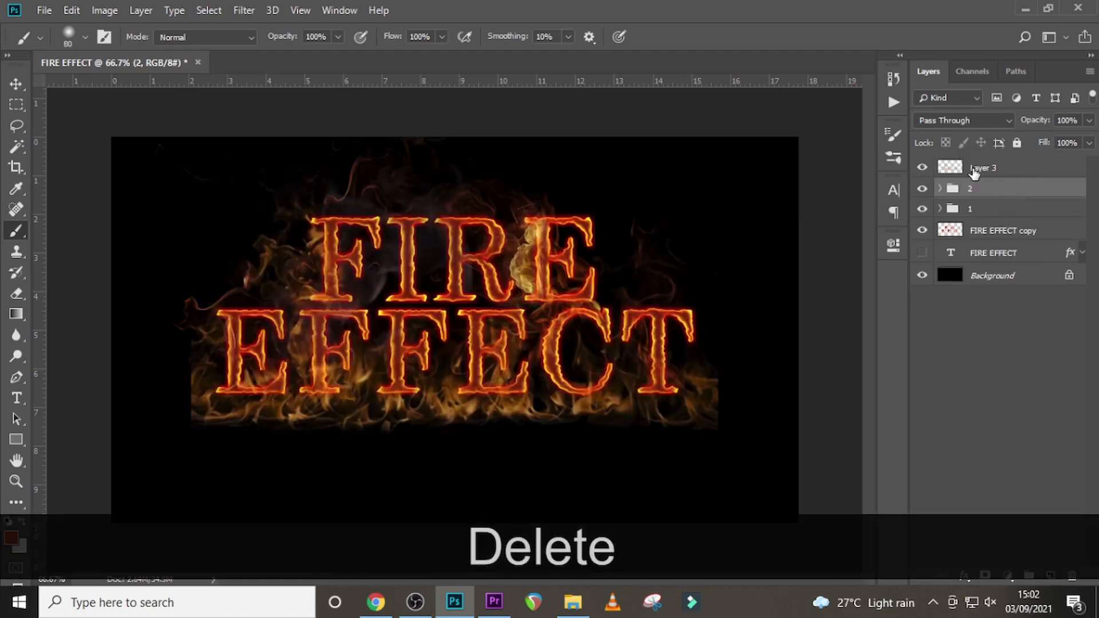
{"action": "key", "text": "v"}
{"action": "left_click_drag", "start_coordinate": [501, 294], "coordinate": [483, 413]}
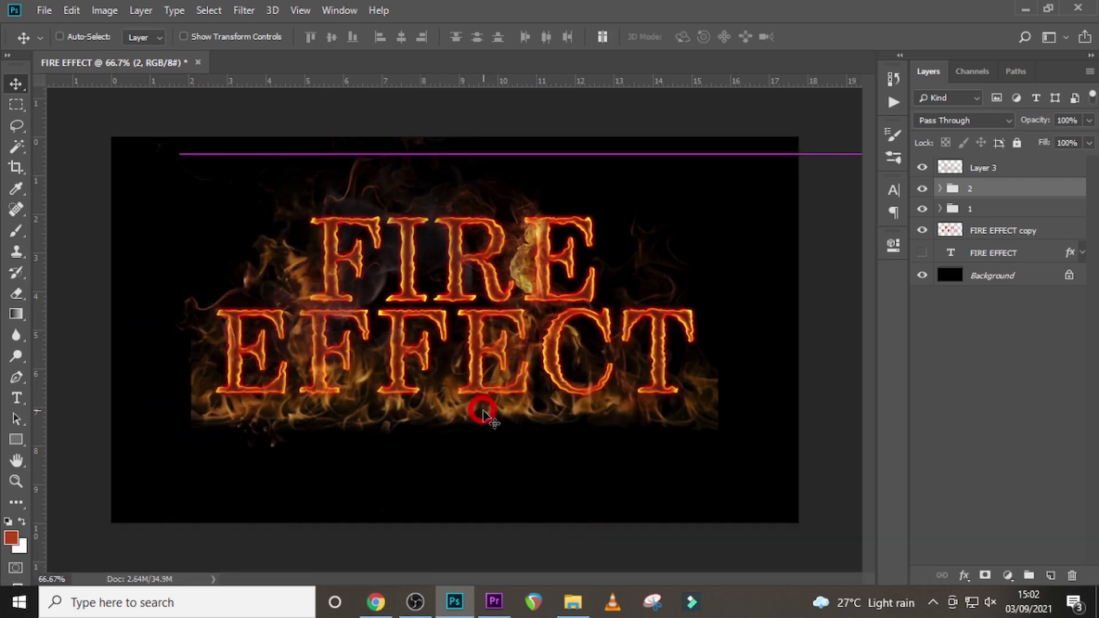
{"action": "key", "text": "ctrl+z"}
Shift the extracted flame layer to the right along the base of EFFECT and add a layer mask to it
{"action": "left_click", "coordinate": [980, 169]}
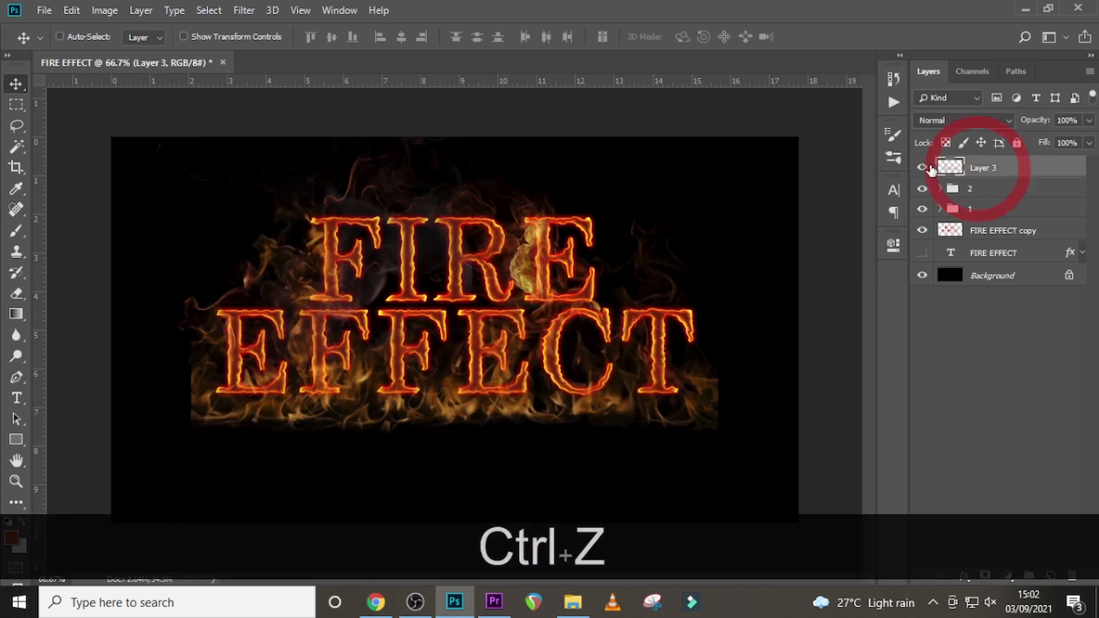
{"action": "left_click_drag", "start_coordinate": [404, 348], "coordinate": [401, 412]}
{"action": "mouse_move", "coordinate": [422, 420]}
{"action": "left_mouse_down"}
{"action": "mouse_move", "coordinate": [433, 309]}
{"action": "mouse_move", "coordinate": [414, 397]}
{"action": "mouse_move", "coordinate": [382, 402]}
{"action": "mouse_move", "coordinate": [396, 410]}
{"action": "mouse_move", "coordinate": [354, 439]}
{"action": "mouse_move", "coordinate": [363, 458]}
{"action": "mouse_move", "coordinate": [400, 468]}
{"action": "mouse_move", "coordinate": [491, 461]}
{"action": "mouse_move", "coordinate": [514, 428]}
{"action": "mouse_move", "coordinate": [476, 325]}
{"action": "mouse_move", "coordinate": [379, 318]}
{"action": "mouse_move", "coordinate": [277, 331]}
{"action": "mouse_move", "coordinate": [615, 443]}
{"action": "mouse_move", "coordinate": [518, 386]}
{"action": "mouse_move", "coordinate": [504, 395]}
{"action": "mouse_move", "coordinate": [502, 420]}
{"action": "mouse_move", "coordinate": [478, 427]}
{"action": "mouse_move", "coordinate": [441, 400]}
{"action": "mouse_move", "coordinate": [413, 410]}
{"action": "mouse_move", "coordinate": [431, 428]}
{"action": "left_mouse_up"}
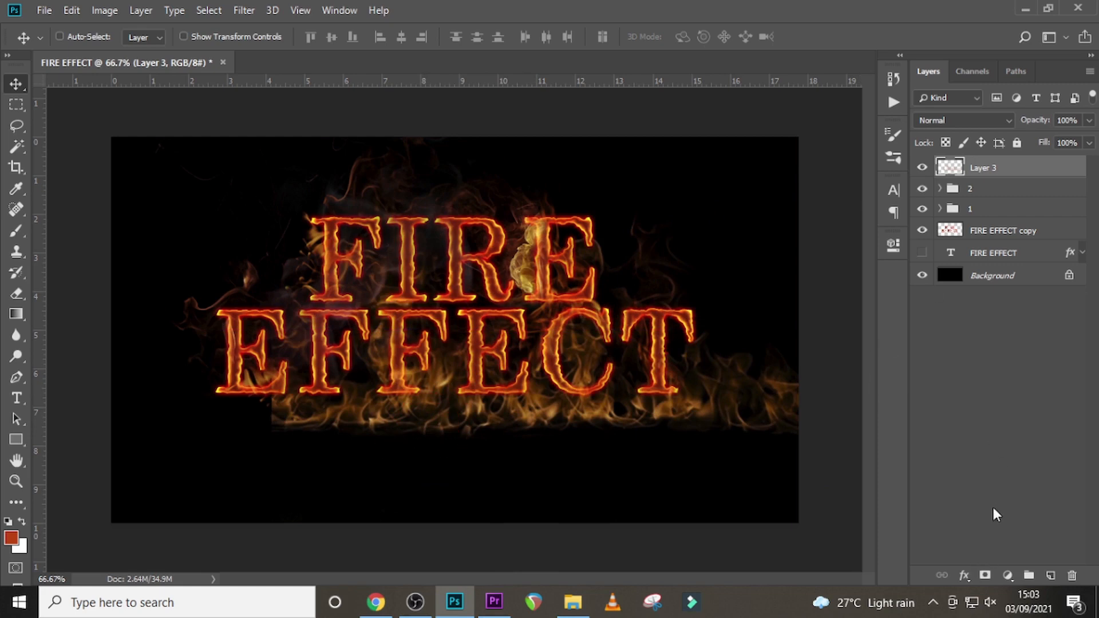
{"action": "left_click", "coordinate": [984, 576]}
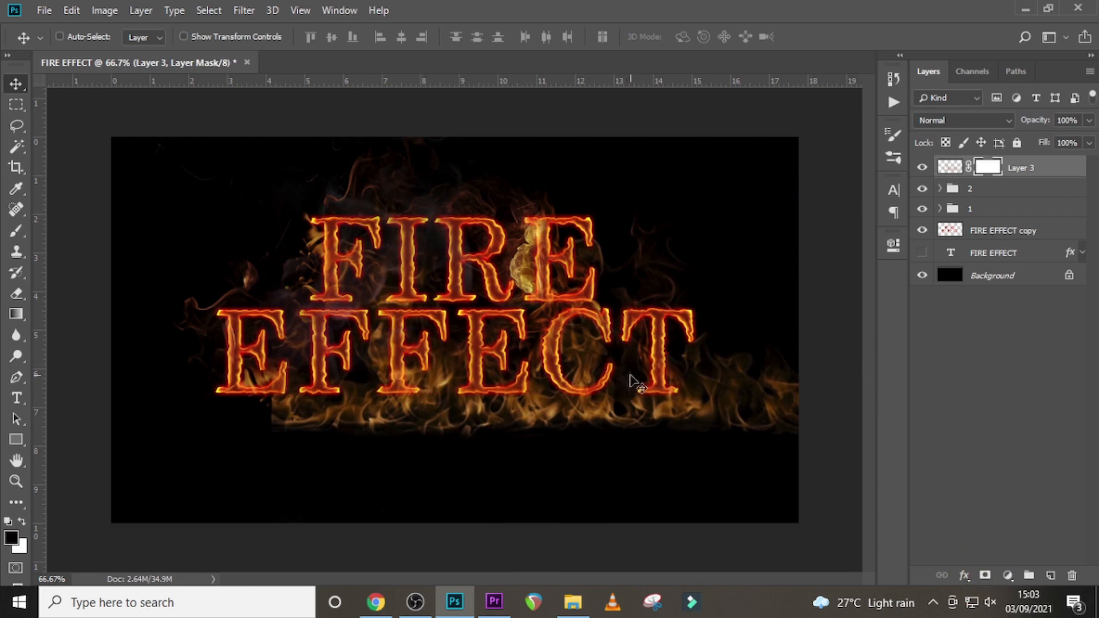
Enlarge the brush to 125 px and mask out the new flames except around the second F of EFFECT
{"action": "key", "text": "b"}
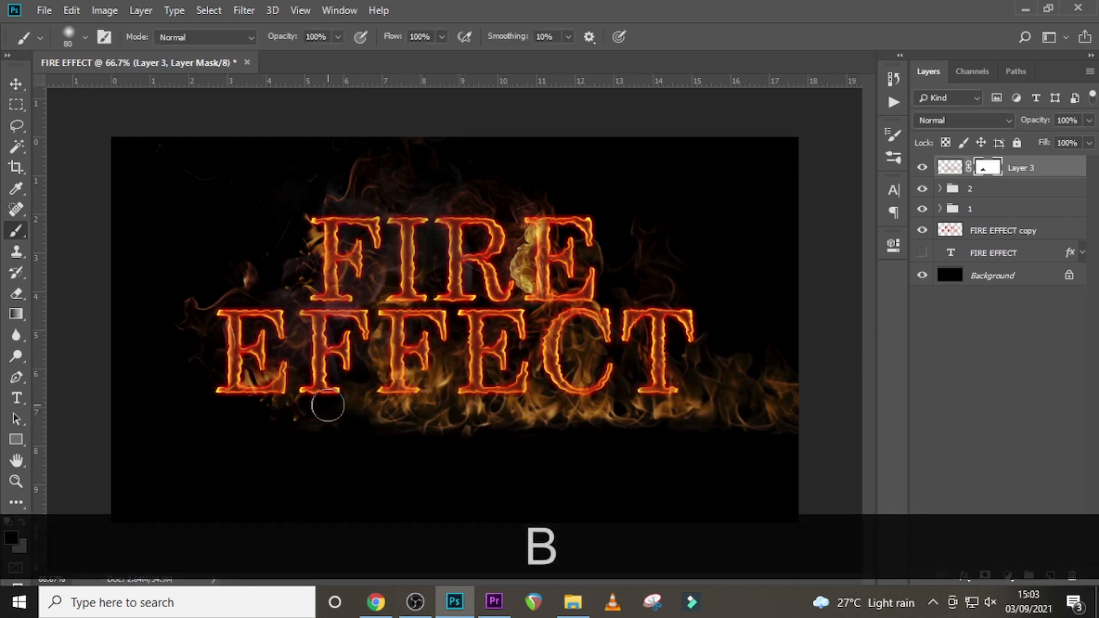
{"action": "key", "text": "bracketright"}
{"action": "key", "text": "bracketright"}
{"action": "key", "text": "bracketright"}
{"action": "mouse_move", "coordinate": [281, 440]}
{"action": "left_mouse_down"}
{"action": "mouse_move", "coordinate": [307, 412]}
{"action": "mouse_move", "coordinate": [344, 410]}
{"action": "mouse_move", "coordinate": [537, 455]}
{"action": "mouse_move", "coordinate": [451, 430]}
{"action": "mouse_move", "coordinate": [490, 372]}
{"action": "mouse_move", "coordinate": [437, 404]}
{"action": "mouse_move", "coordinate": [590, 343]}
{"action": "mouse_move", "coordinate": [549, 304]}
{"action": "mouse_move", "coordinate": [559, 393]}
{"action": "mouse_move", "coordinate": [736, 410]}
{"action": "mouse_move", "coordinate": [765, 436]}
{"action": "mouse_move", "coordinate": [626, 339]}
{"action": "left_mouse_up"}
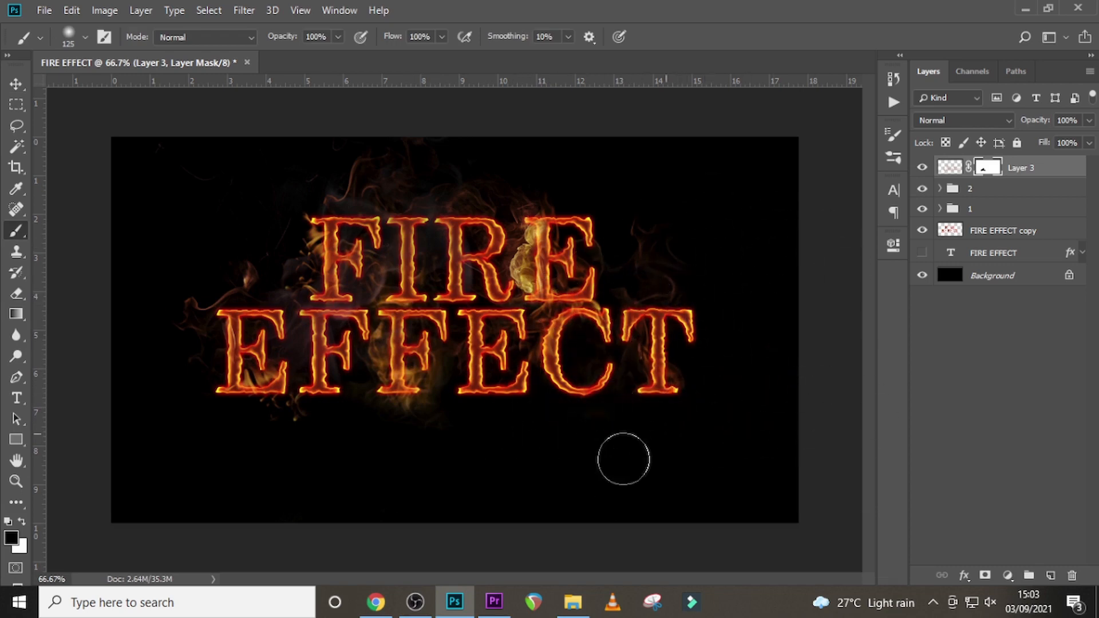
Reduce the brush to 45 px and mask out the leftover flame below the second F of EFFECT
{"action": "key", "text": "bracketleft"}
{"action": "key", "text": "bracketleft"}
{"action": "key", "text": "bracketleft"}
{"action": "key", "text": "bracketleft"}
{"action": "key", "text": "bracketleft"}
{"action": "key", "text": "bracketleft"}
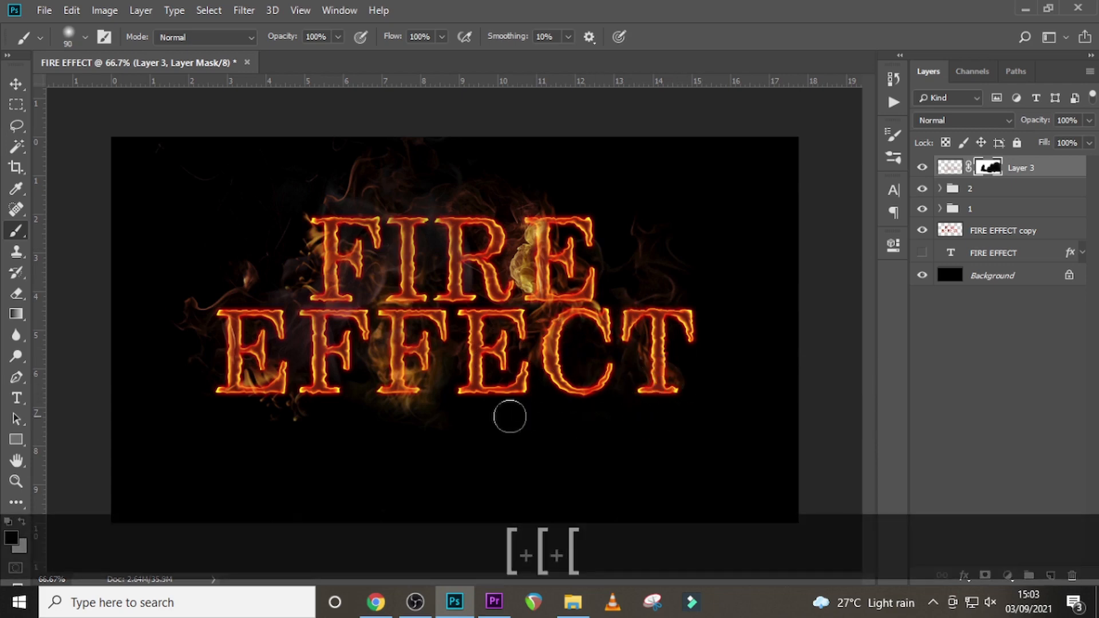
{"action": "key", "text": "bracketleft"}
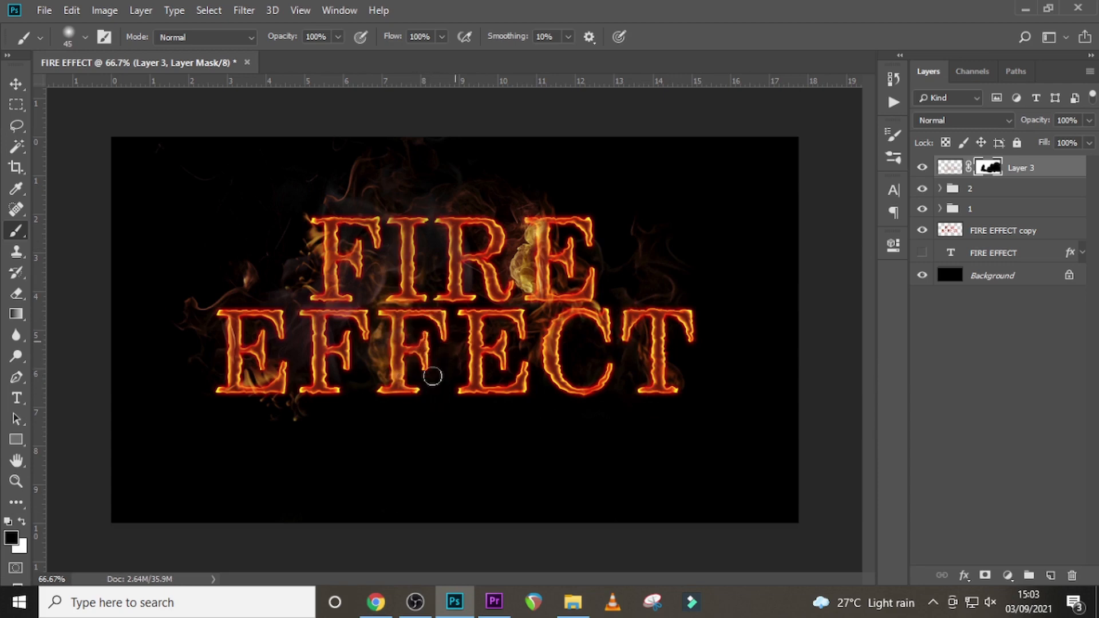
Duplicate the masked flame layer and move the copy down and to the right, under the second E of EFFECT
{"action": "key", "text": "v"}
{"action": "key", "text": "ctrl+j"}
{"action": "mouse_move", "coordinate": [295, 364]}
{"action": "left_mouse_down"}
{"action": "mouse_move", "coordinate": [363, 368]}
{"action": "mouse_move", "coordinate": [525, 459]}
{"action": "left_mouse_up"}
Enlarge the brush to 90 px and mask out the copied flame below the text on the duplicate's mask
{"action": "left_click", "coordinate": [989, 167]}
{"action": "key", "text": "b"}
{"action": "key", "text": "bracketright"}
{"action": "key", "text": "bracketright"}
{"action": "key", "text": "bracketright"}
{"action": "key", "text": "bracketright"}
{"action": "key", "text": "bracketright"}
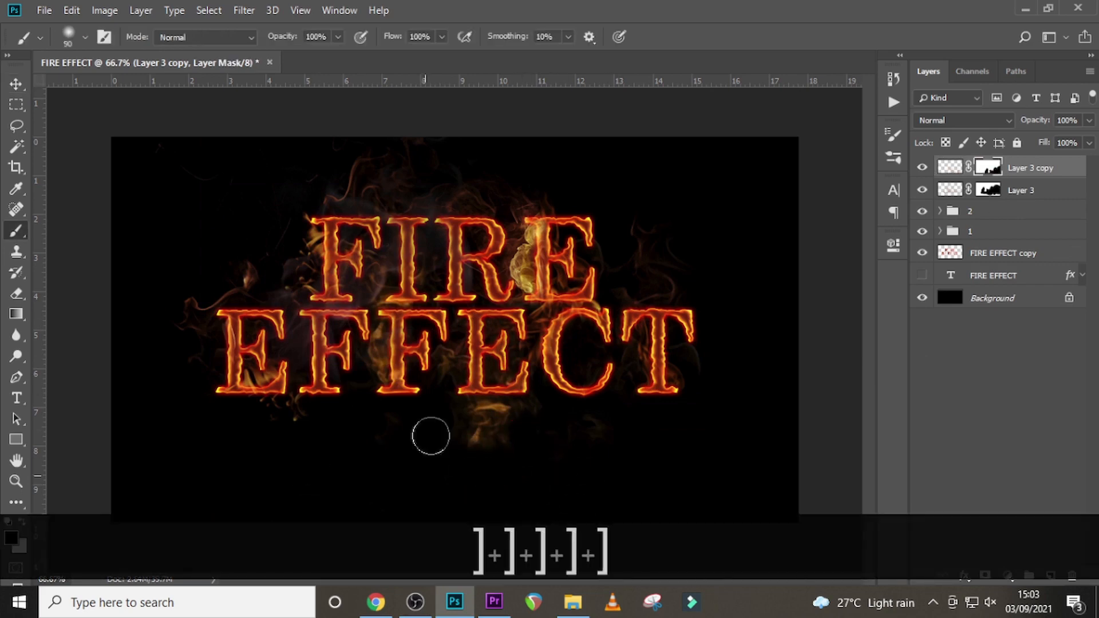
{"action": "mouse_move", "coordinate": [430, 437]}
{"action": "left_mouse_down"}
{"action": "mouse_move", "coordinate": [601, 433]}
{"action": "mouse_move", "coordinate": [558, 372]}
{"action": "left_mouse_up"}
Duplicate the flame copy again and replace the new duplicate's mask with a blank one
{"action": "left_click", "coordinate": [949, 167]}
{"action": "key", "text": "ctrl+j"}
{"action": "left_click_drag", "start_coordinate": [988, 167], "coordinate": [1072, 575]}
{"action": "left_click", "coordinate": [984, 575]}
Rotate the new flame duplicate to a steep downward diagonal and position it across the C of EFFECT
{"action": "key", "text": "v"}
{"action": "left_click_drag", "start_coordinate": [670, 500], "coordinate": [541, 350]}
{"action": "key", "text": "ctrl+t"}
{"action": "left_click_drag", "start_coordinate": [595, 229], "coordinate": [574, 413]}
{"action": "left_click_drag", "start_coordinate": [483, 262], "coordinate": [754, 296]}
{"action": "left_click_drag", "start_coordinate": [493, 179], "coordinate": [402, 169]}
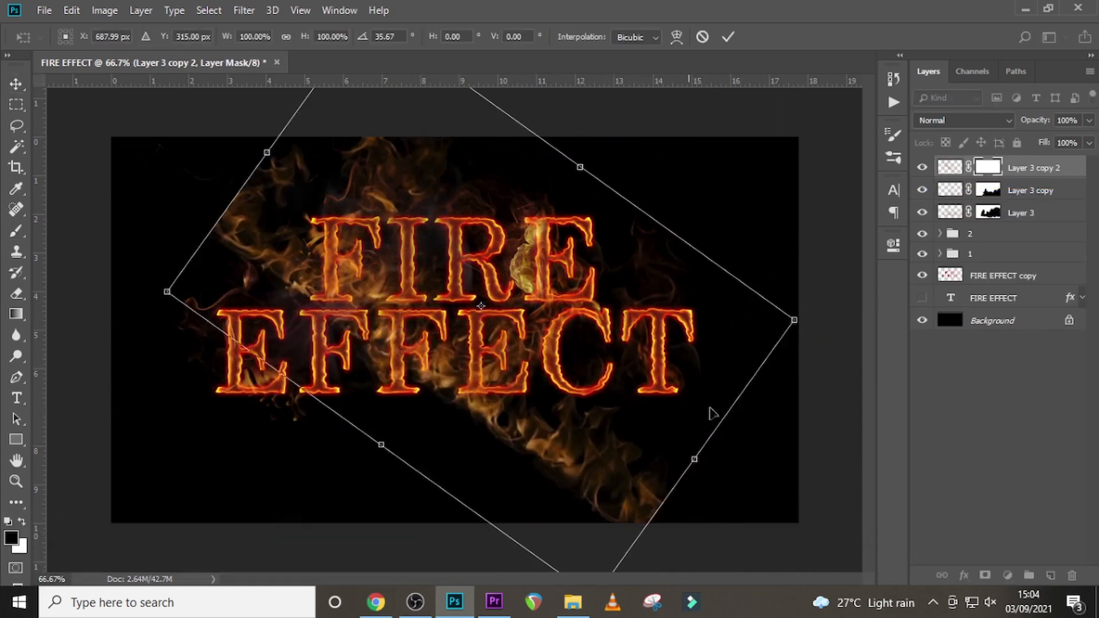
{"action": "left_click_drag", "start_coordinate": [793, 319], "coordinate": [634, 300]}
{"action": "mouse_move", "coordinate": [588, 306]}
{"action": "left_mouse_down"}
{"action": "mouse_move", "coordinate": [672, 361]}
{"action": "mouse_move", "coordinate": [727, 379]}
{"action": "left_mouse_up"}
{"action": "left_click_drag", "start_coordinate": [745, 297], "coordinate": [764, 349]}
{"action": "left_click_drag", "start_coordinate": [626, 344], "coordinate": [596, 365]}
{"action": "double_click", "coordinate": [596, 365]}
Mask out the rotated flame below and around the C of EFFECT, reducing the brush to 50 px
{"action": "key", "text": "b"}
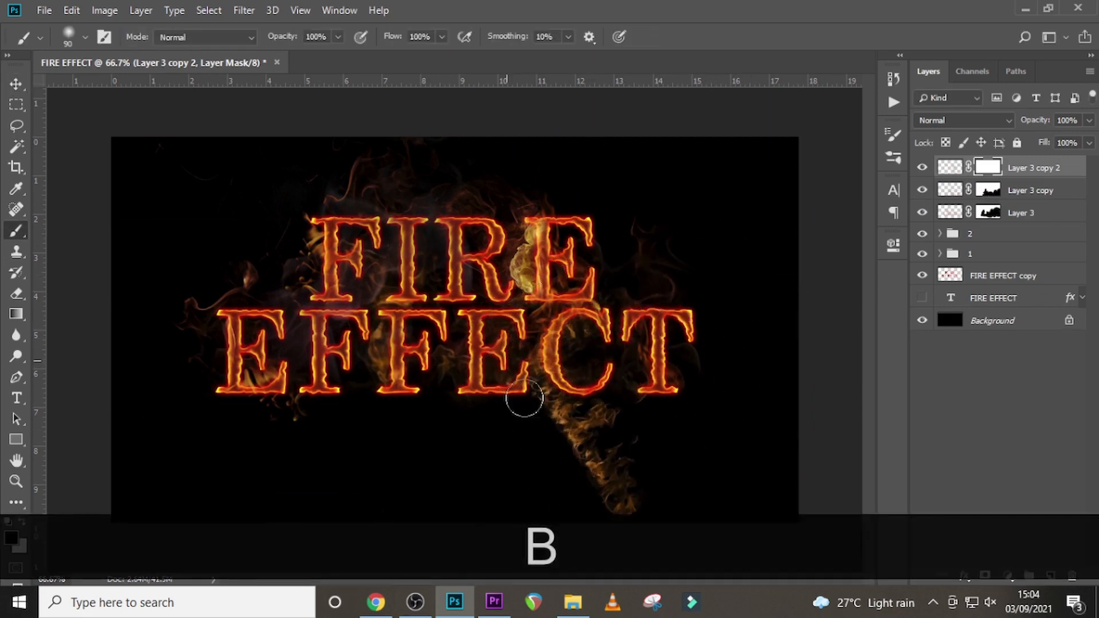
{"action": "left_click_drag", "start_coordinate": [523, 400], "coordinate": [623, 431]}
{"action": "key", "text": "bracketleft"}
{"action": "key", "text": "bracketleft"}
{"action": "key", "text": "bracketleft"}
{"action": "key", "text": "bracketleft"}
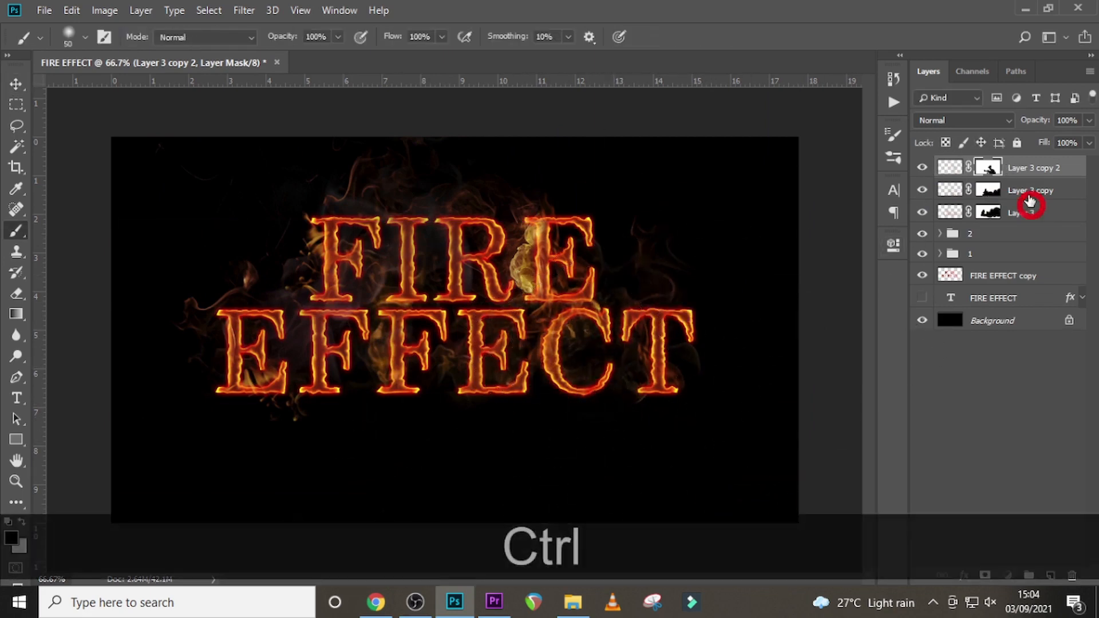
Group the three Layer 3 flame layers and name the group 3
{"action": "left_click", "coordinate": [1030, 213], "text": "ctrl"}
{"action": "key", "text": "ctrl+g"}
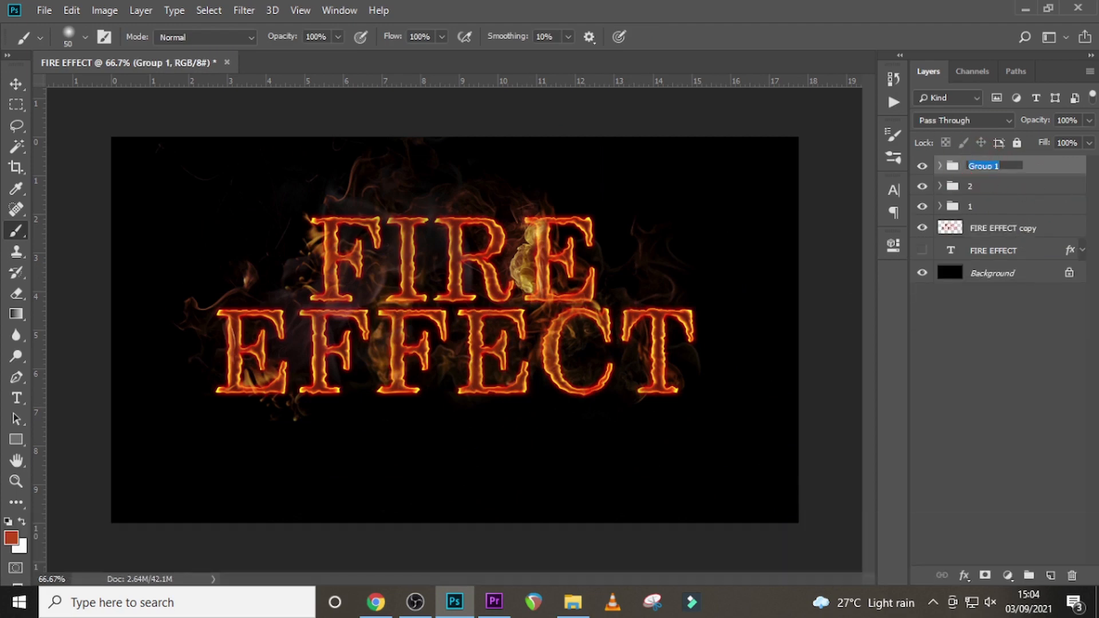
{"action": "type", "text": "3"}
{"action": "key", "text": "Return"}
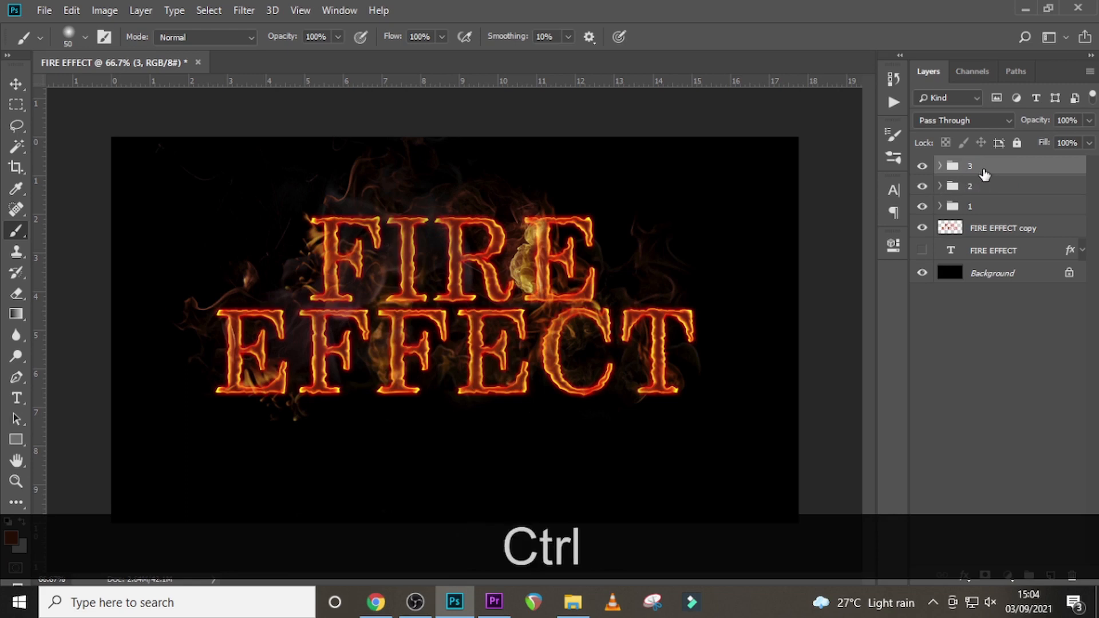
Move groups 3, 2 and 1 together with the FIRE EFFECT copy layer straight down toward the middle of the canvas
{"action": "left_click", "coordinate": [985, 186], "text": "ctrl"}
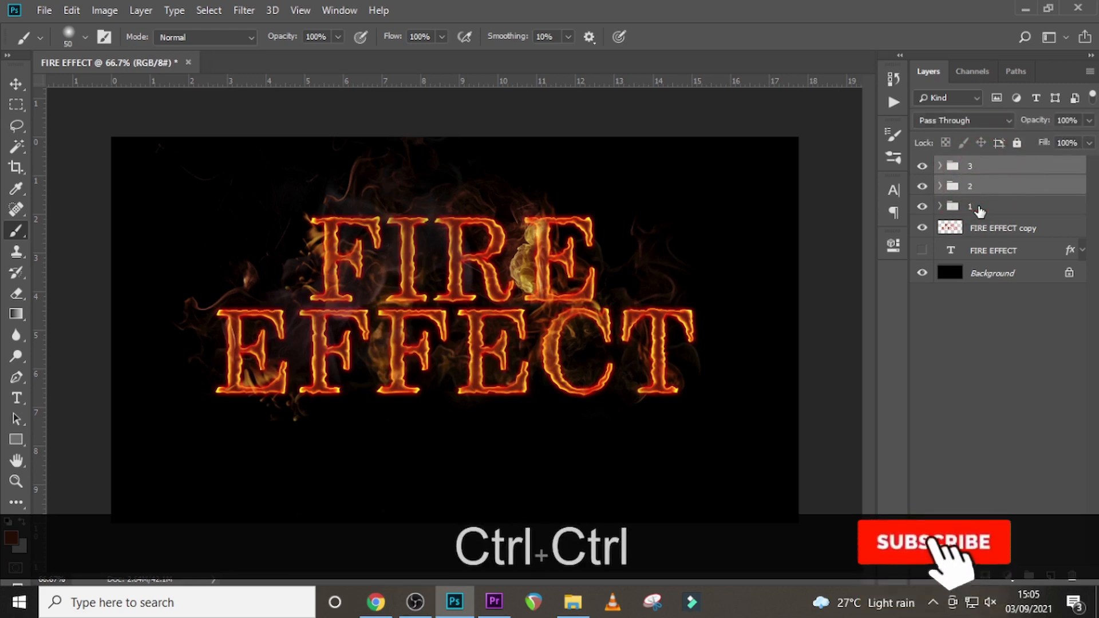
{"action": "left_click", "coordinate": [981, 207], "text": "ctrl"}
{"action": "left_click", "coordinate": [993, 229], "text": "ctrl"}
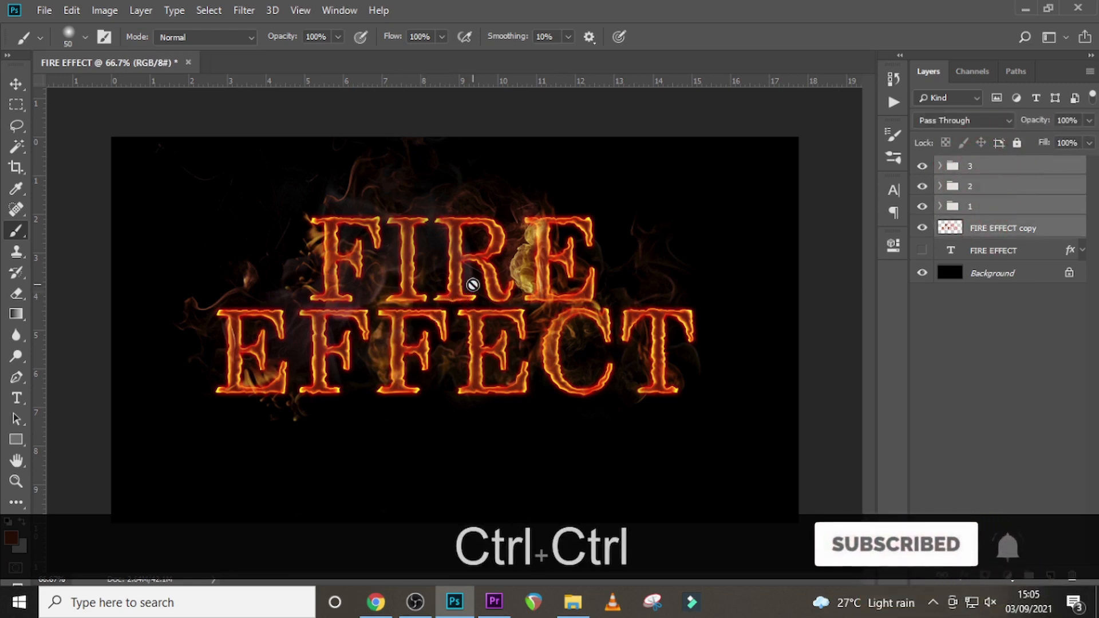
{"action": "key", "text": "v"}
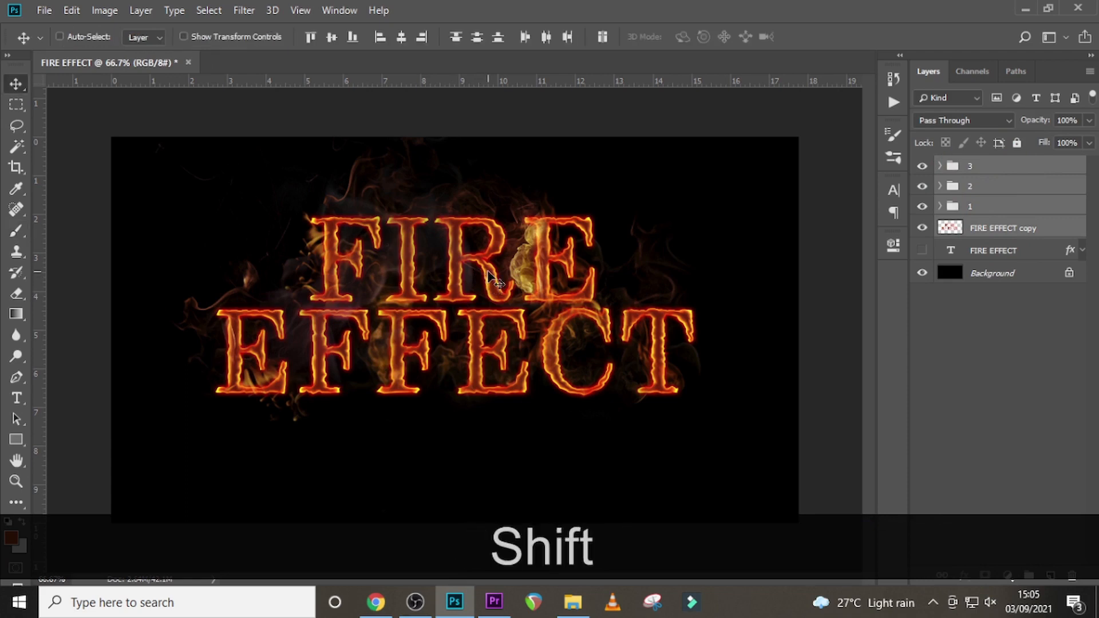
{"action": "left_click_drag", "start_coordinate": [487, 279], "coordinate": [479, 326]}
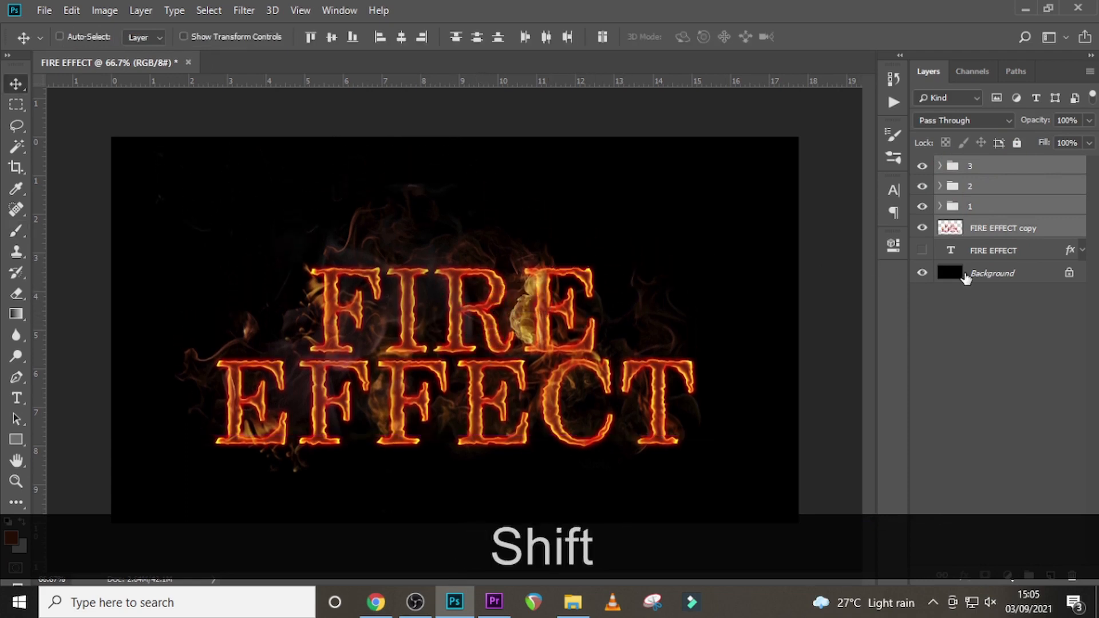
Duplicate the FIRE EFFECT copy layer and place the duplicate at the top of the layer stack
{"action": "left_click", "coordinate": [980, 228]}
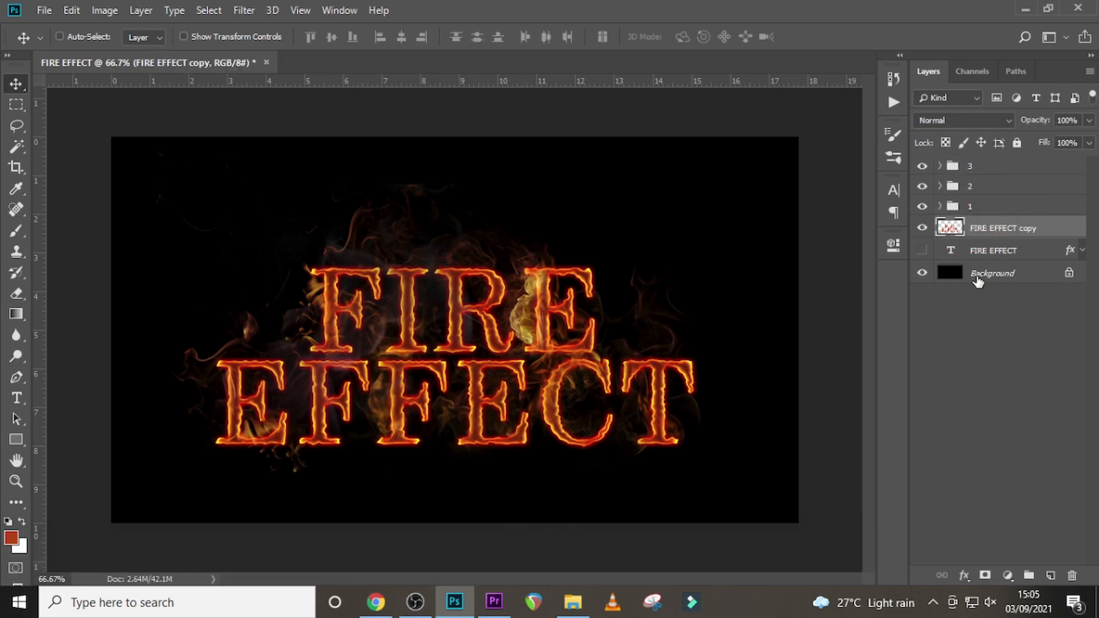
{"action": "key", "text": "ctrl+j"}
{"action": "key", "text": "v"}
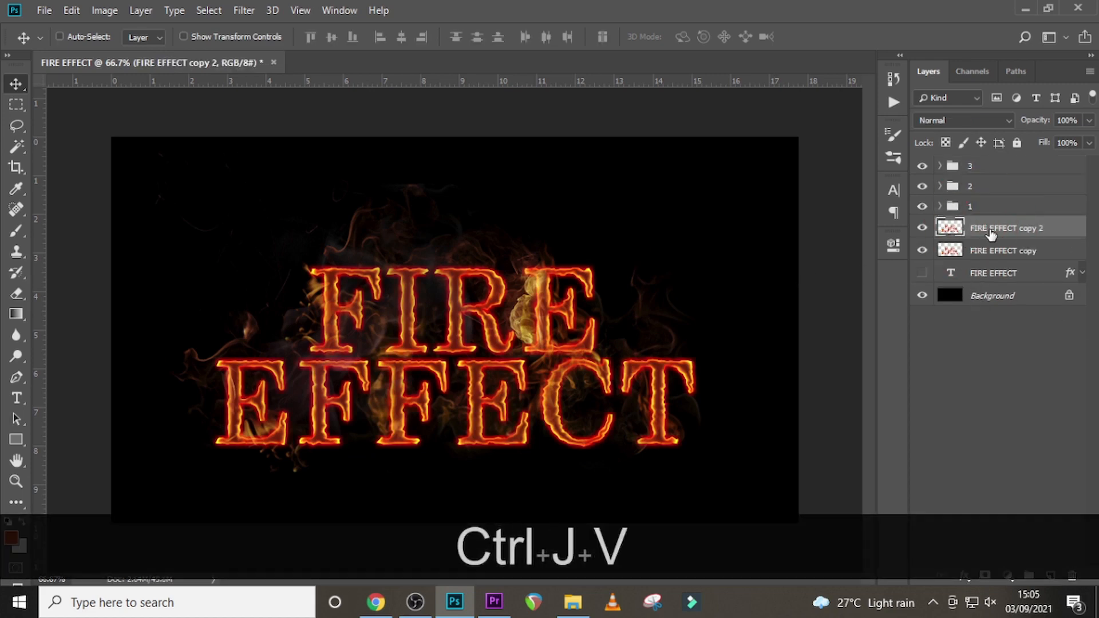
{"action": "left_click_drag", "start_coordinate": [973, 241], "coordinate": [977, 169]}
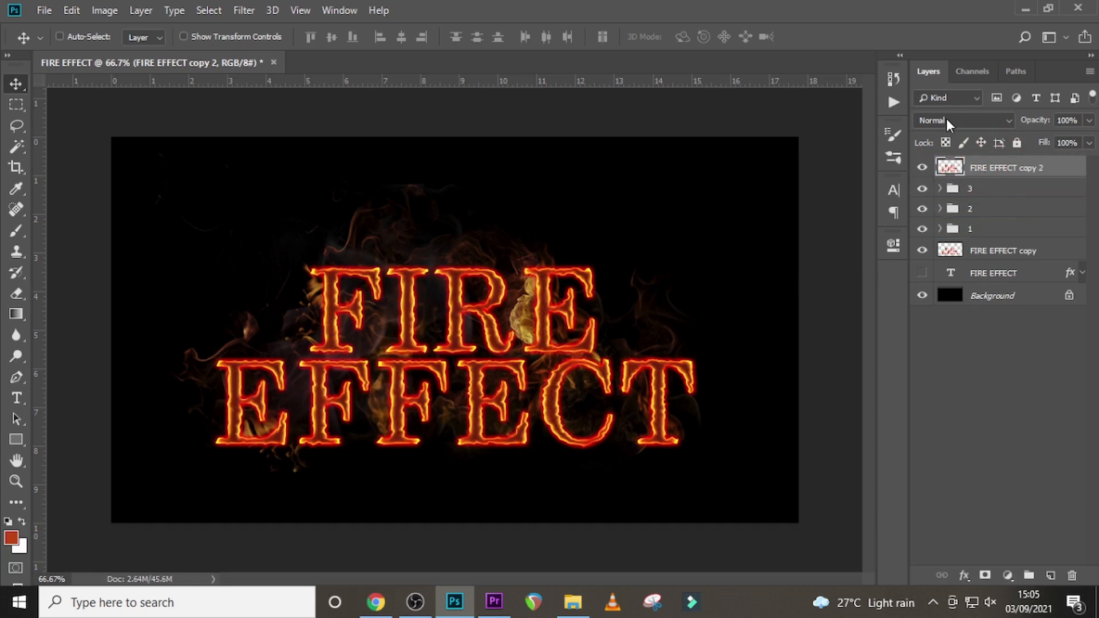
Set the top text duplicate's blend mode to Screen, comparing it with Lighten
{"action": "left_click", "coordinate": [946, 120]}
{"action": "left_click", "coordinate": [928, 258]}
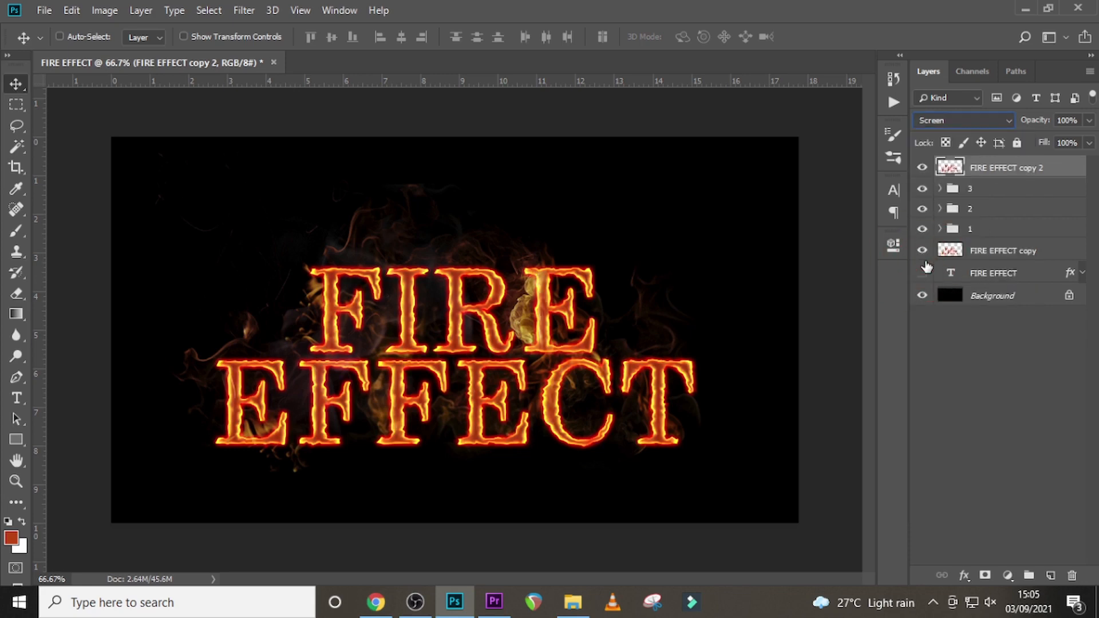
{"action": "left_click", "coordinate": [948, 121]}
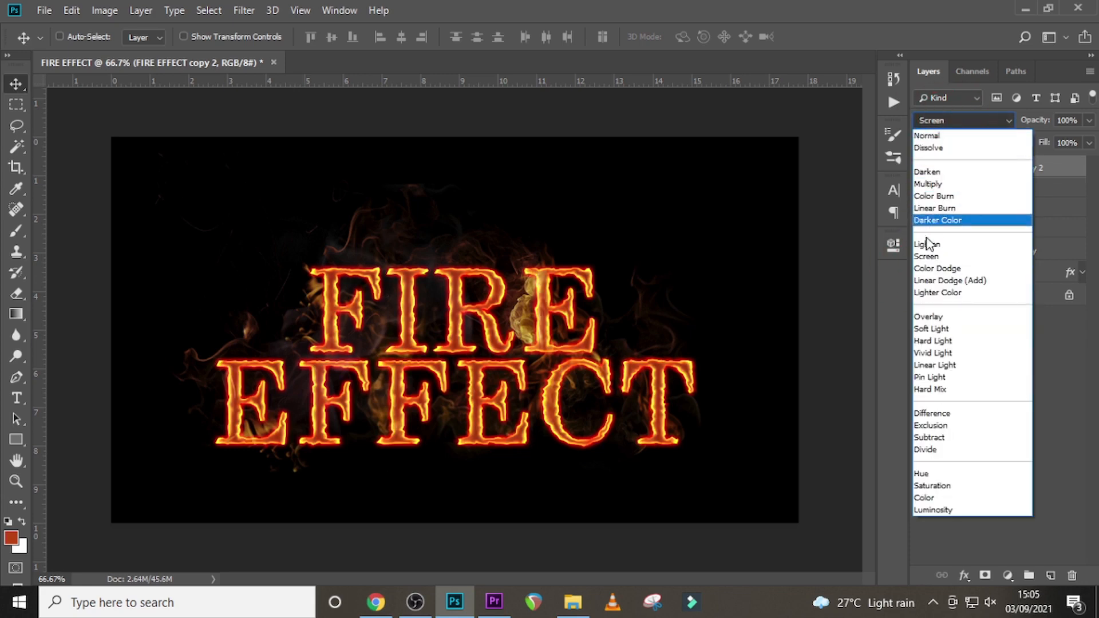
{"action": "left_click", "coordinate": [927, 245]}
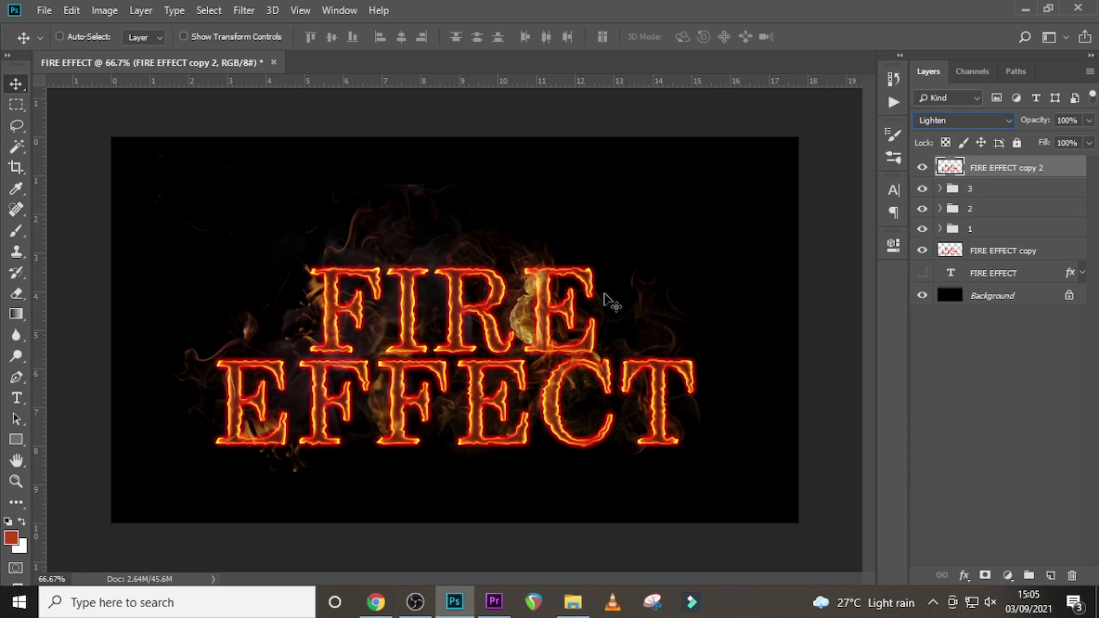
{"action": "left_click", "coordinate": [950, 121]}
{"action": "left_click", "coordinate": [929, 258]}
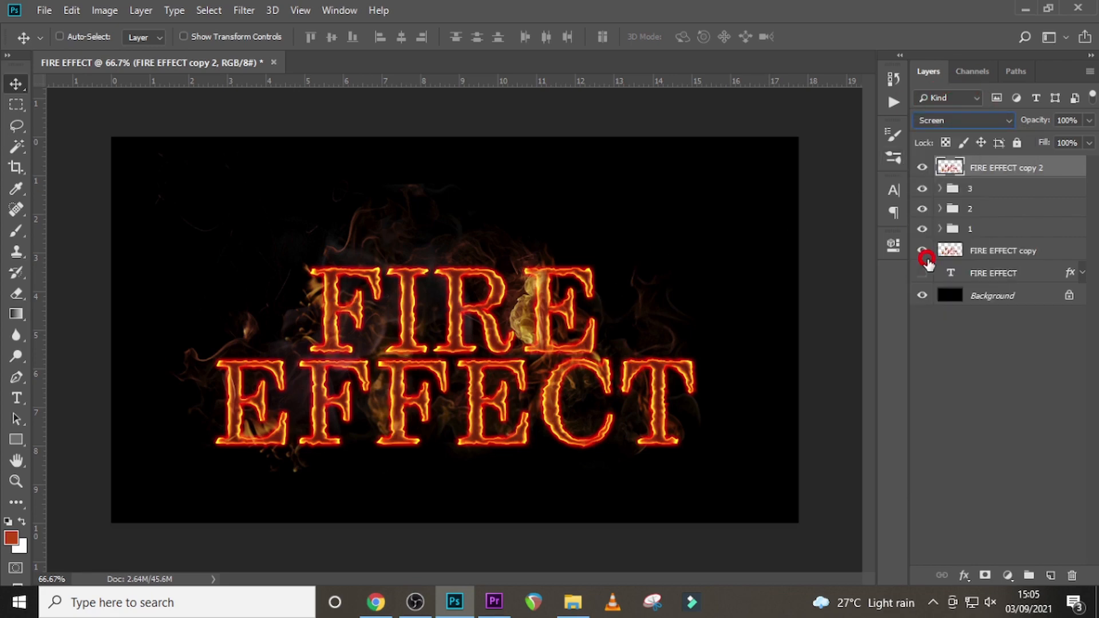